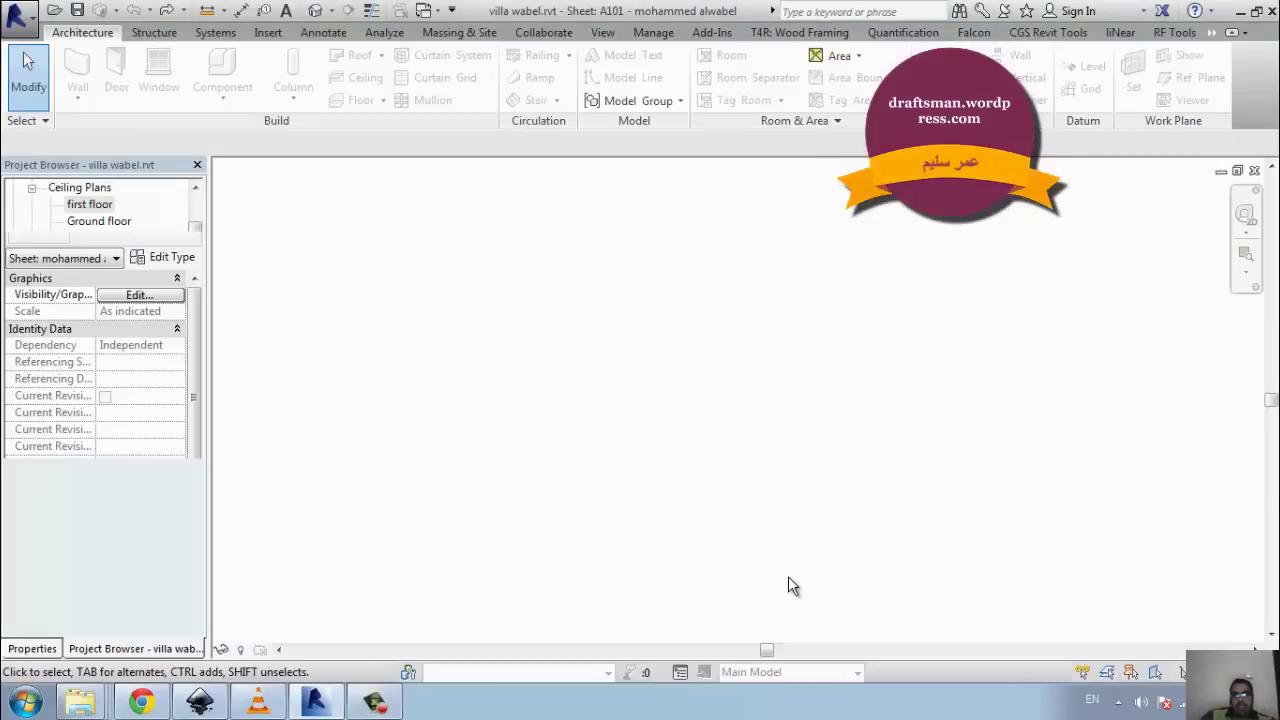
- Fit sheet A101 with ZF, then open the first floor reflected ceiling plan from Ceiling Plans
key("z")
key("f")
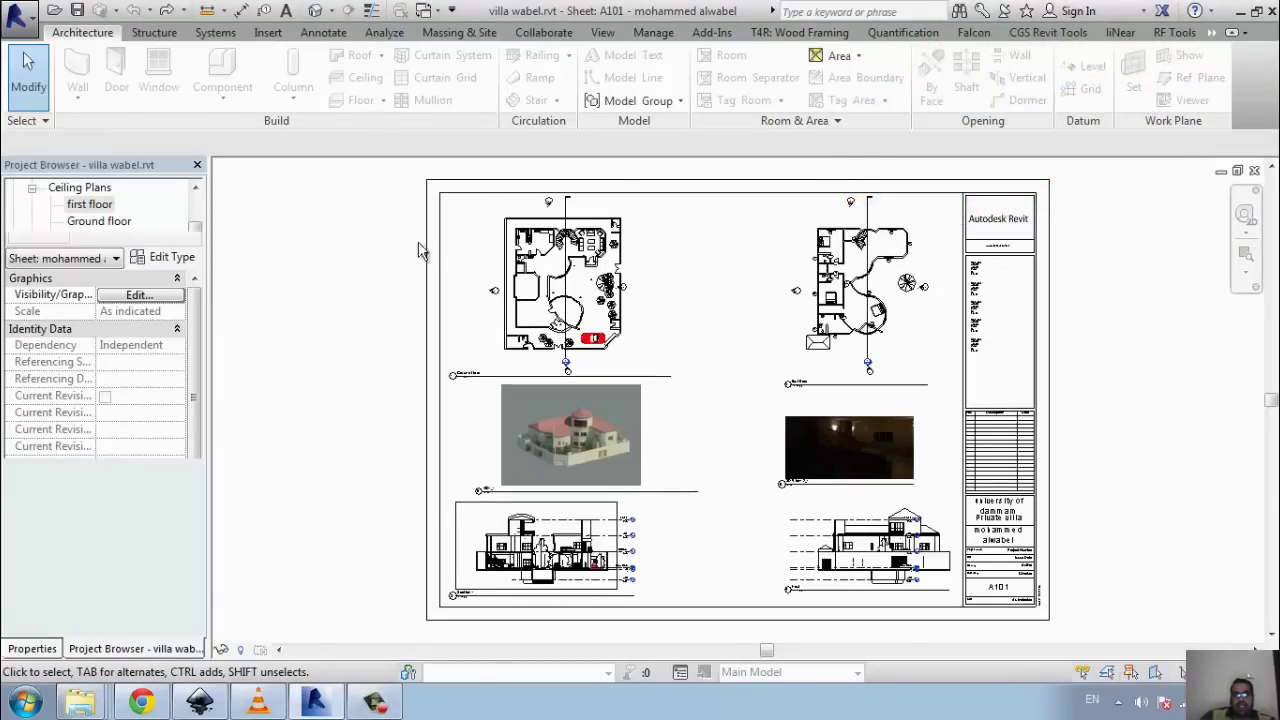
left_click(88, 213)
scroll(120, 220, "up", 1)
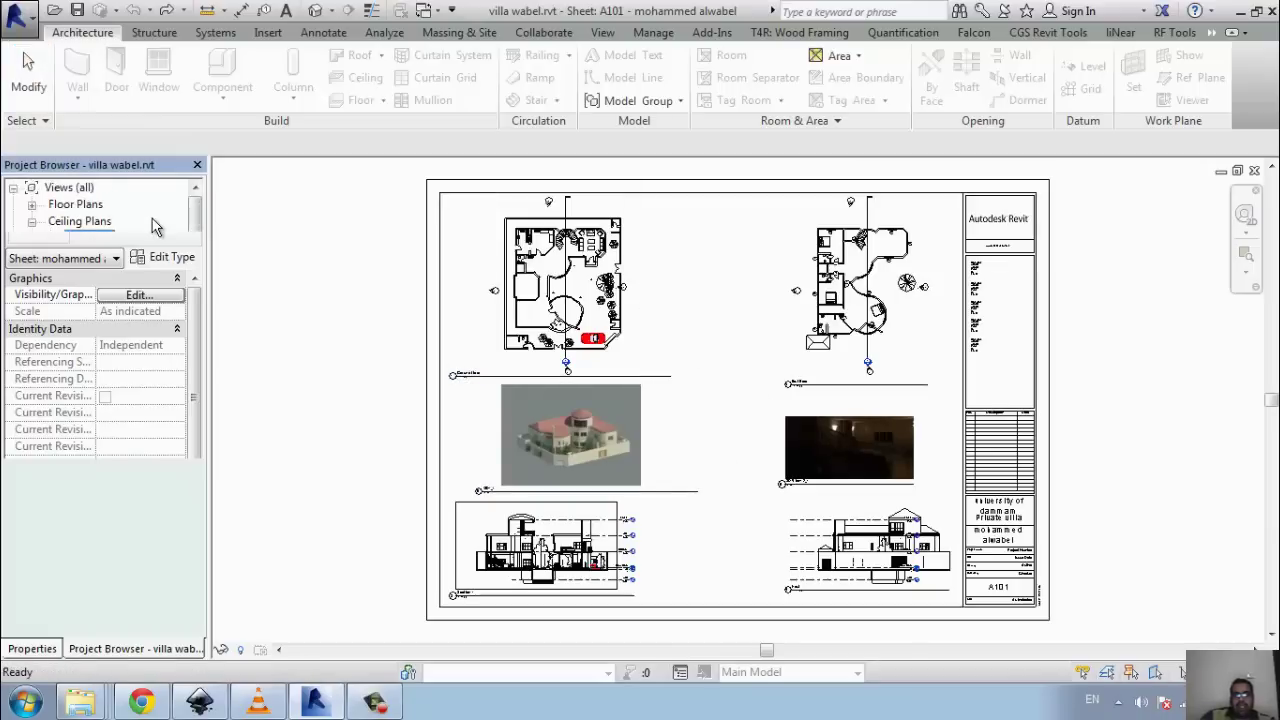
scroll(110, 218, "down", 1)
double_click(92, 221)
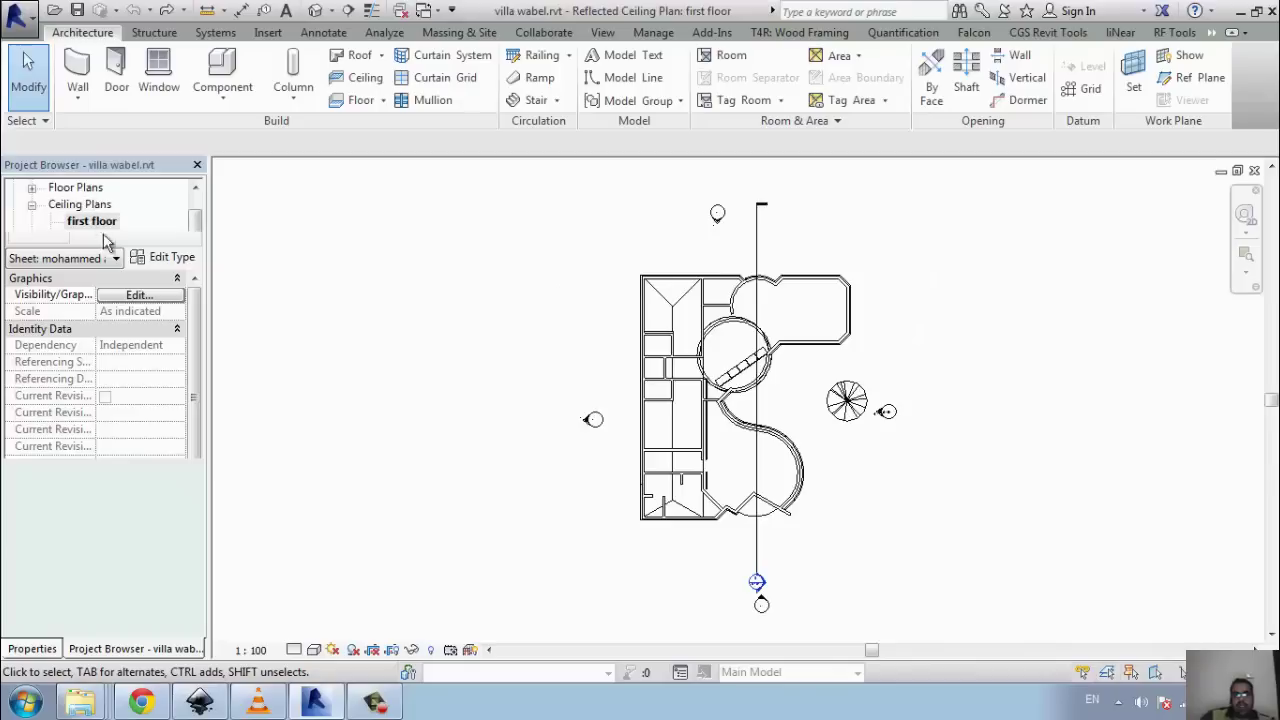
- Create a duplicate first floor reflected ceiling plan, 'first floor(1)', with Do not duplicate existing views unchecked
left_click(604, 32)
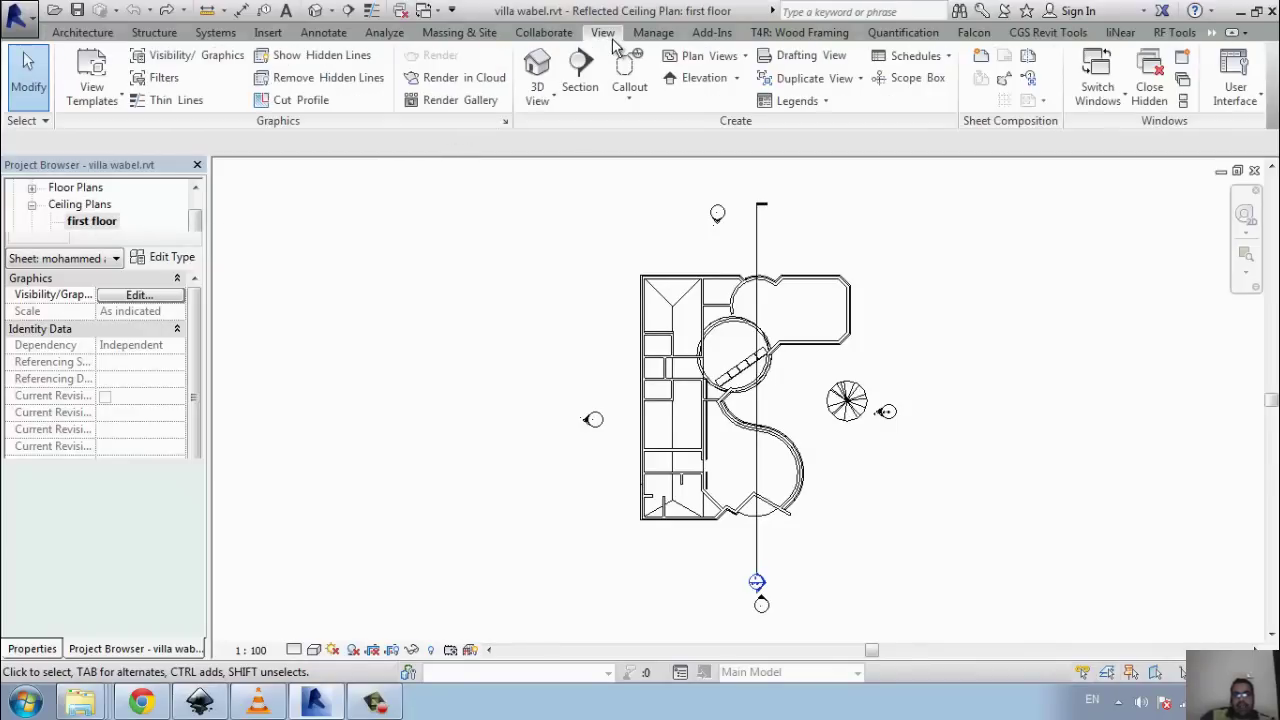
left_click(727, 58)
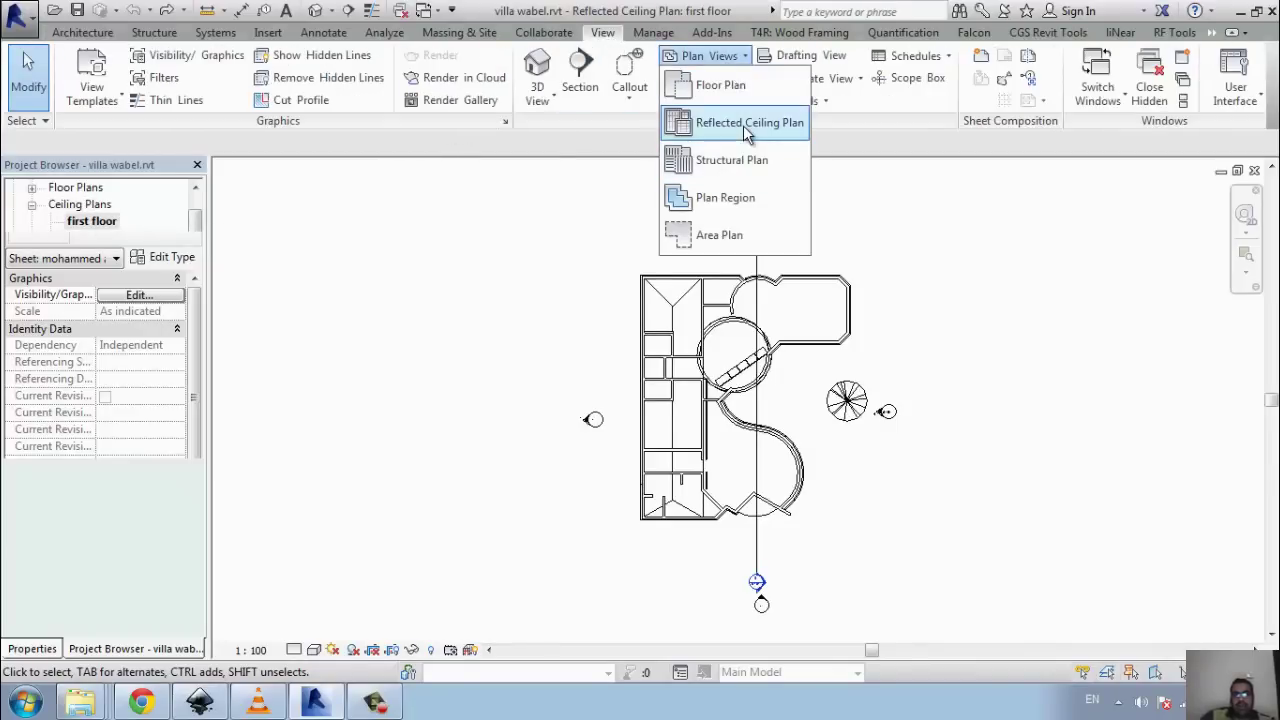
left_click(743, 124)
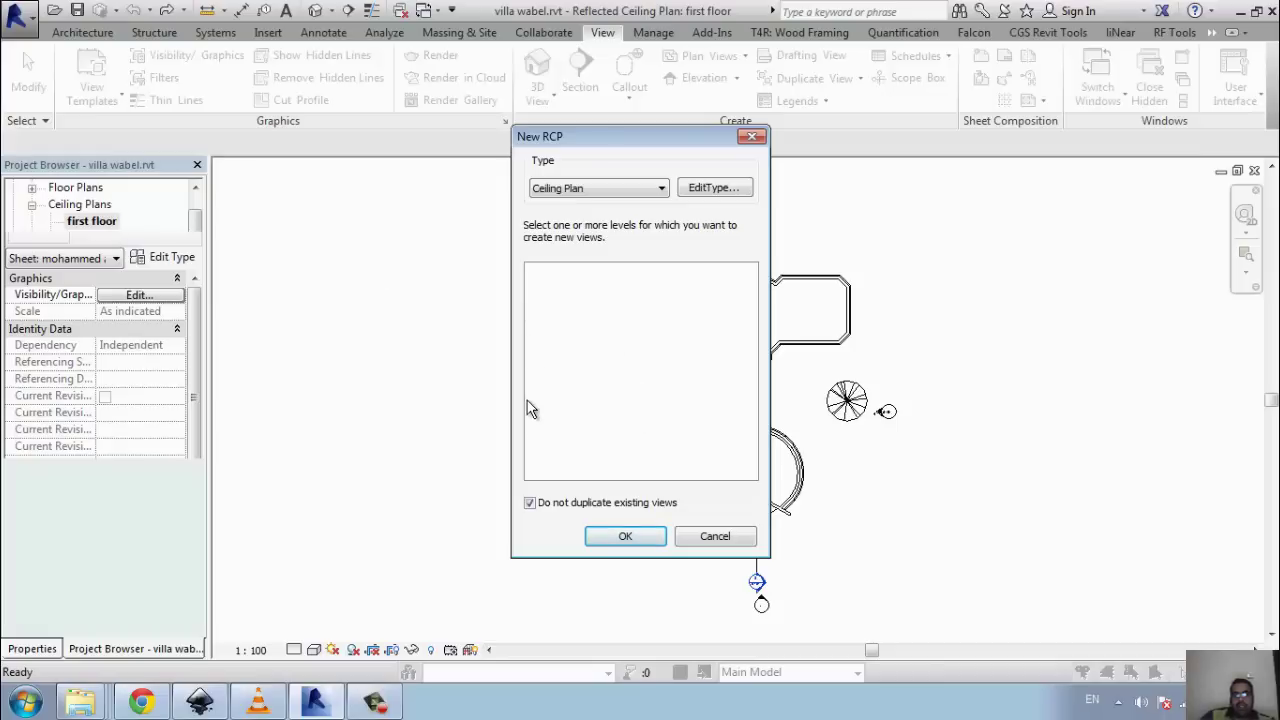
left_click(583, 506)
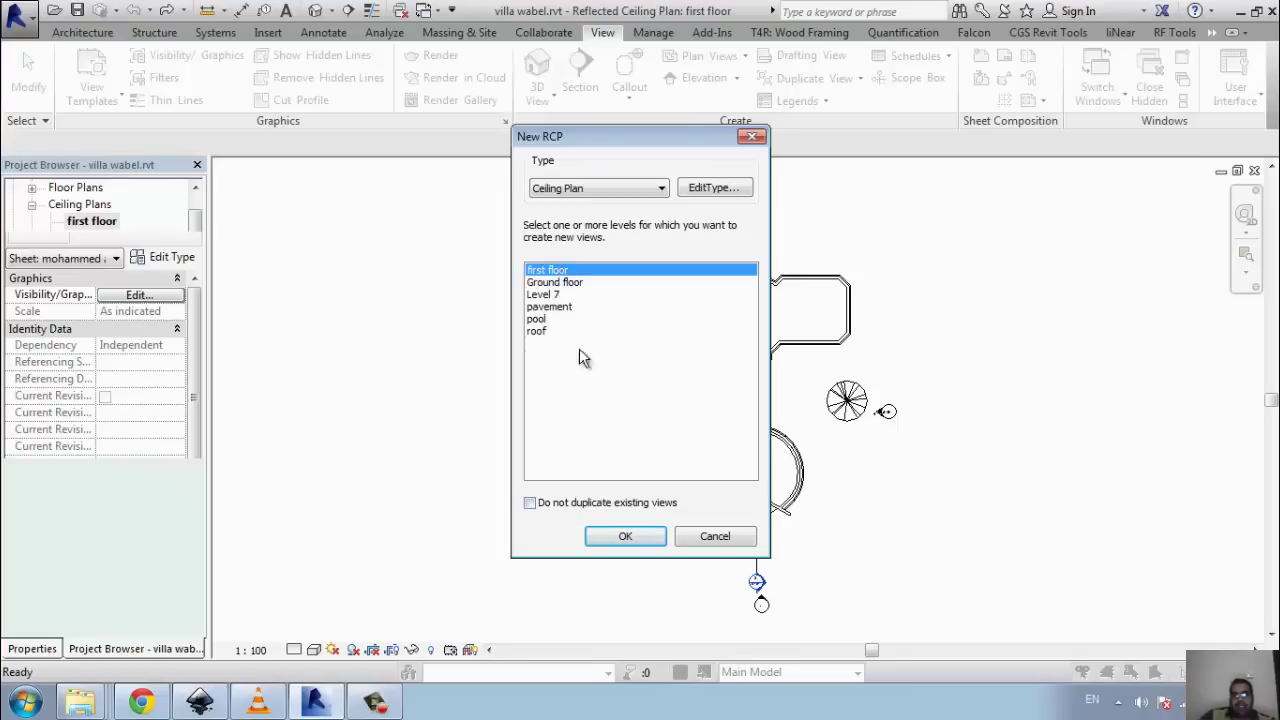
left_click(625, 536)
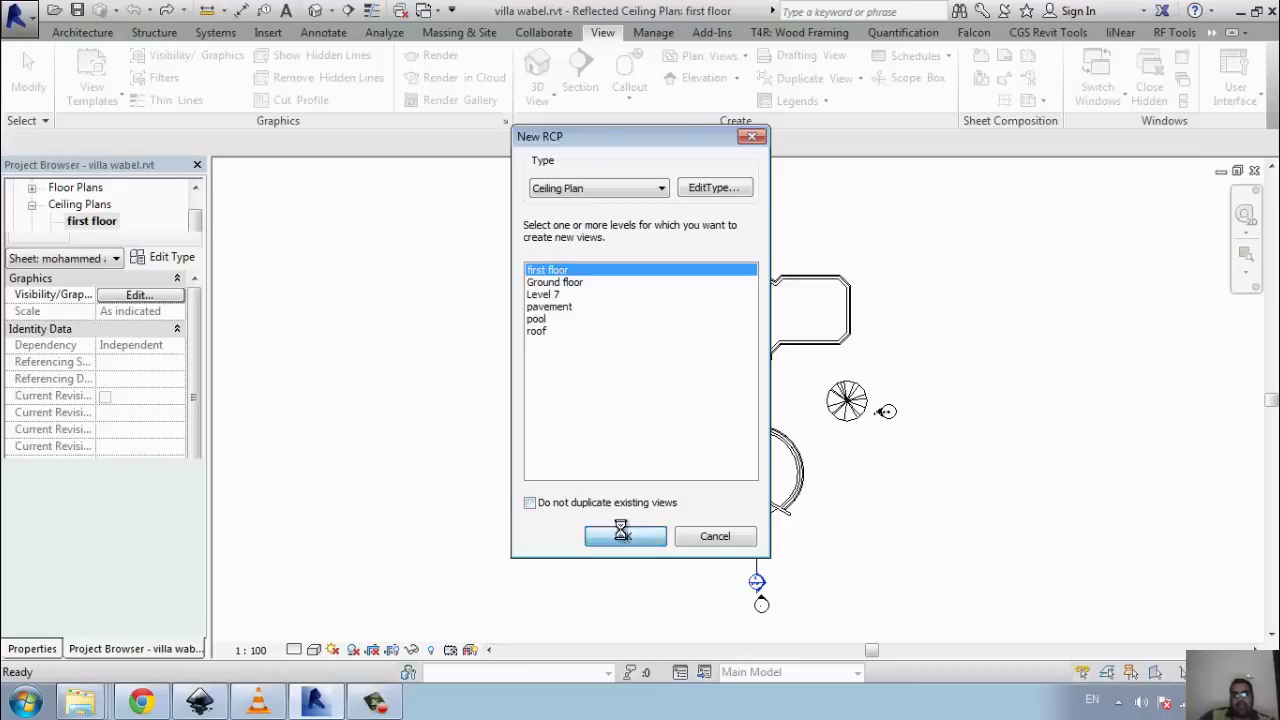
left_click(95, 222)
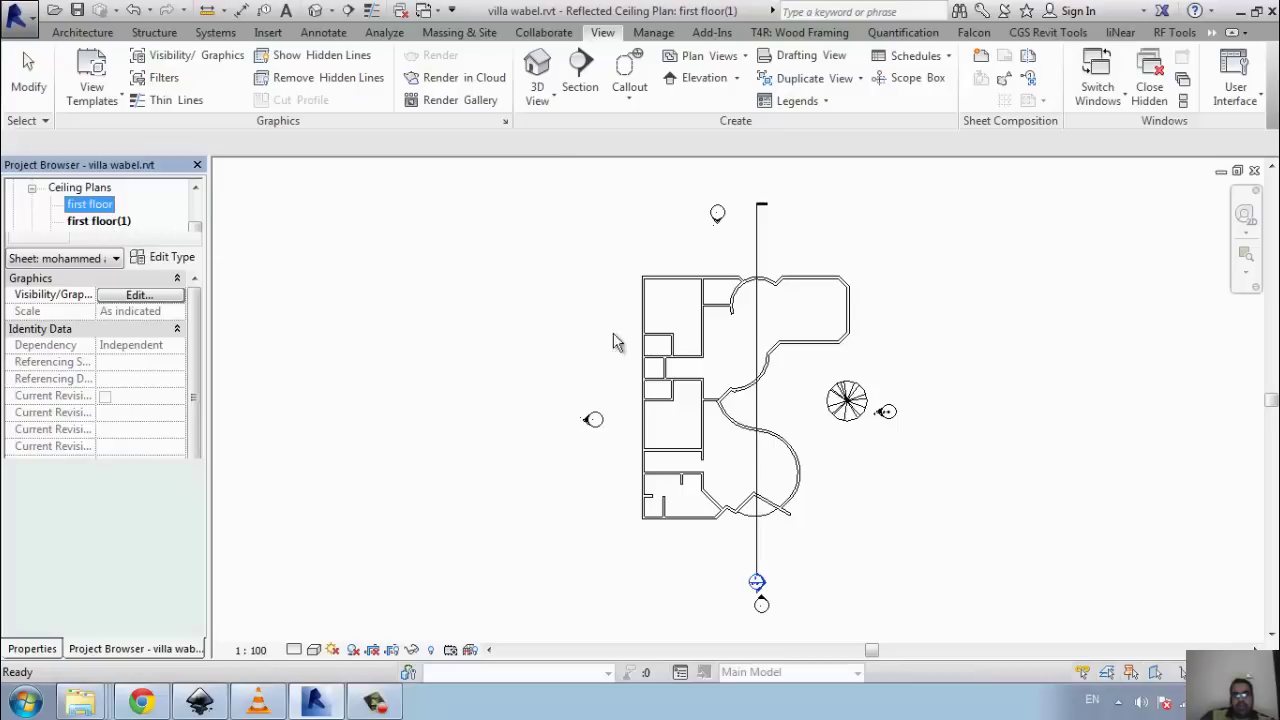
scroll(706, 357, "up", 3)
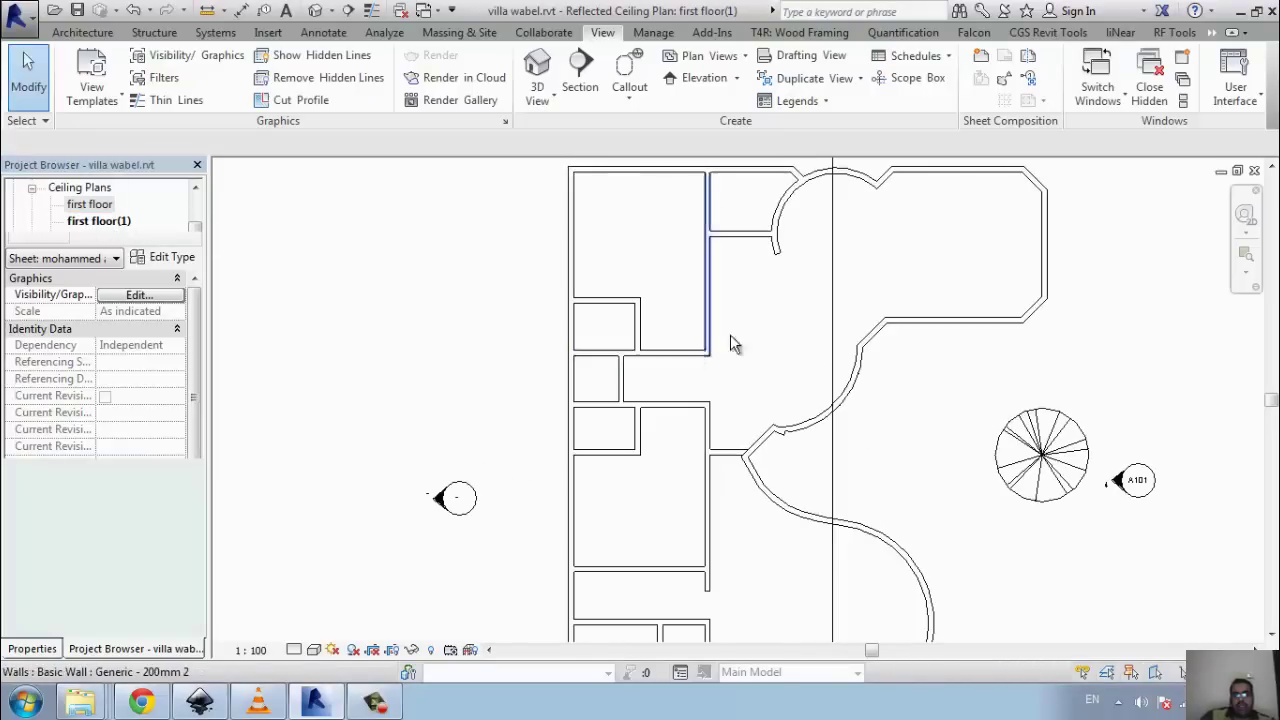
scroll(634, 392, "up", 2)
middle_click_drag(634, 392, 589, 417)
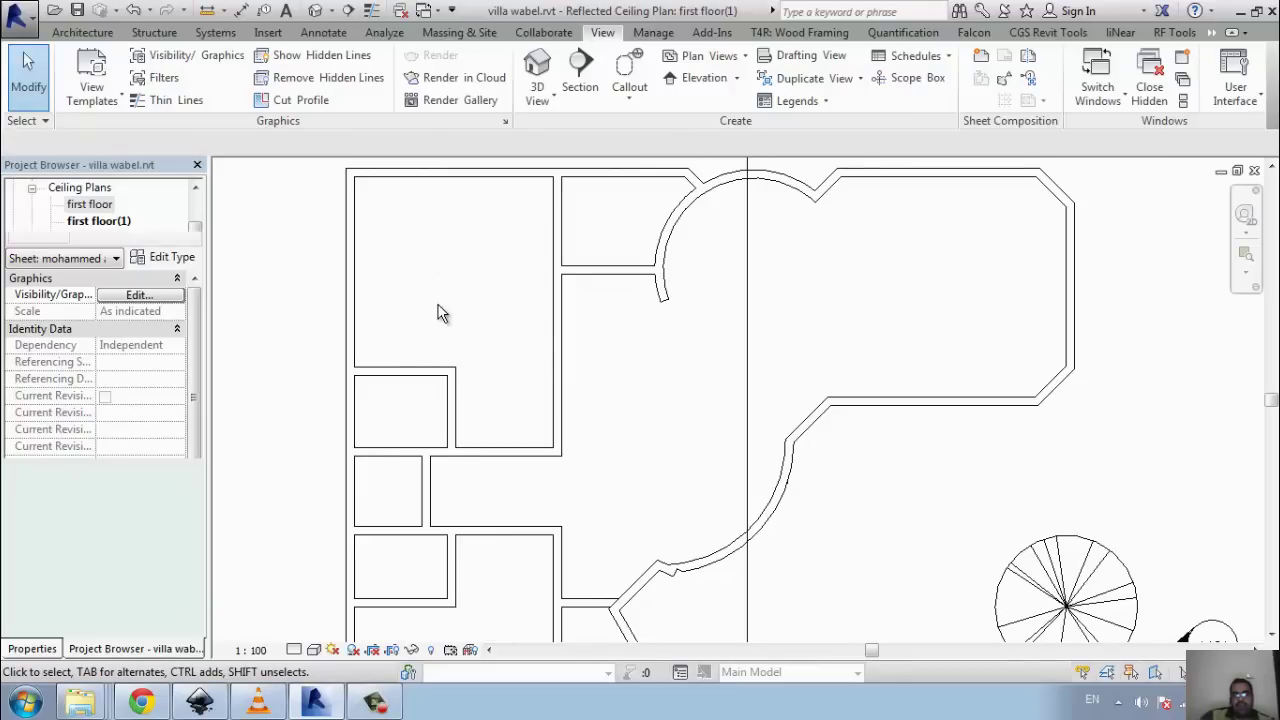
key("v")
key("v")
key("Escape")
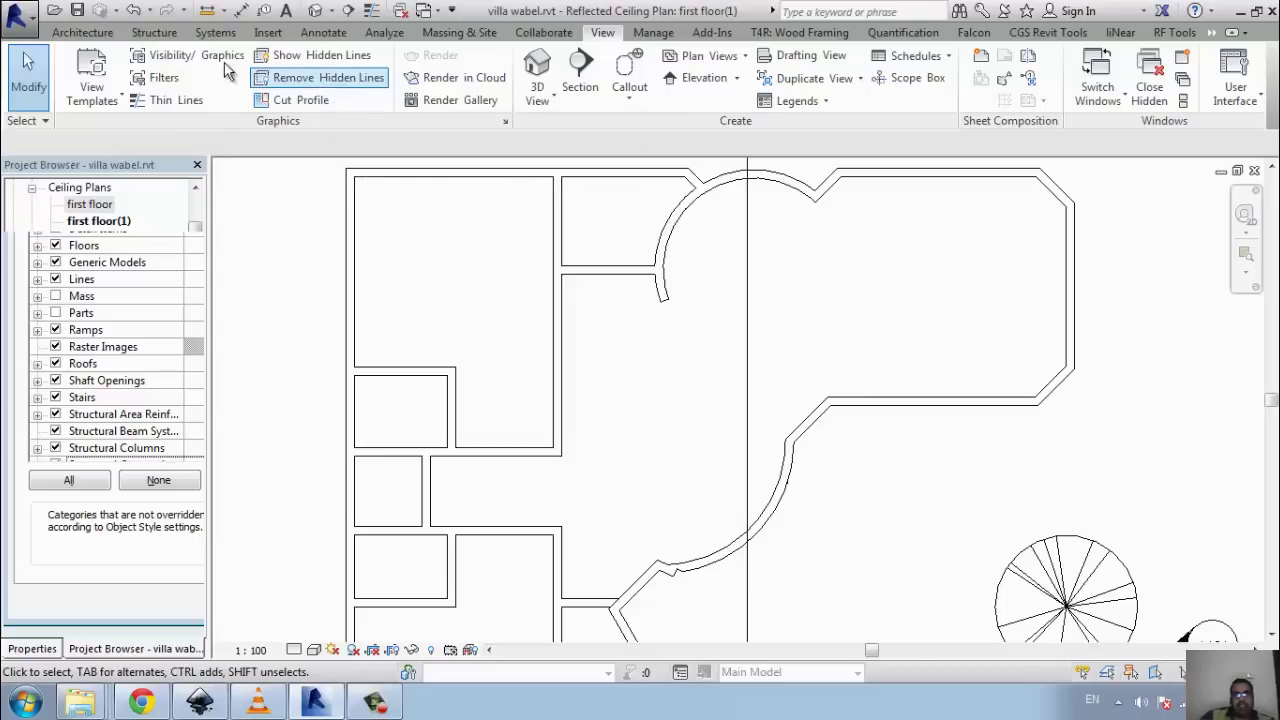
left_click(105, 33)
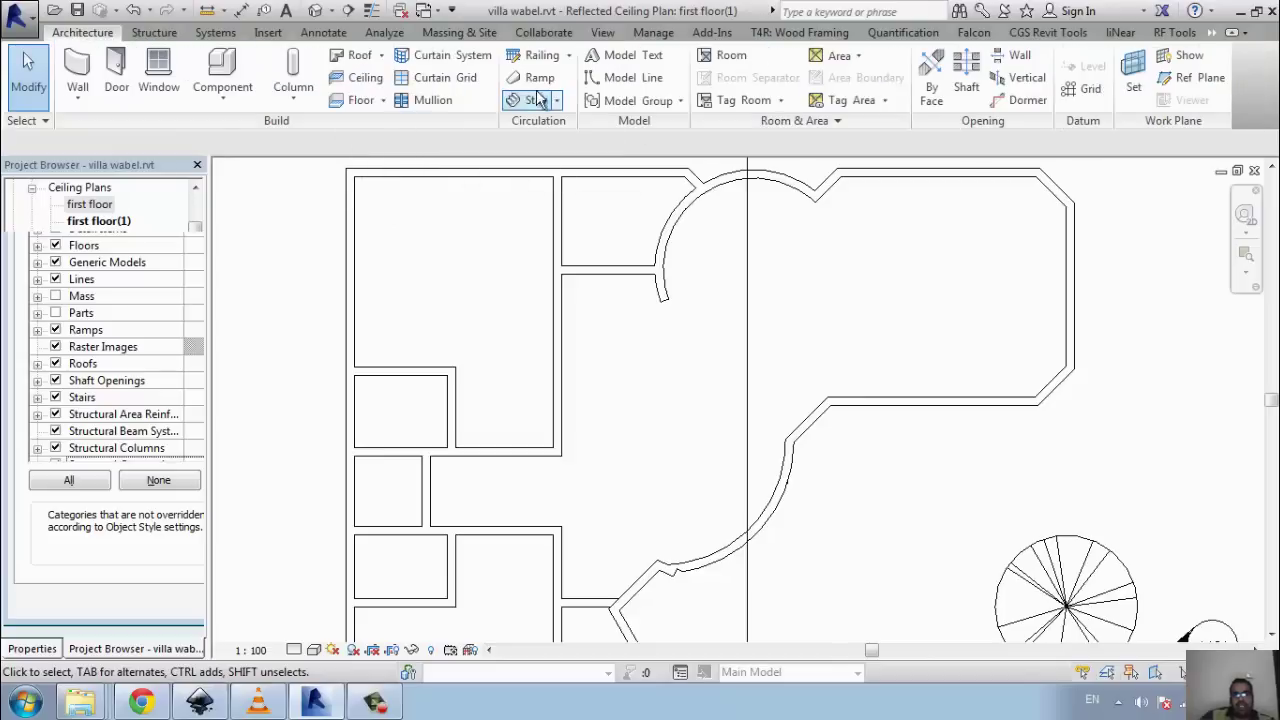
- Place a Compound Ceiling 600 x 600mm grid in the top-left room at 2.6000 height offset
left_click(360, 77)
left_click(455, 310)
left_click(57, 650)
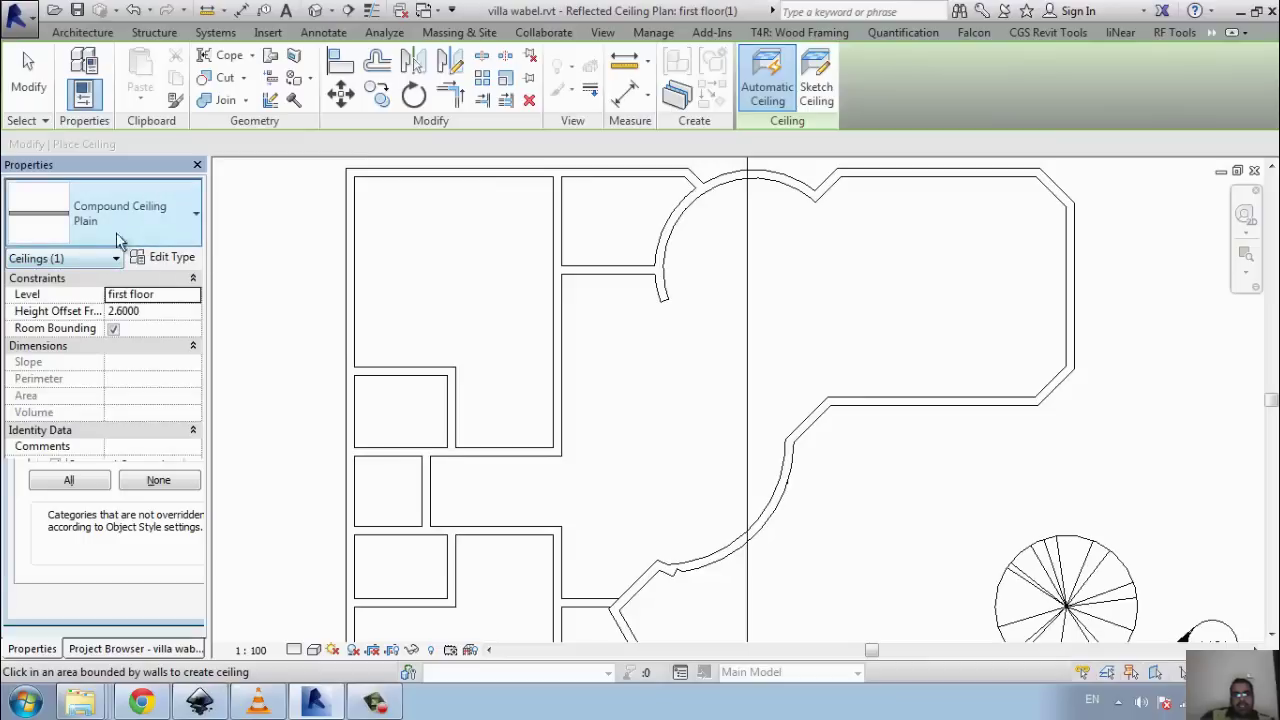
left_click(173, 205)
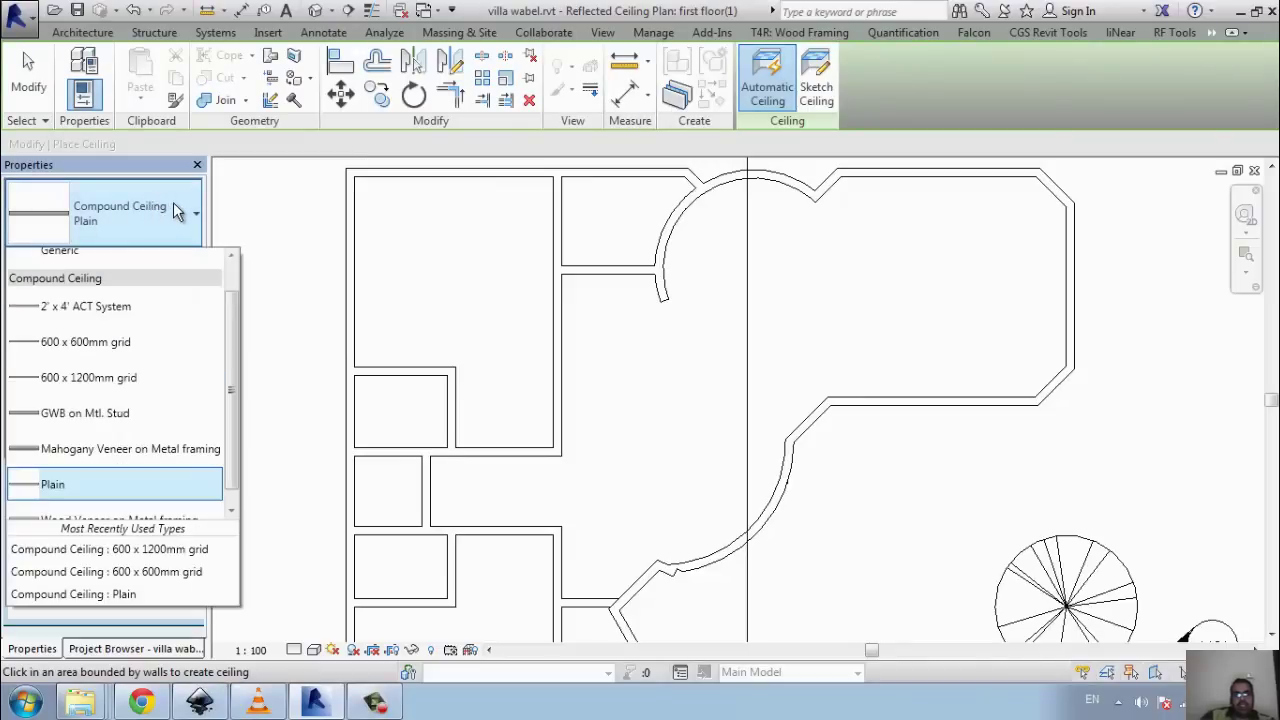
scroll(140, 315, "up", 2)
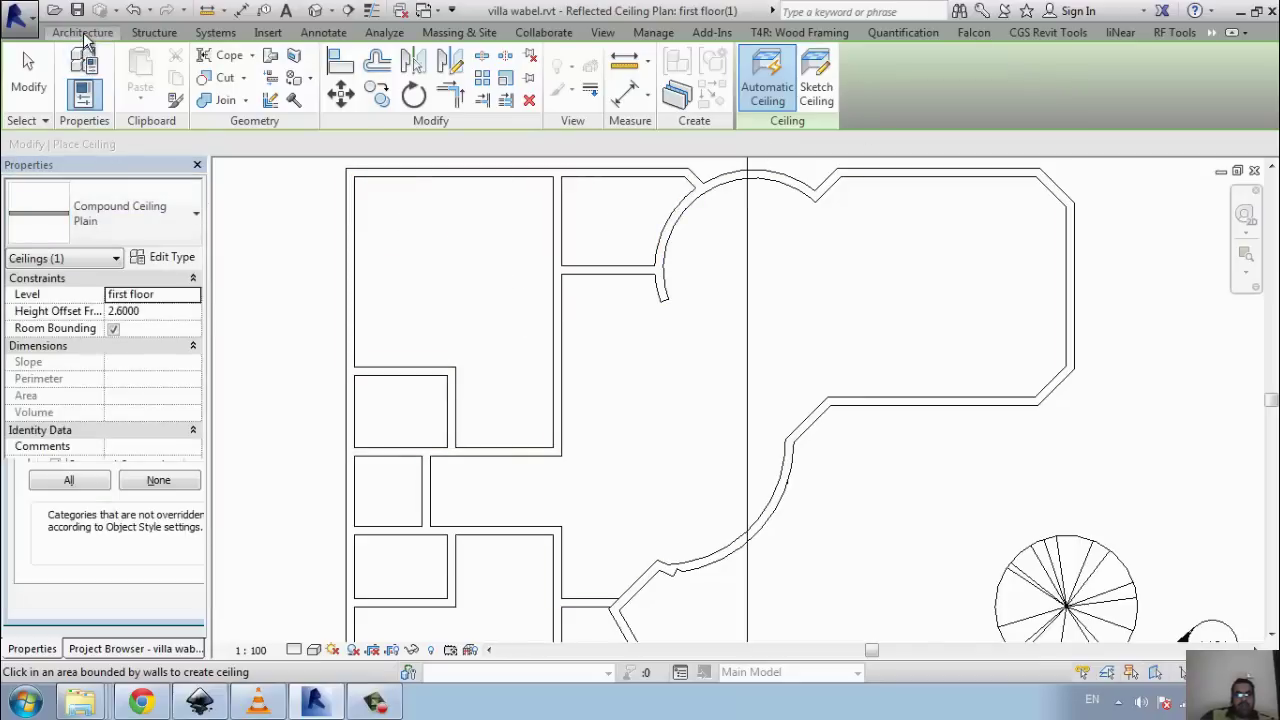
left_click(90, 205)
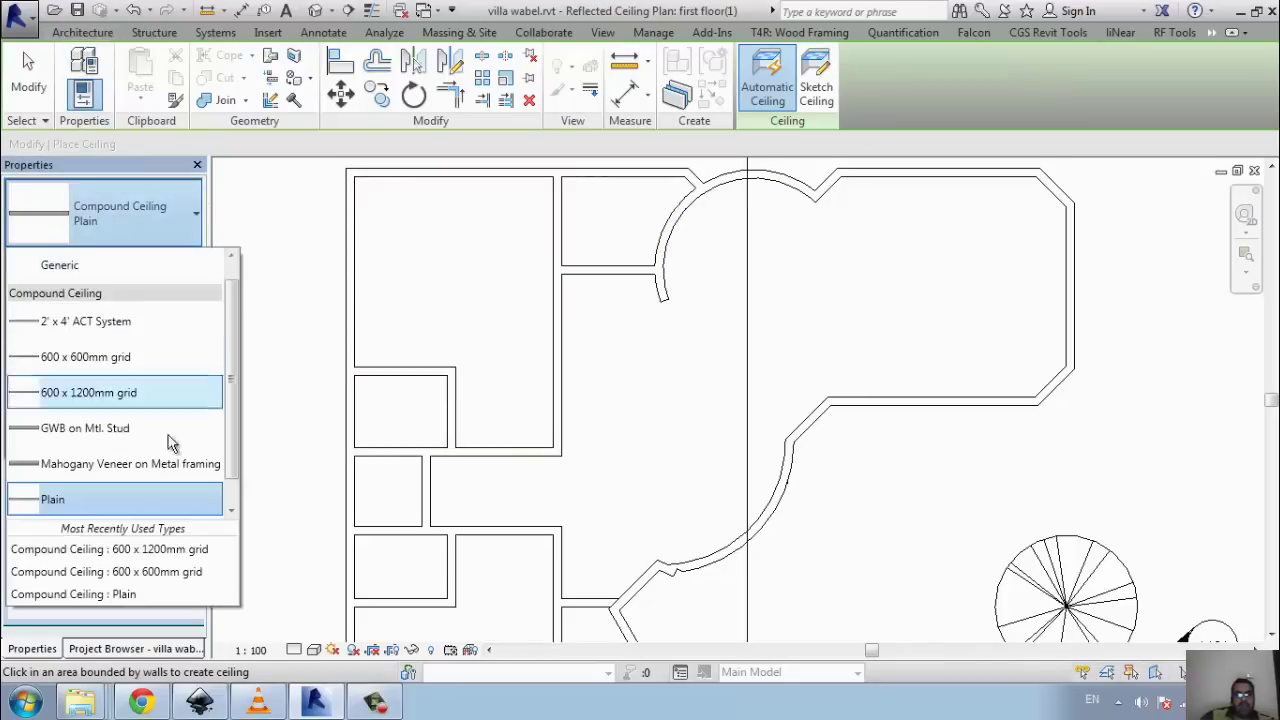
left_click(152, 378)
left_click(423, 266)
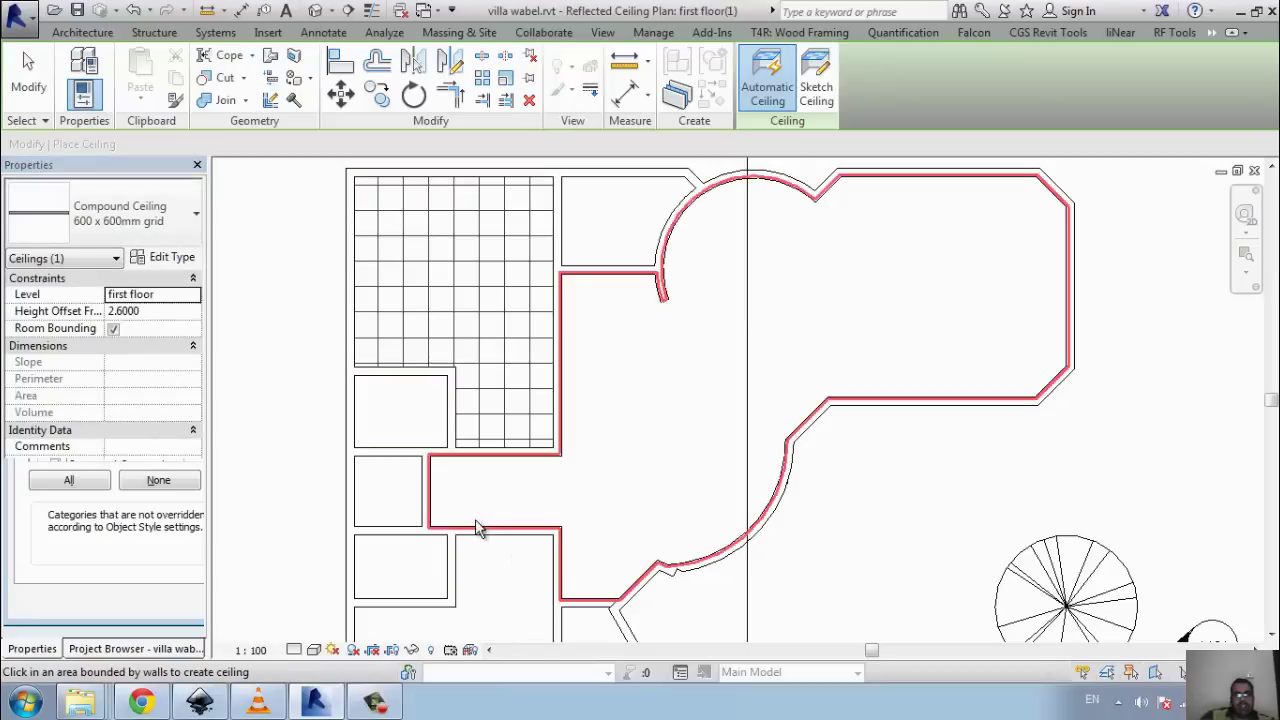
scroll(490, 270, "up", 2)
scroll(505, 390, "up", 2)
- Align the top-left ceiling's grid line to the room's wall face with AL
scroll(490, 360, "up", 2)
key("Escape")
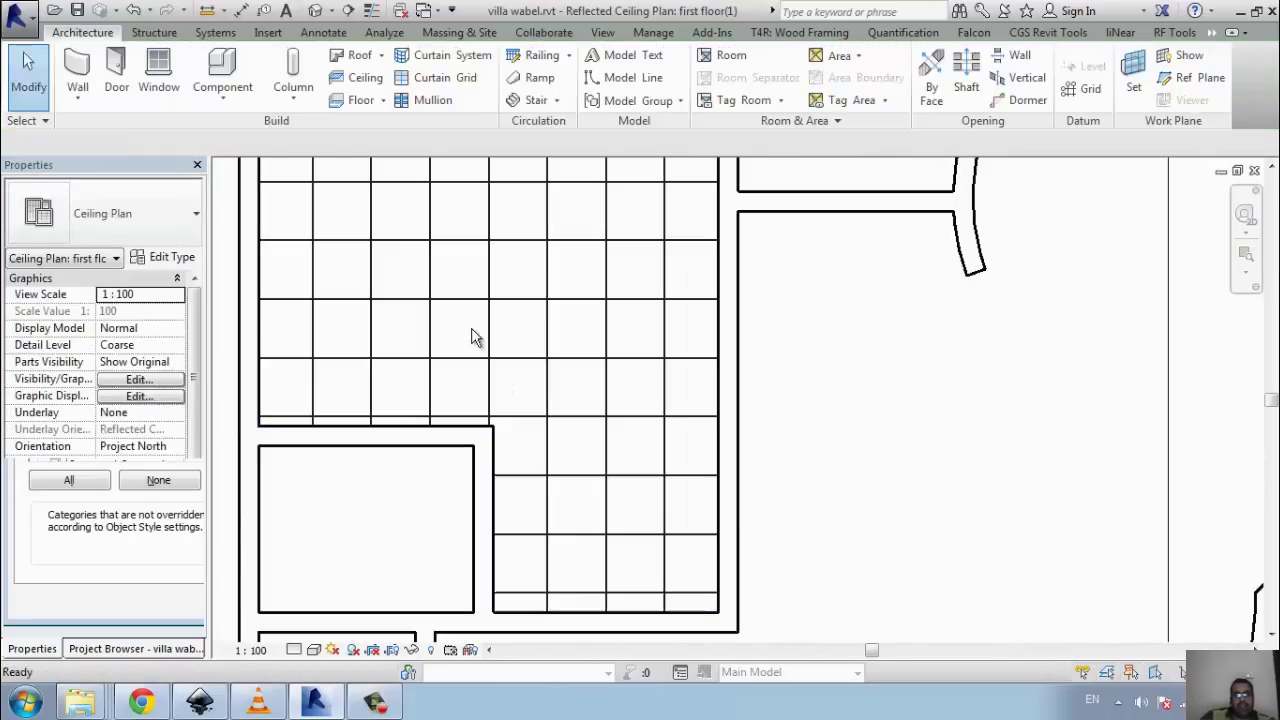
scroll(503, 470, "up", 2)
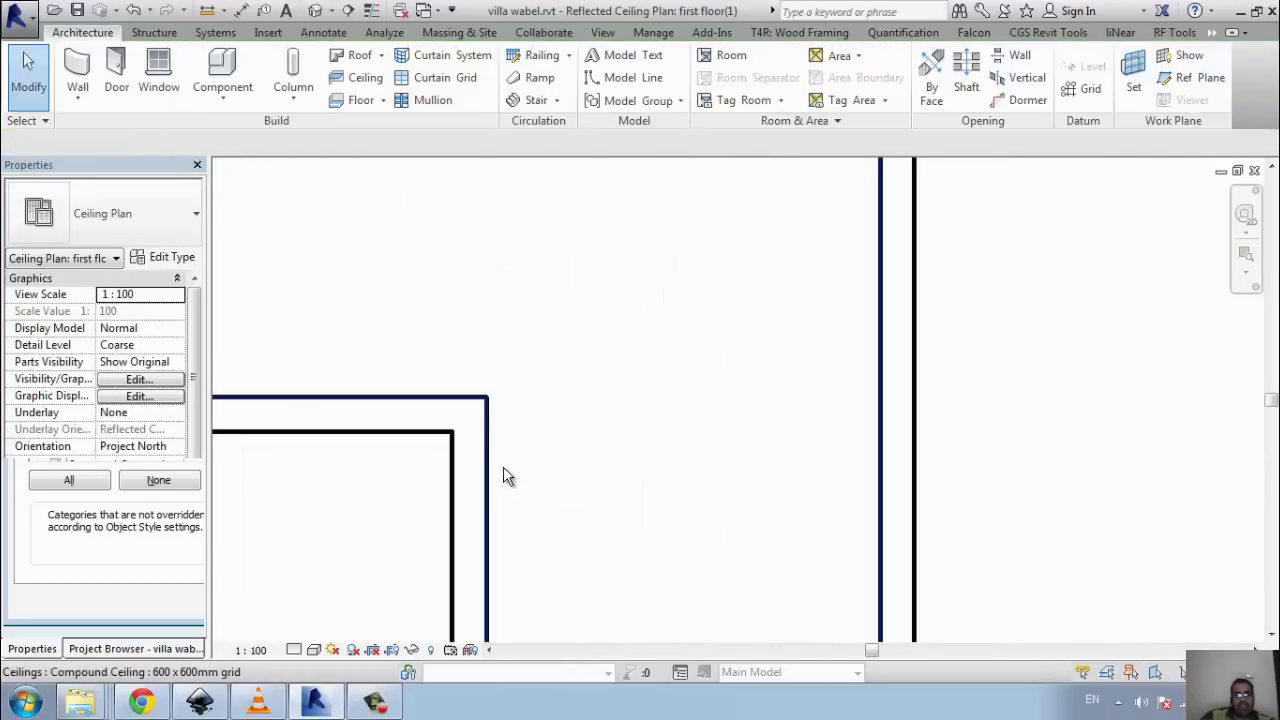
key("a")
key("l")
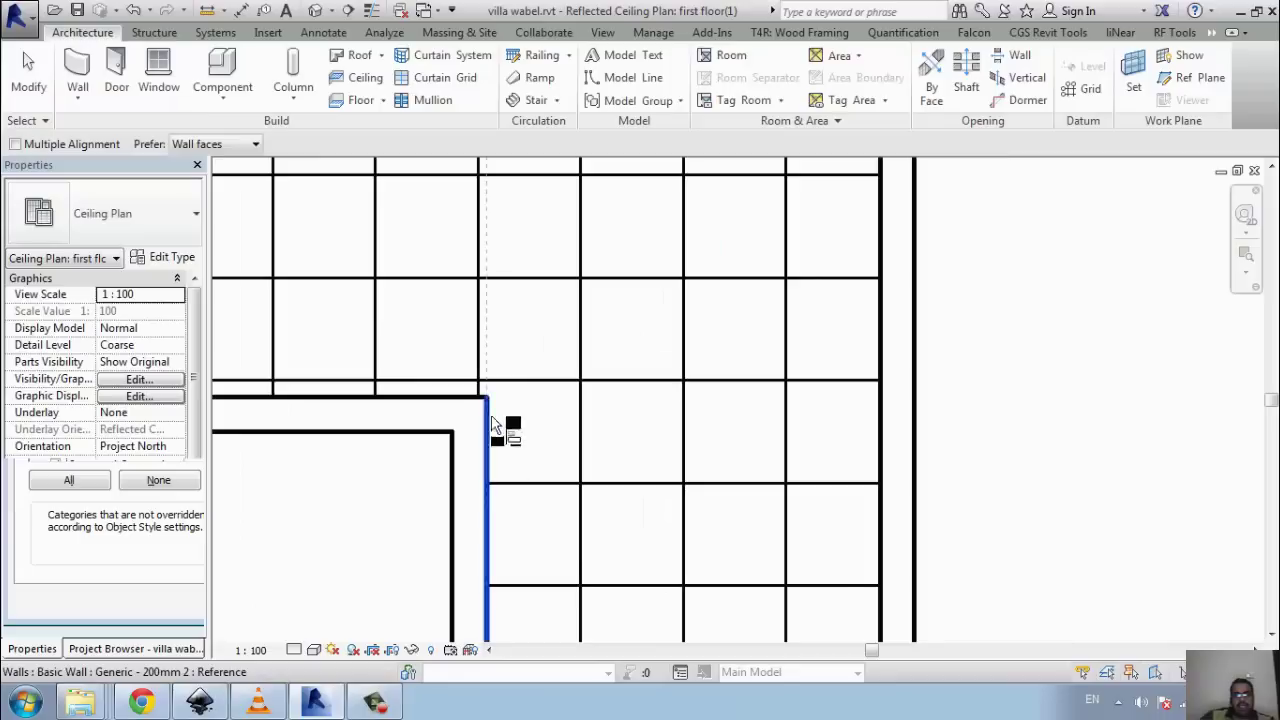
left_click(486, 363)
left_click(580, 435)
- Bring the whole L-shaped room into view and check the grid ceiling's type and boundary
scroll(540, 492, "down", 2)
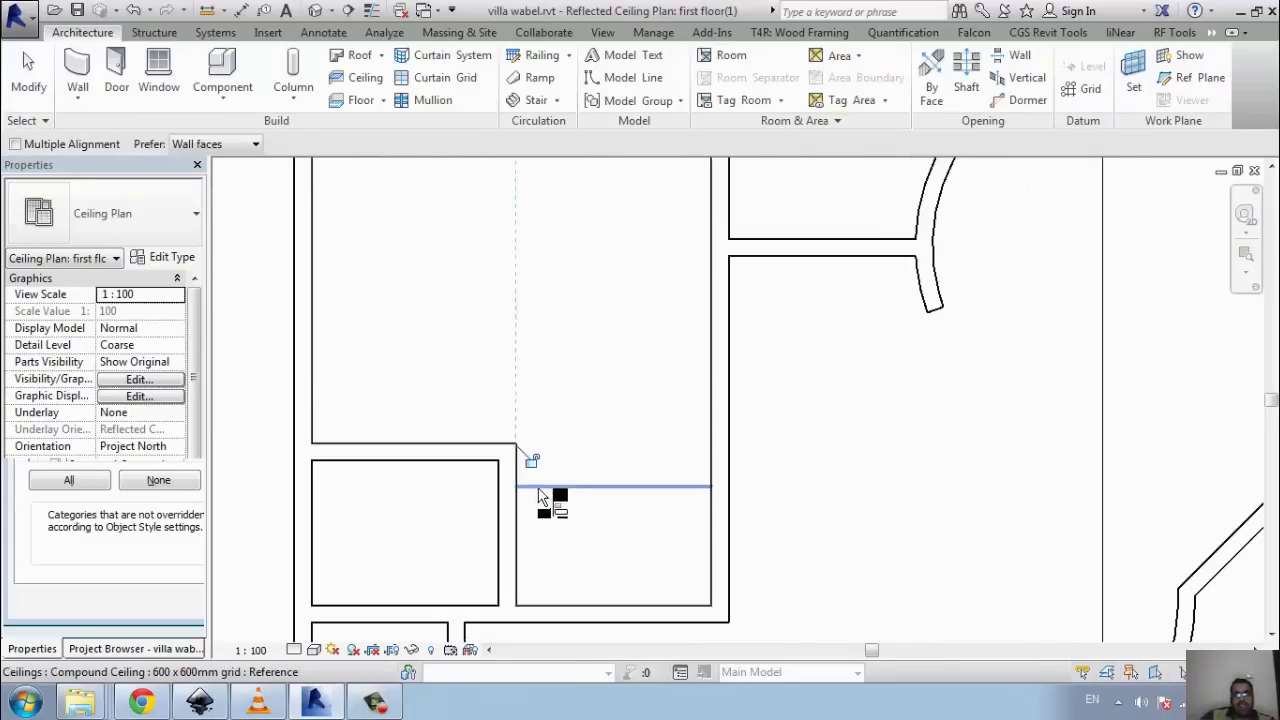
scroll(340, 450, "up", 2)
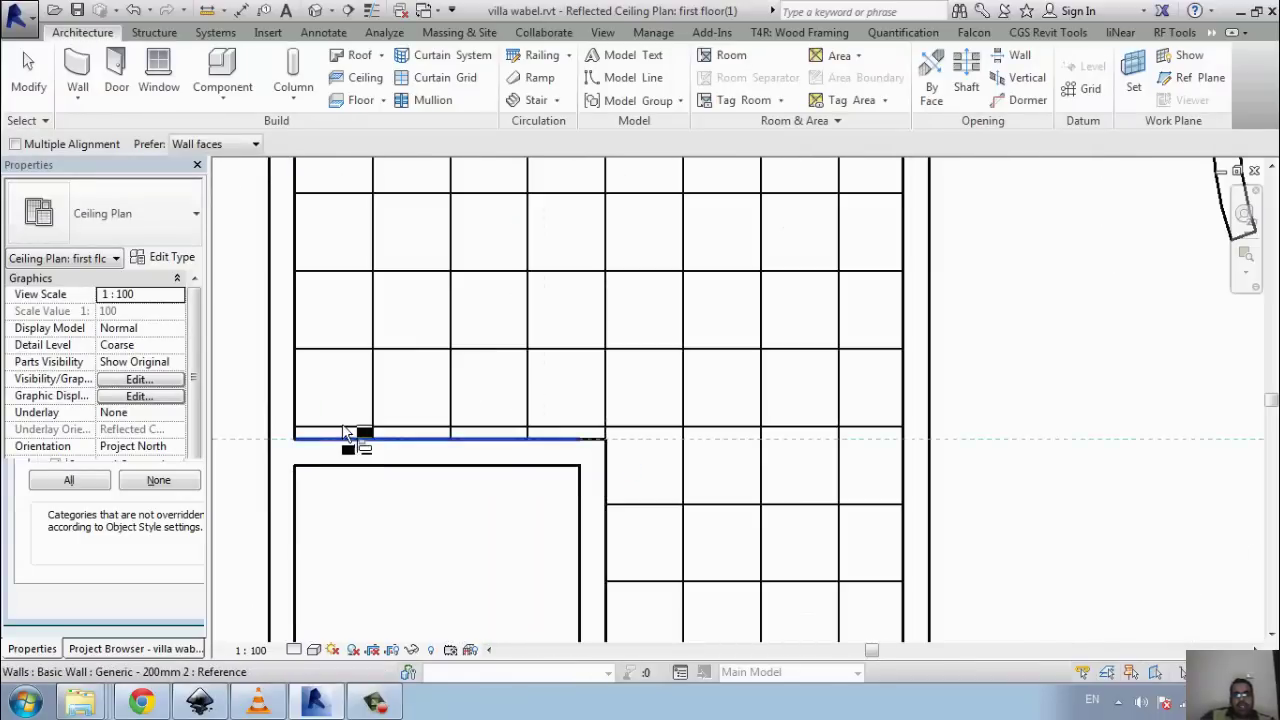
scroll(534, 486, "up", 2)
scroll(634, 391, "up", 2)
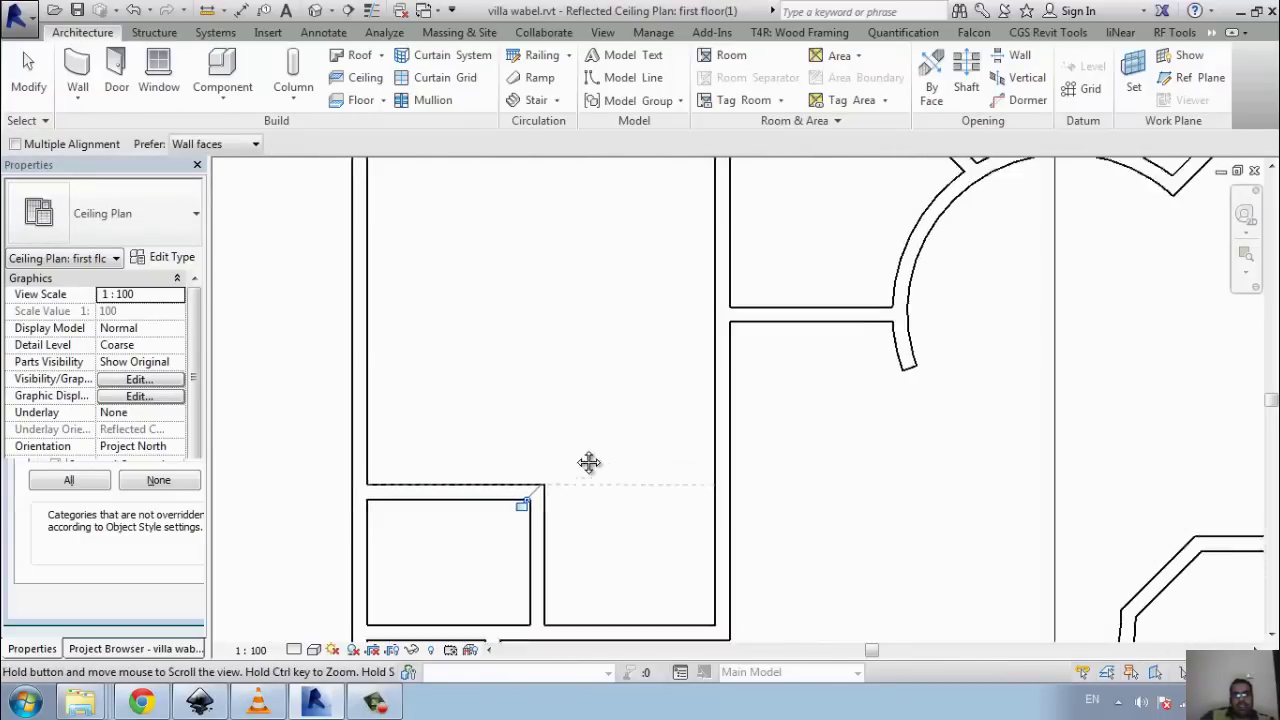
middle_click_drag(589, 462, 563, 423)
scroll(555, 400, "down", 1)
key("Escape")
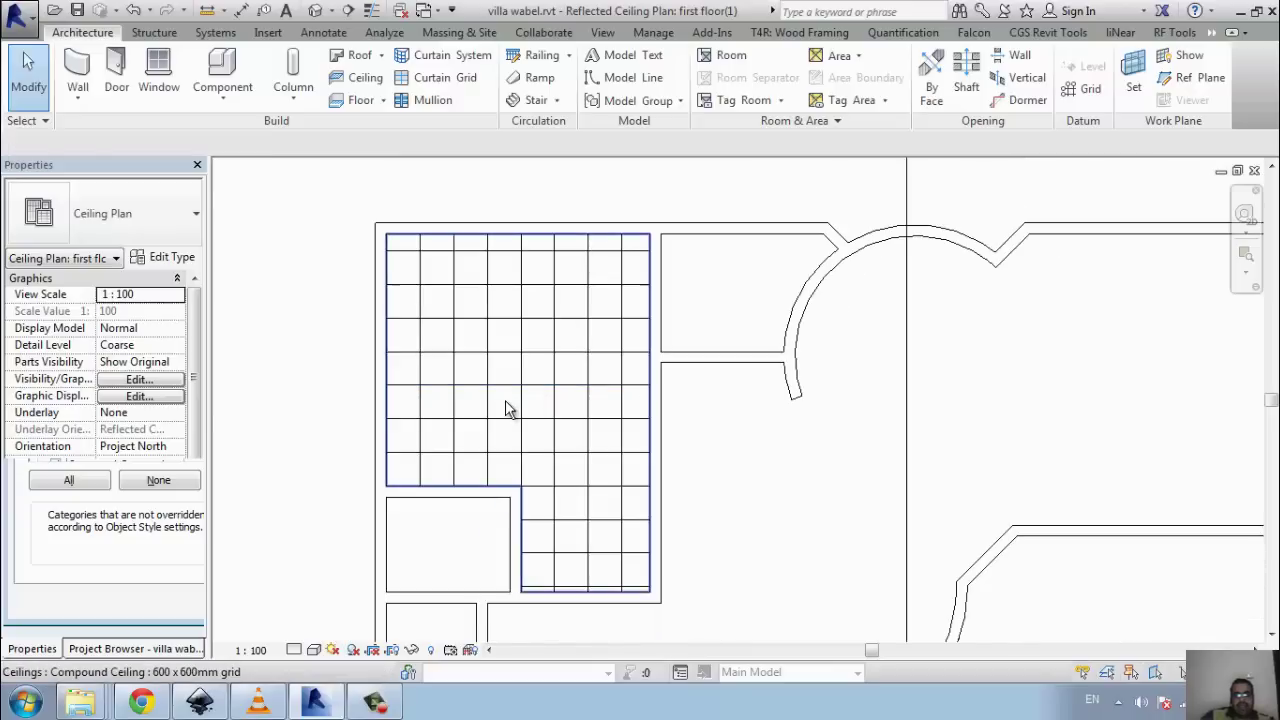
left_click(505, 400)
key("Escape")
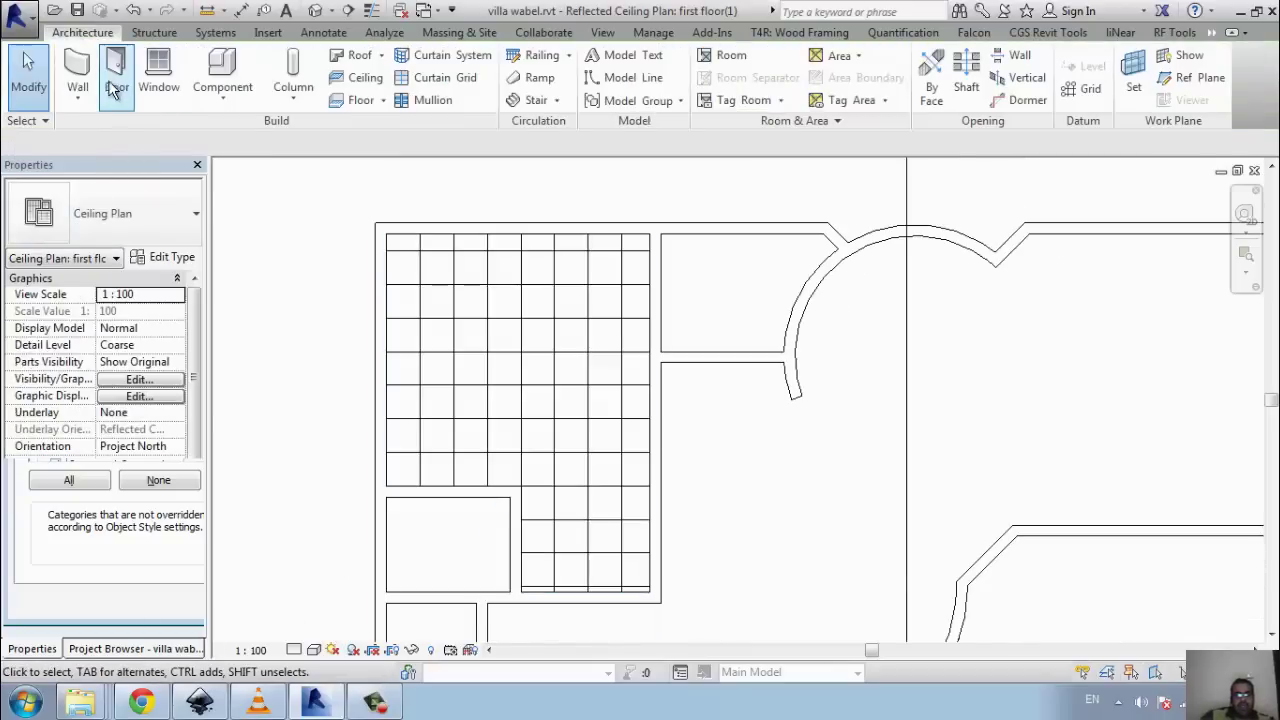
- Sketch a rectangular 600 x 600mm grid ceiling filling the small adjacent room, 3.910 m²
left_click(365, 78)
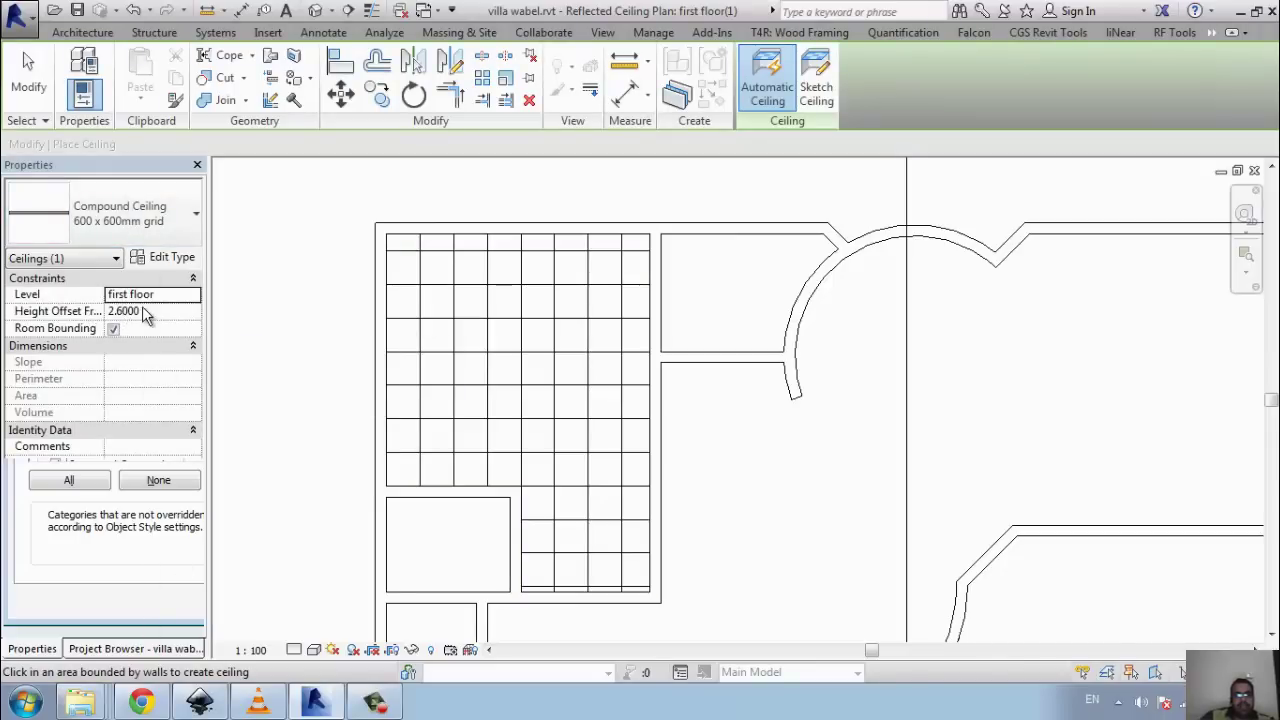
left_click(816, 85)
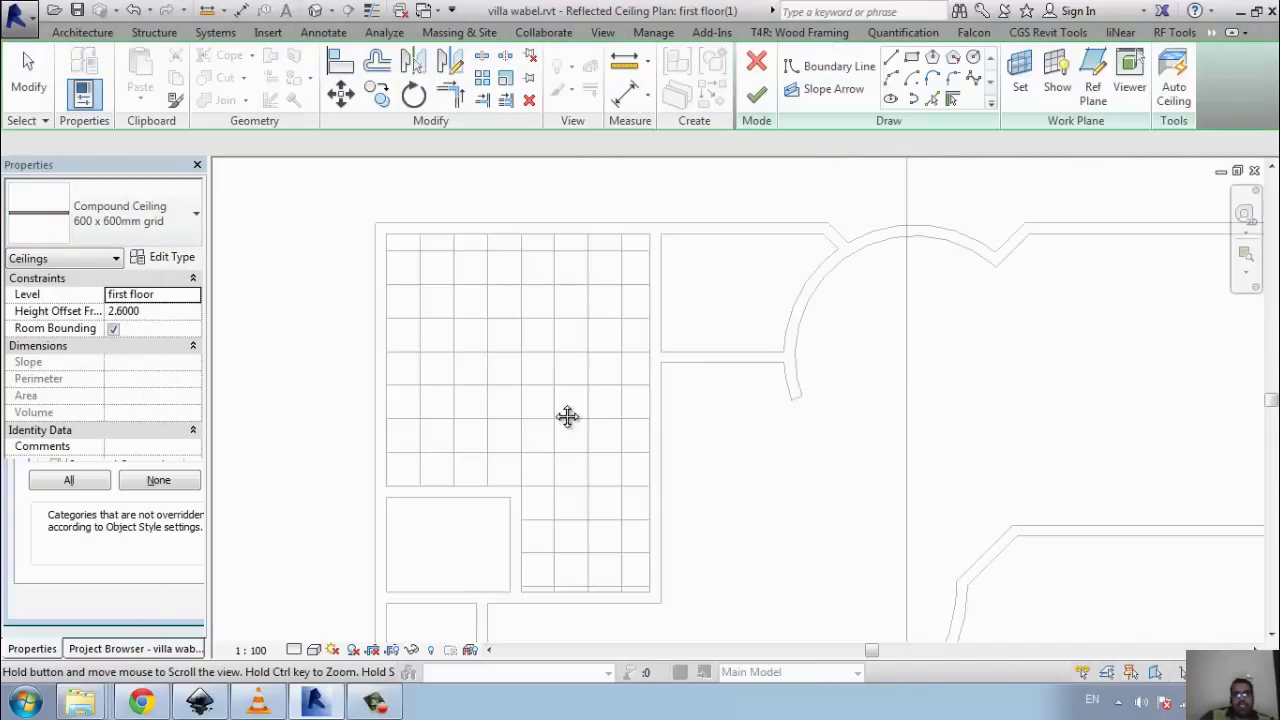
middle_click_drag(566, 417, 520, 277)
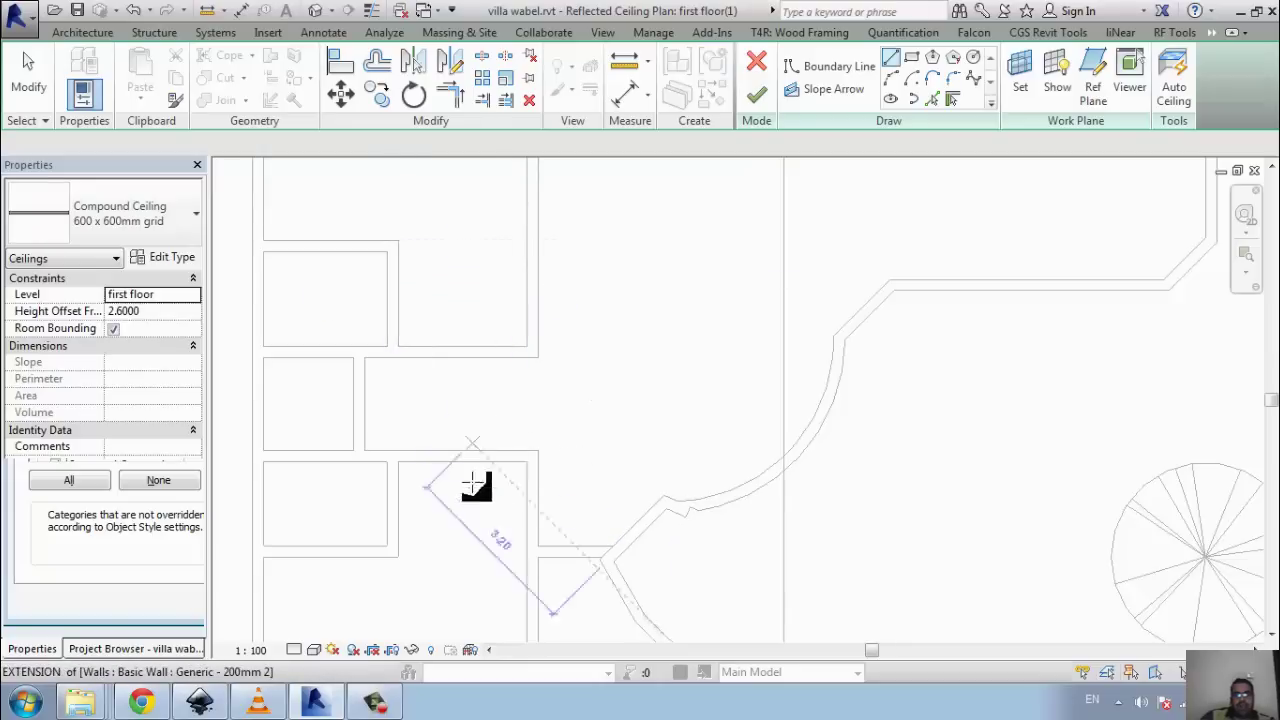
middle_click_drag(894, 234, 770, 181)
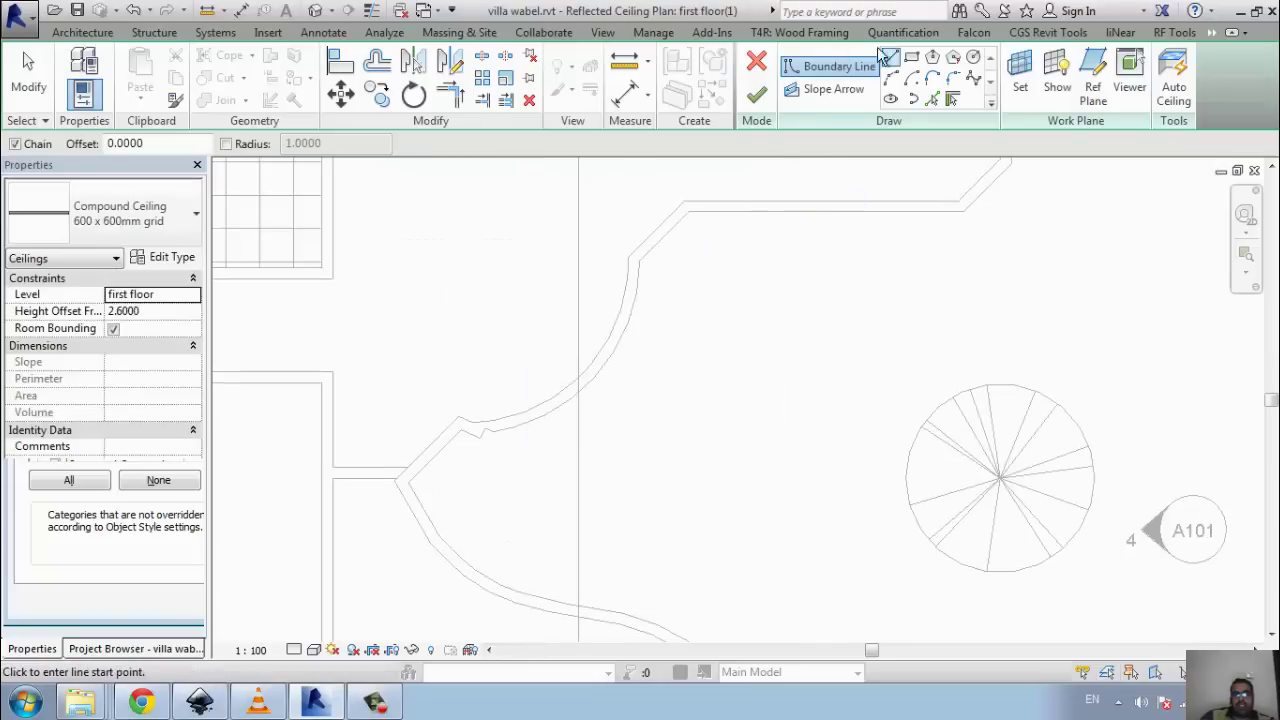
left_click(911, 60)
middle_click_drag(603, 269, 946, 240)
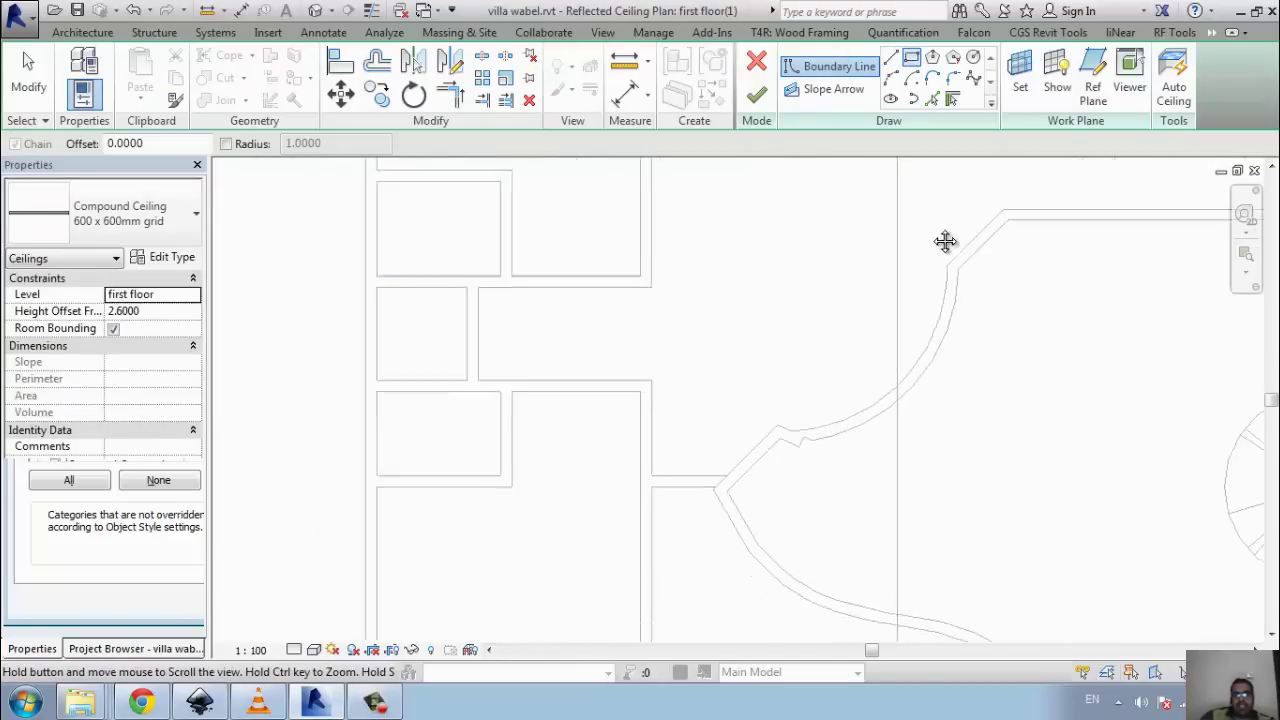
middle_click_drag(520, 405, 540, 414)
scroll(543, 286, "up", 3)
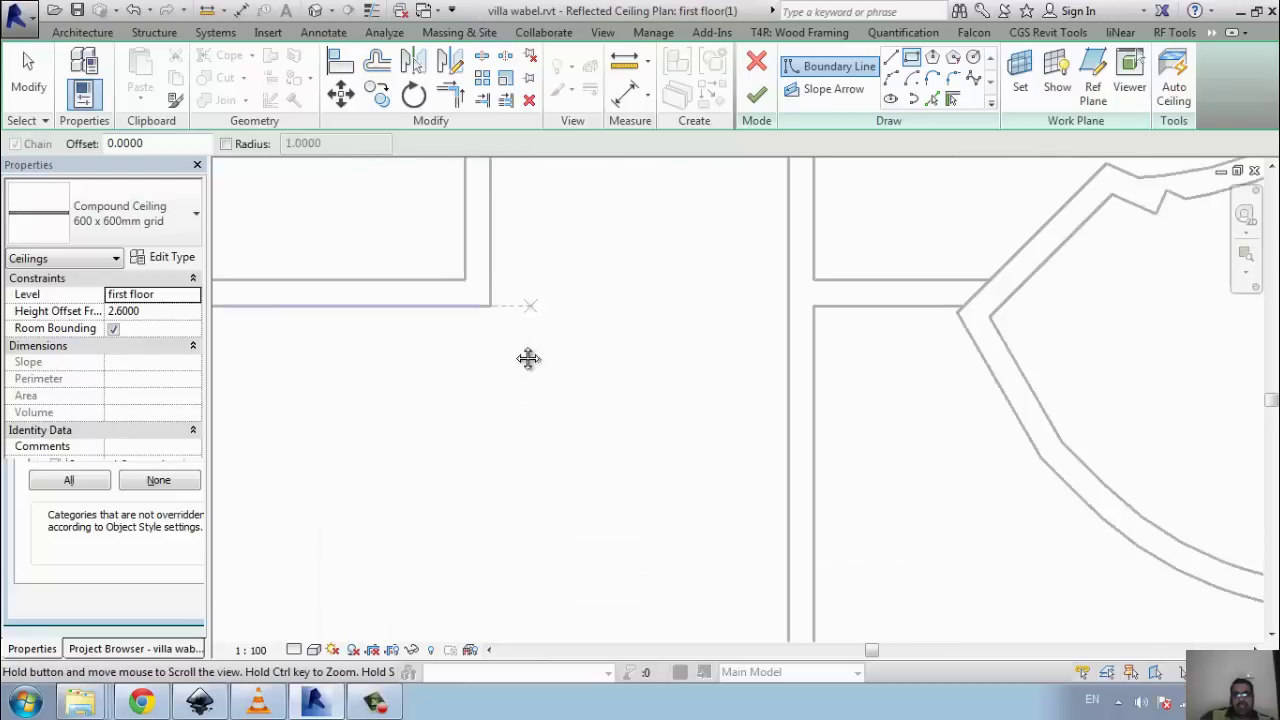
middle_click_drag(526, 357, 405, 457)
left_click(401, 468)
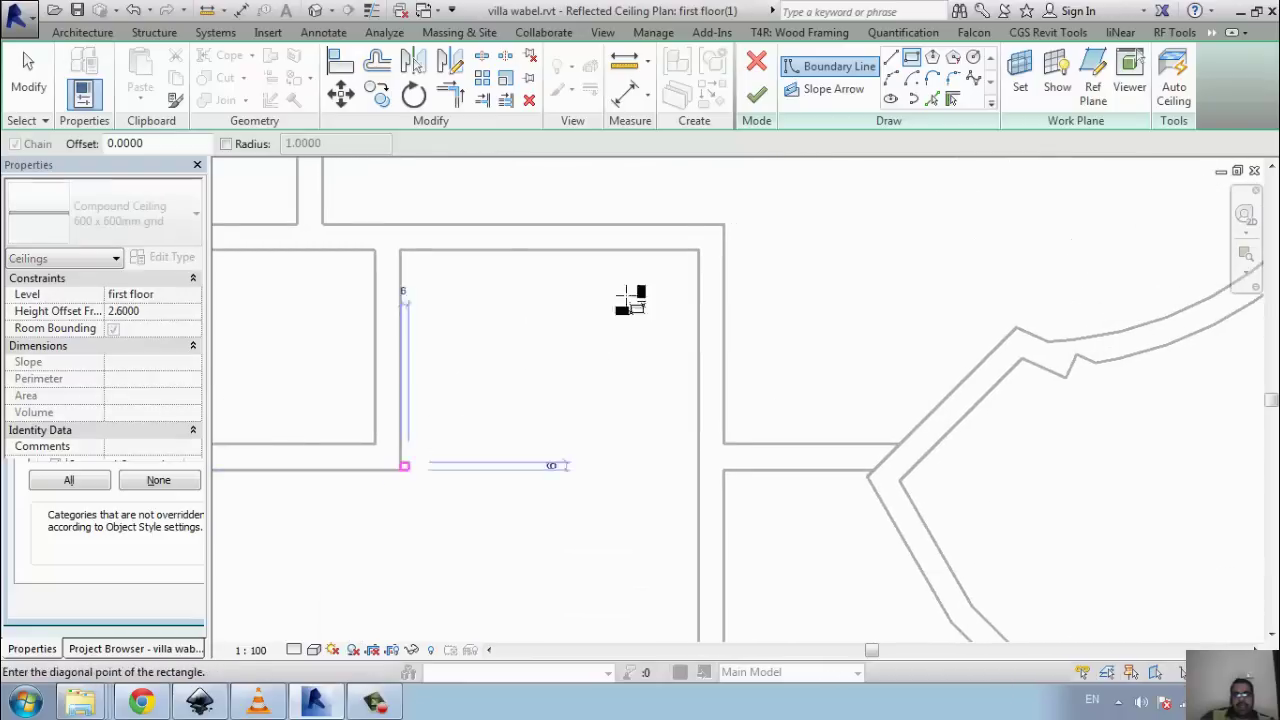
left_click(698, 251)
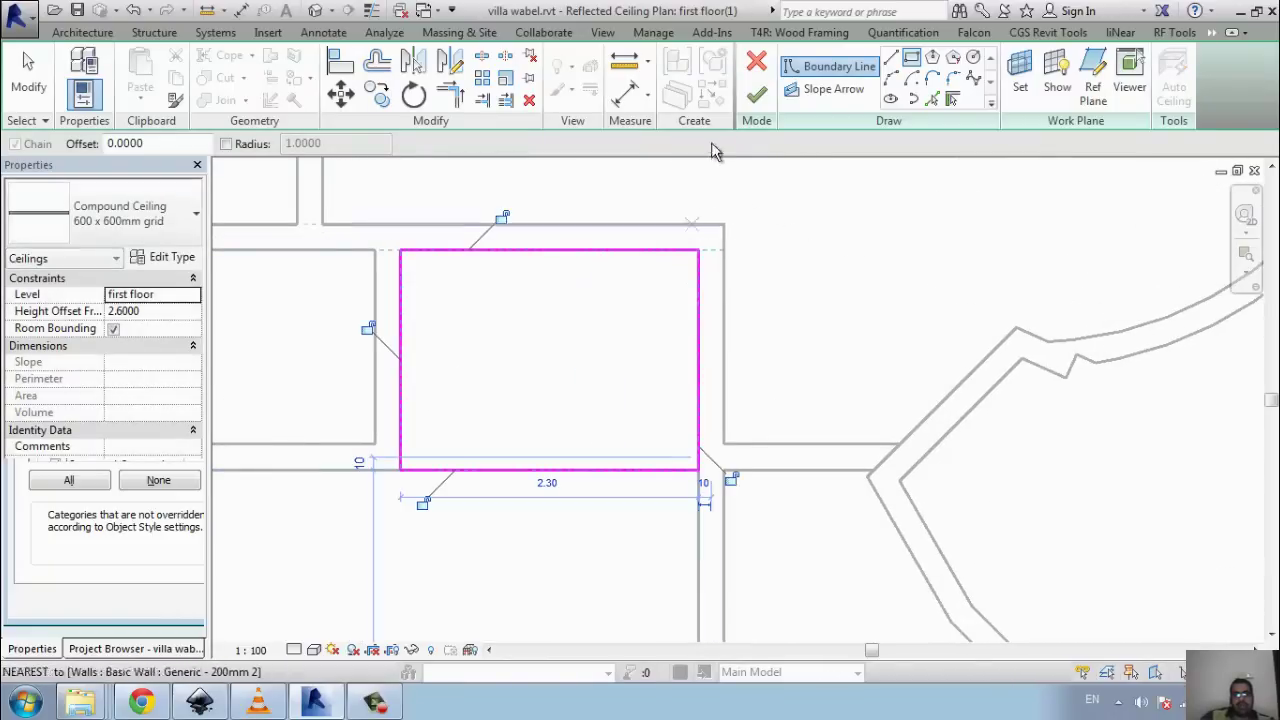
left_click(756, 94)
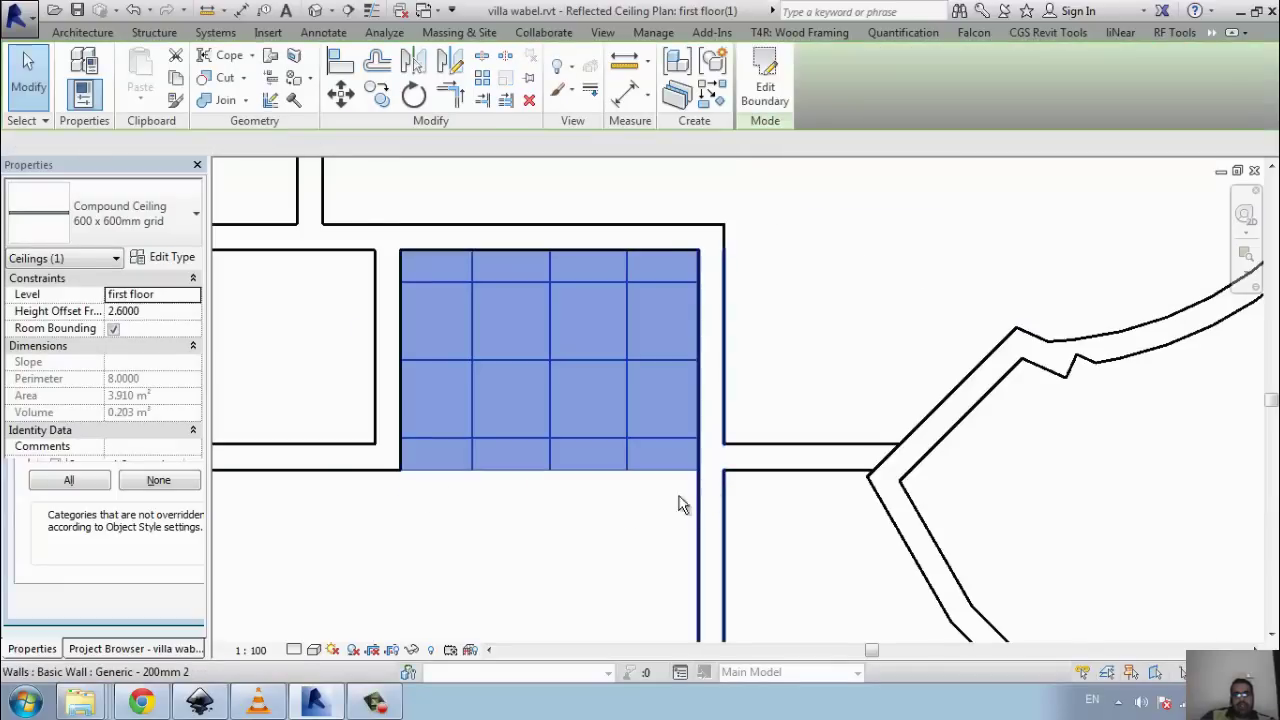
- Nudge the small room's ceiling grid two steps left and one step up to recentre the tiles
left_click(500, 528)
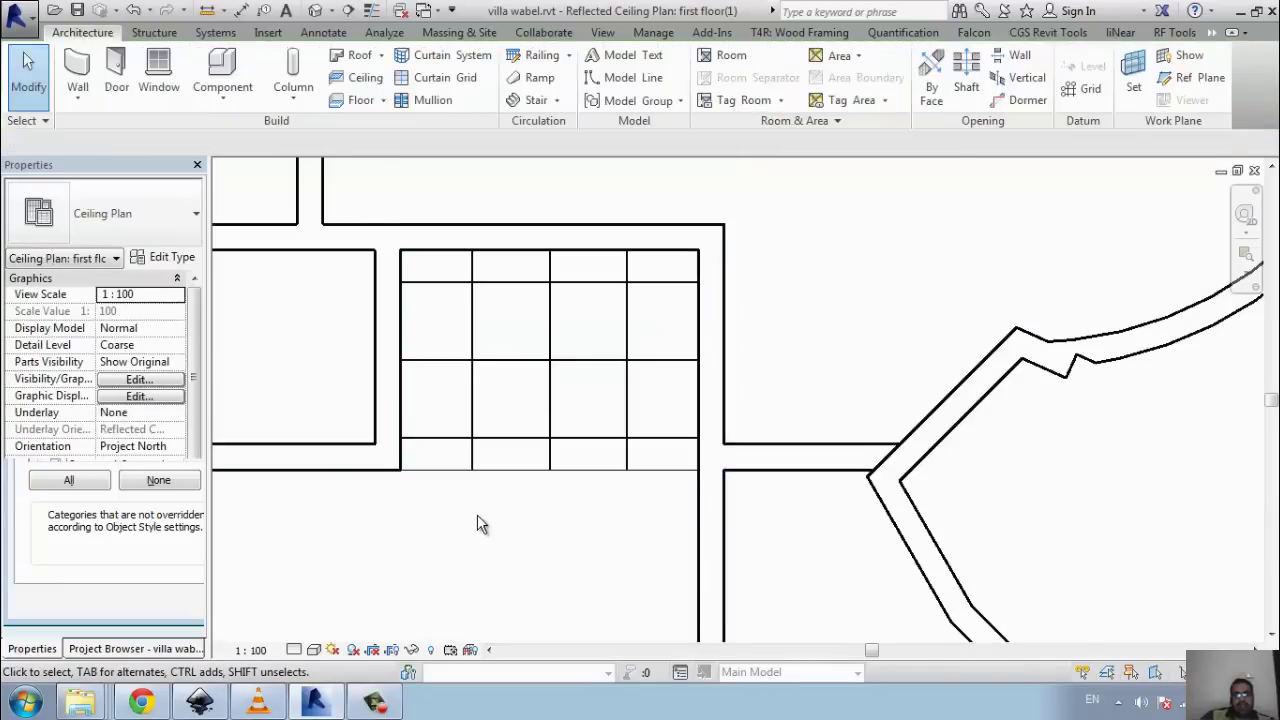
left_click(472, 440)
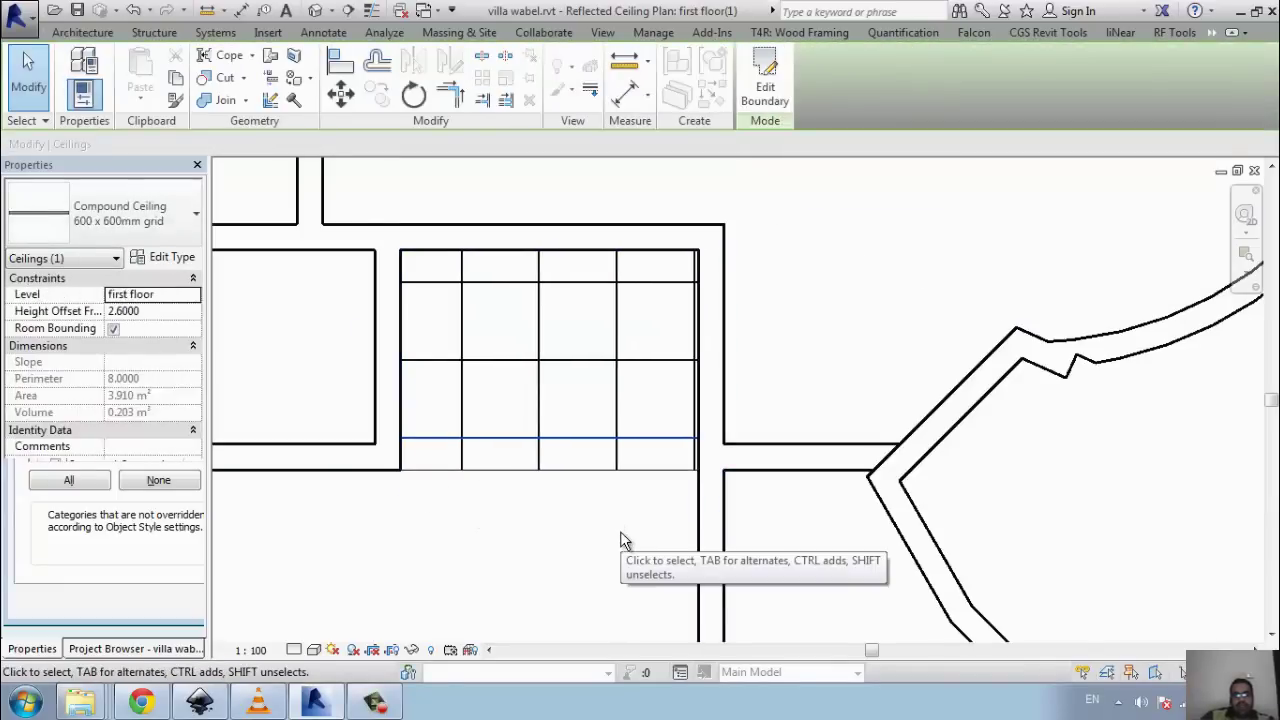
key("Left")
key("Left")
key("Left")
key("Left")
key("Left")
key("Left")
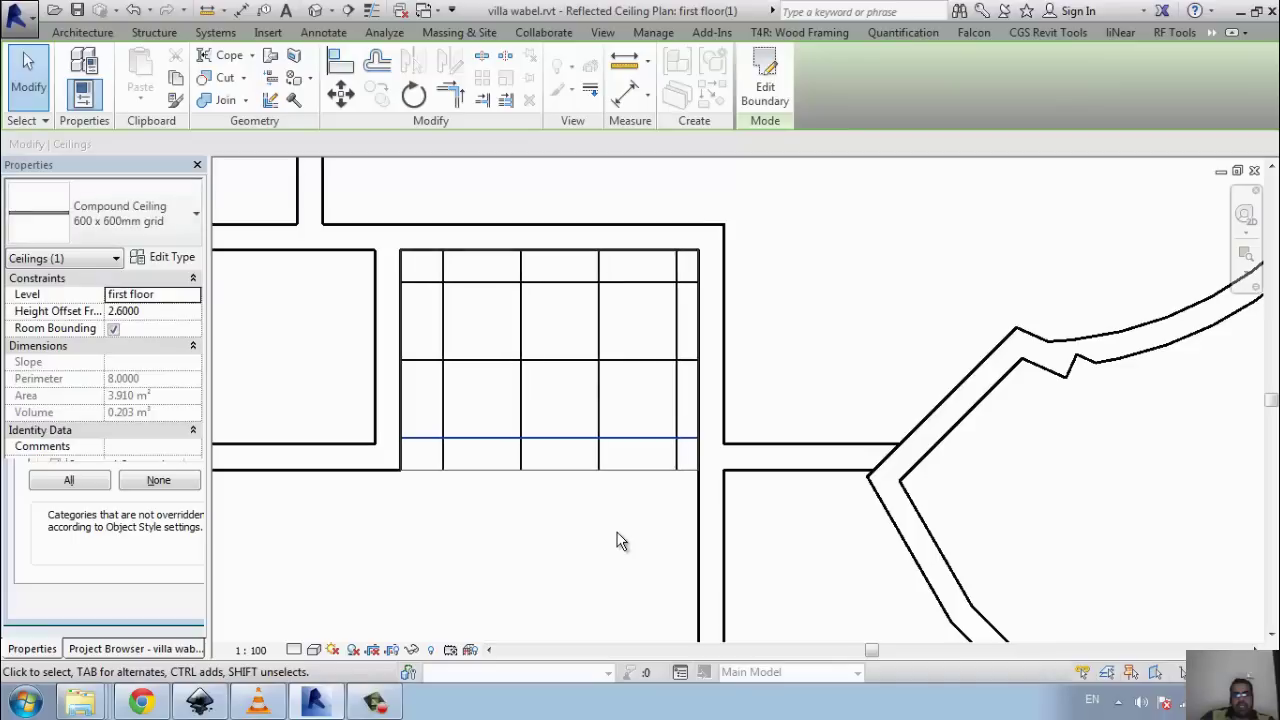
key("Left")
key("Left")
key("Up")
key("Up")
key("Up")
key("Up")
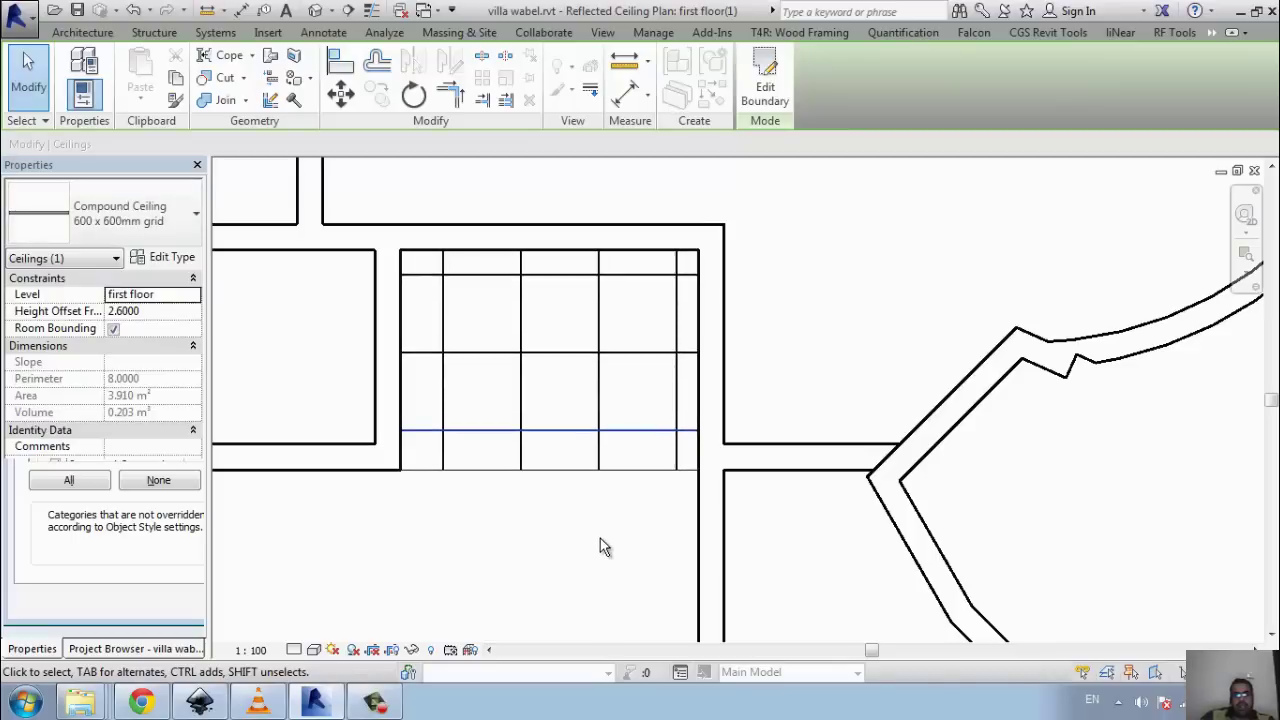
middle_click_drag(435, 420, 599, 435)
key("Escape")
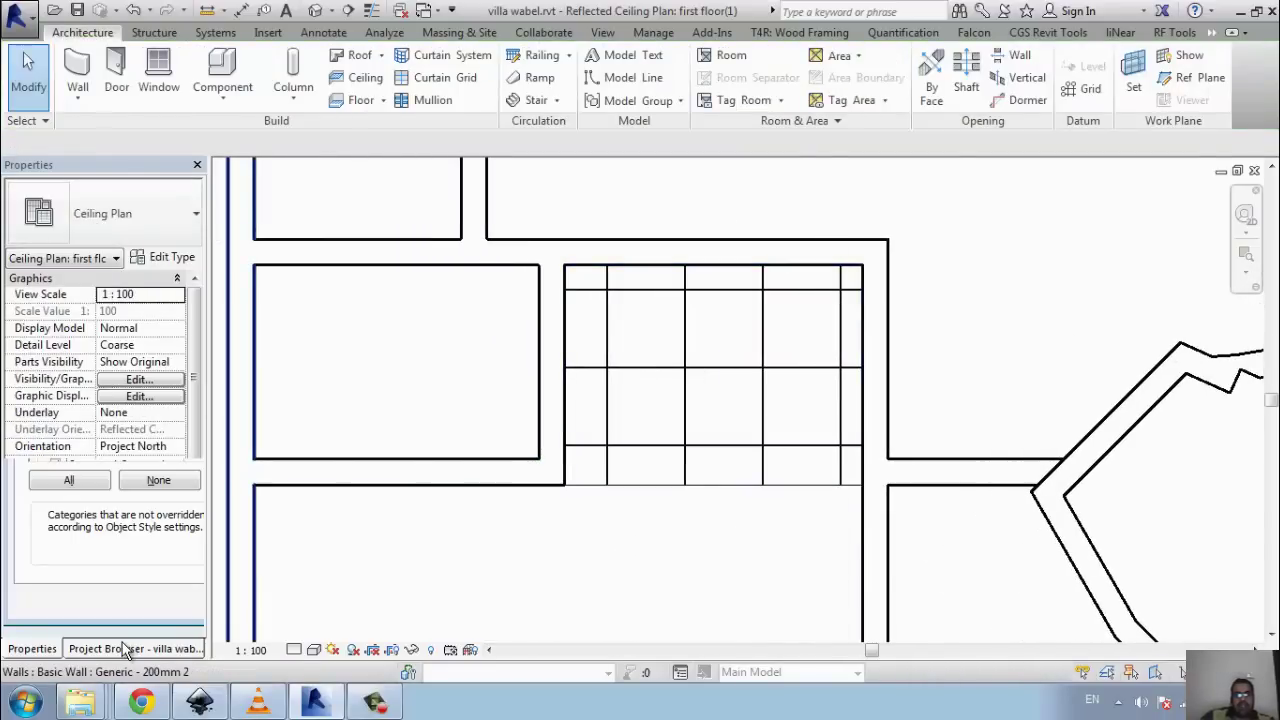
- Show the Project Browser, review both gridded rooms in the plan, and go to the Systems tools
left_click(128, 649)
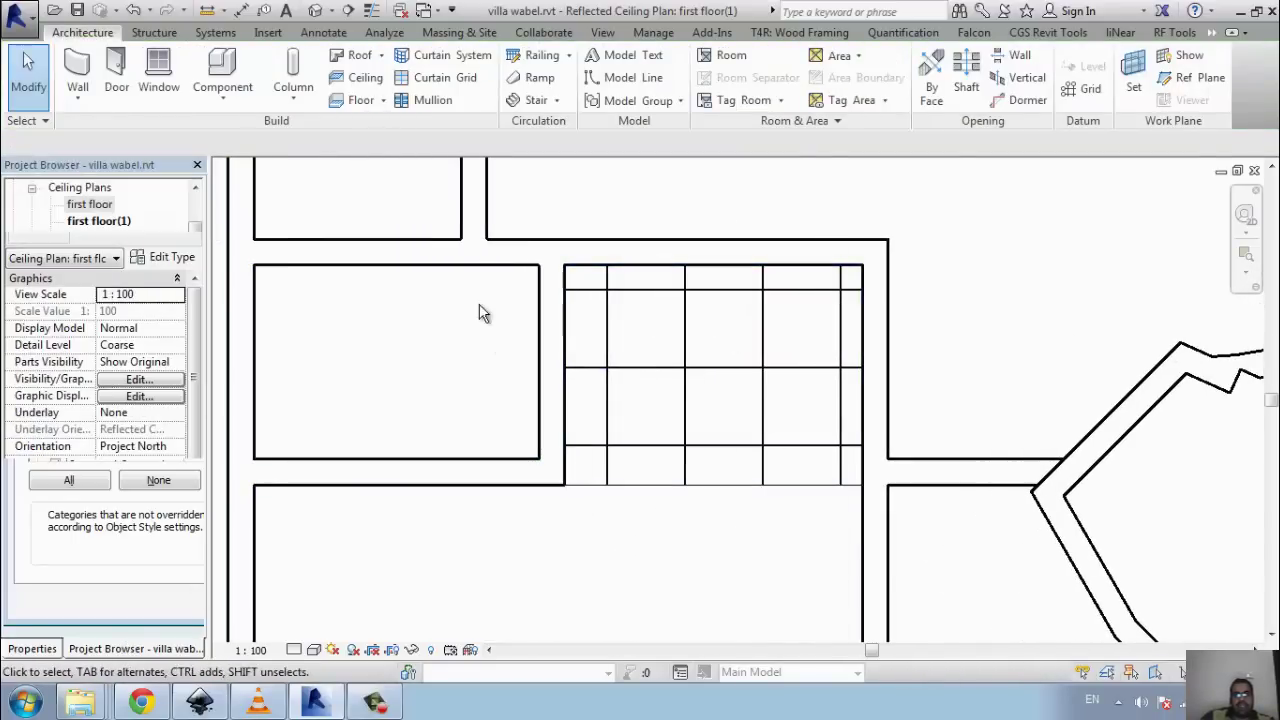
middle_click_drag(480, 309, 530, 465)
scroll(532, 445, "down", 3)
scroll(534, 423, "down", 2)
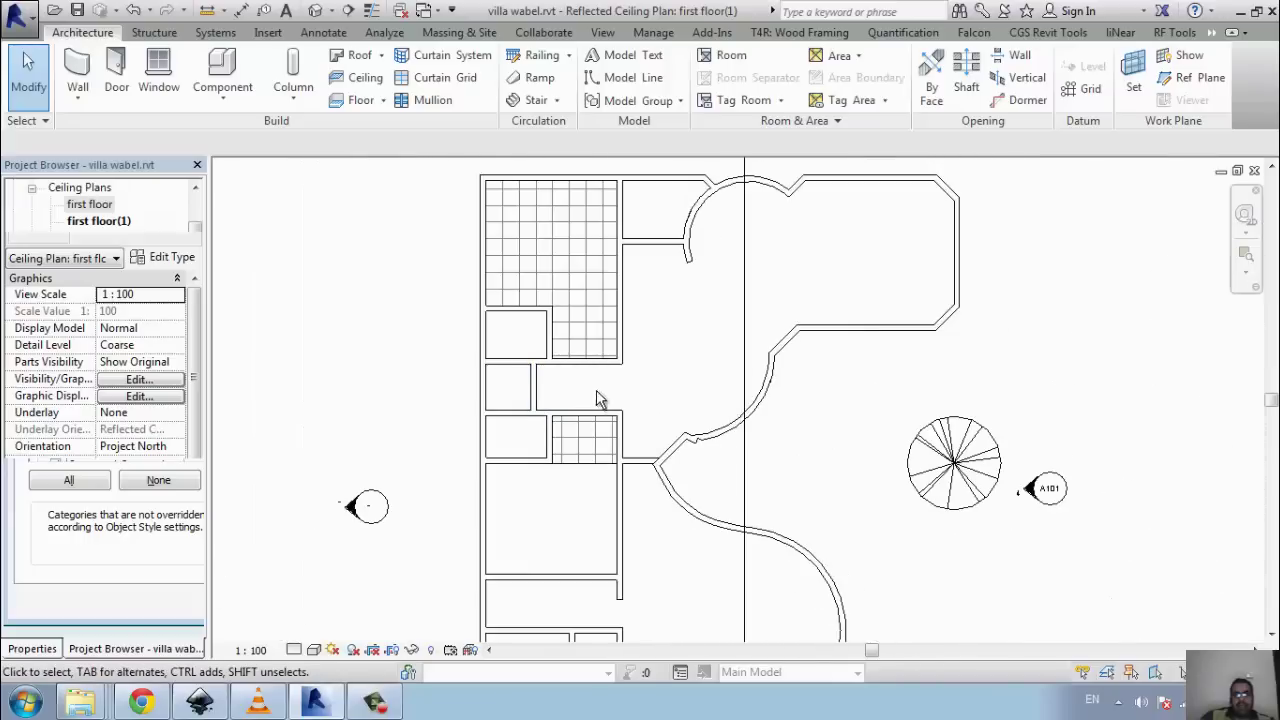
scroll(610, 382, "up", 2)
scroll(646, 417, "up", 3)
scroll(663, 423, "down", 1)
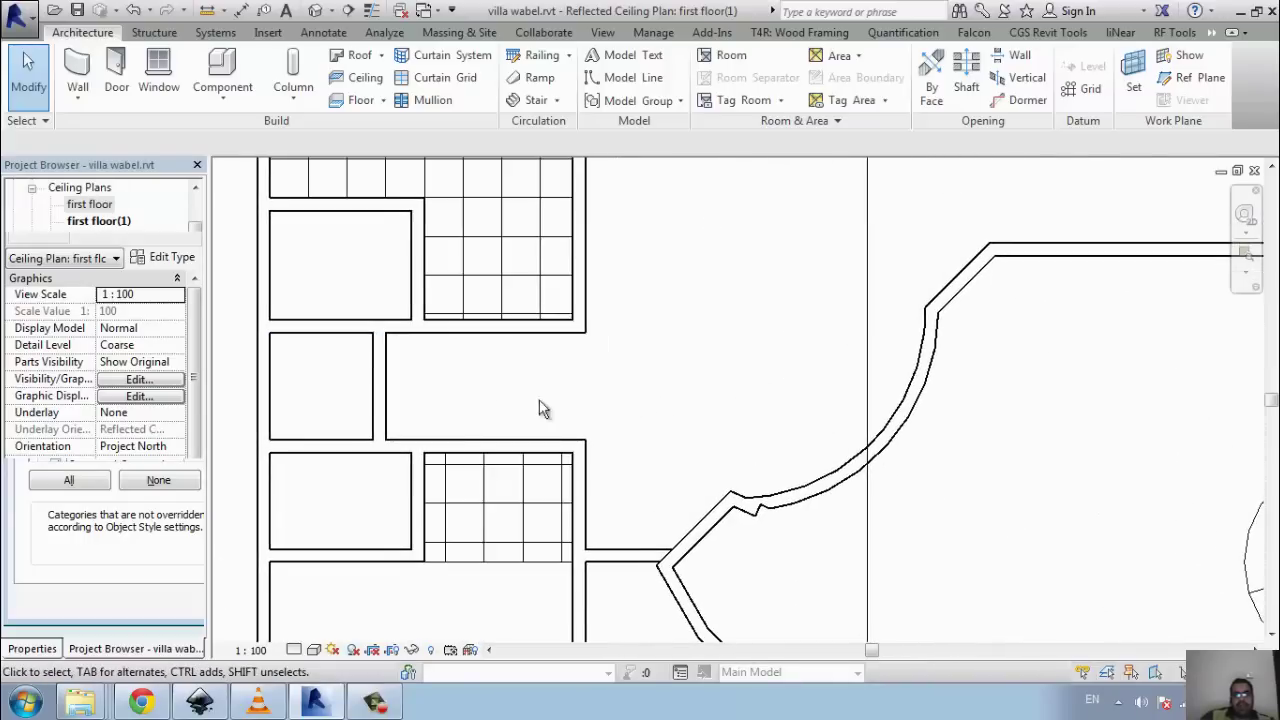
scroll(186, 201, "up", 1)
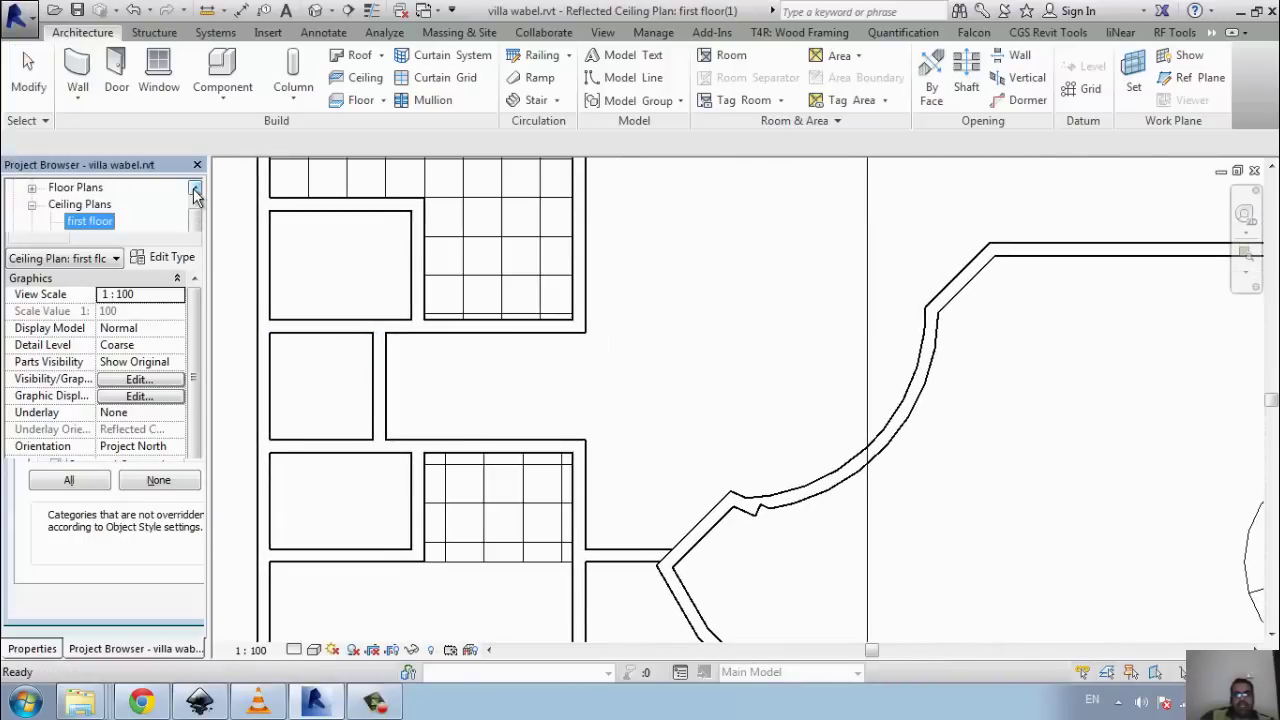
scroll(186, 201, "up", 1)
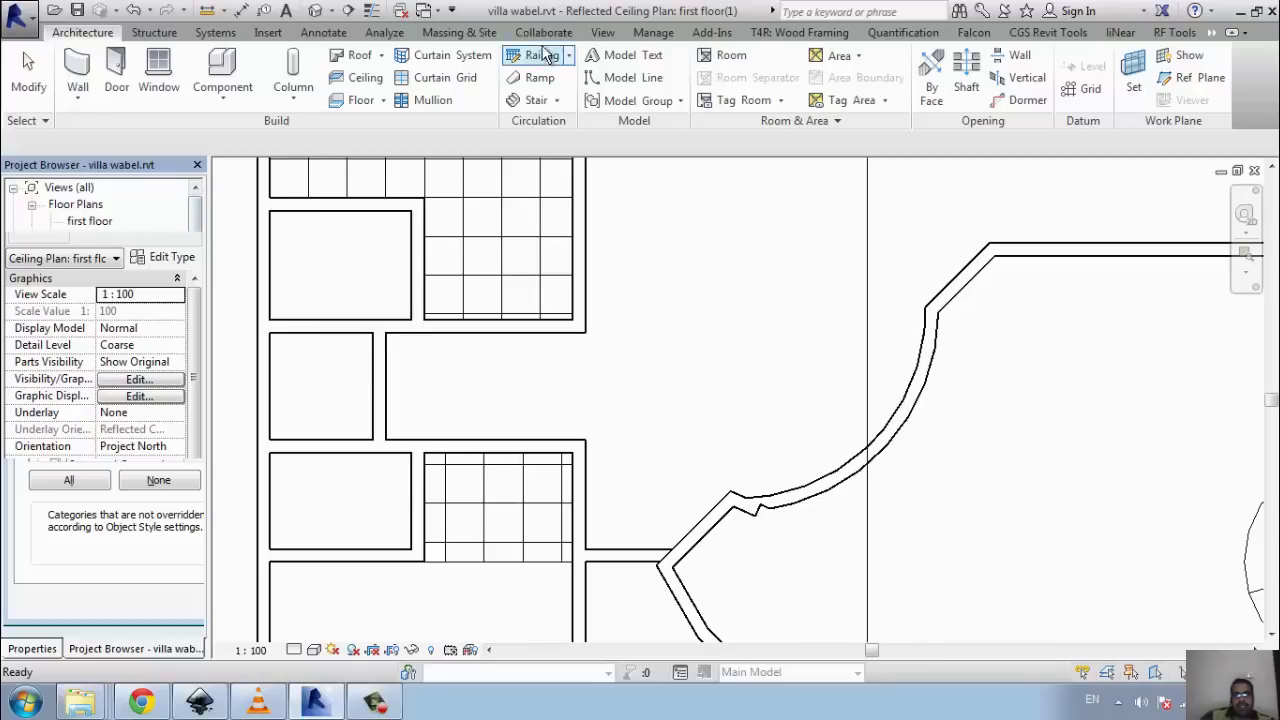
left_click(202, 31)
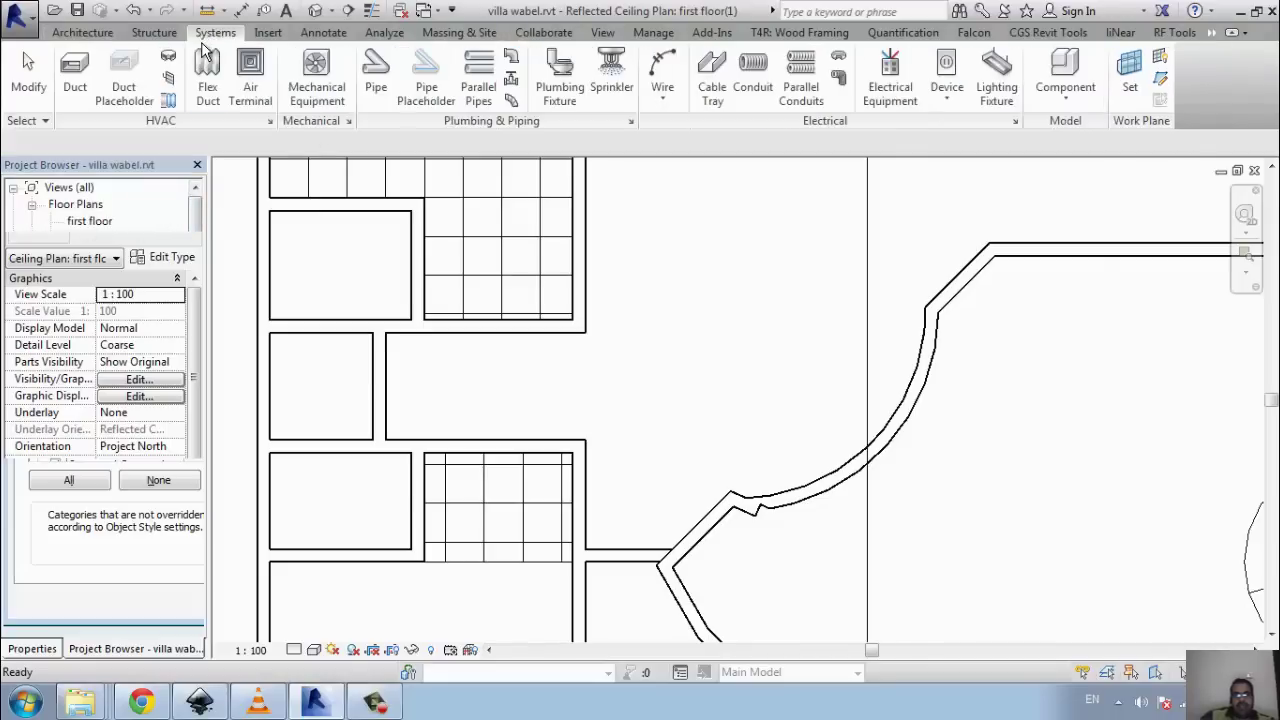
- Start placing a lighting fixture and try the Sconce Uplight and Troffer 2'x4'(2 Lamp) - 120V types
left_click(997, 75)
scroll(513, 277, "up", 1)
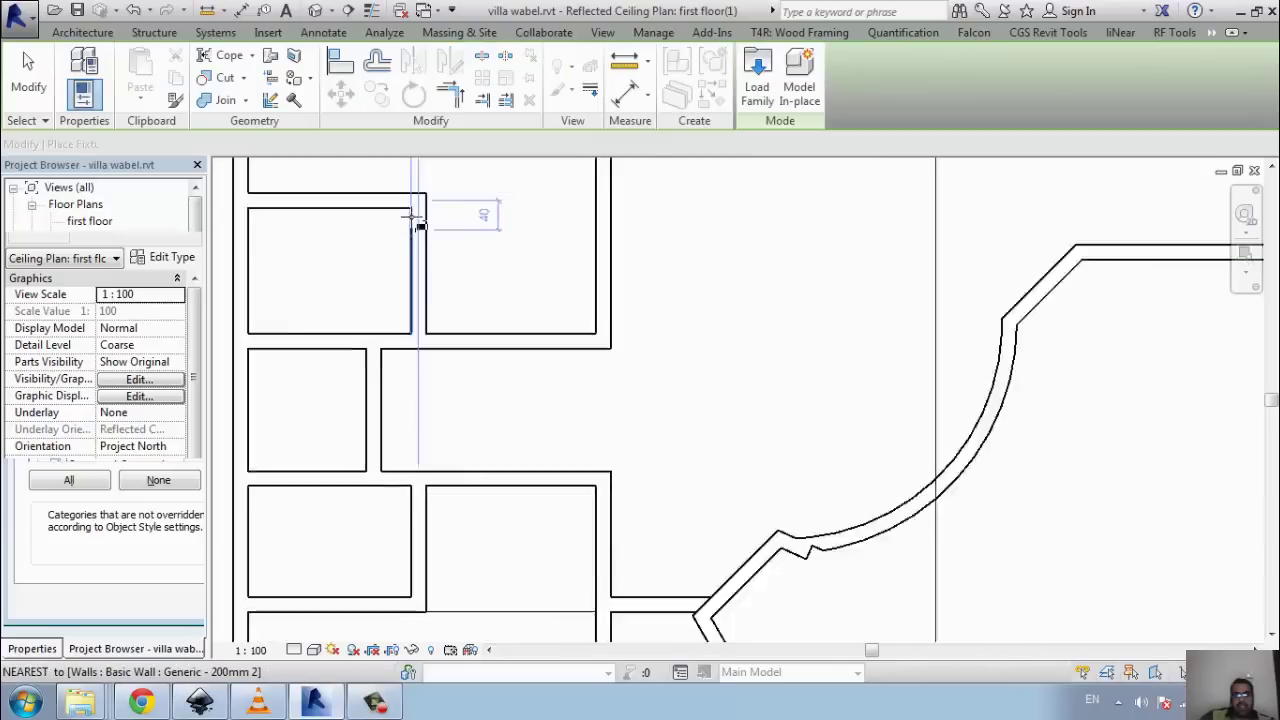
scroll(506, 237, "up", 1)
scroll(560, 229, "up", 1)
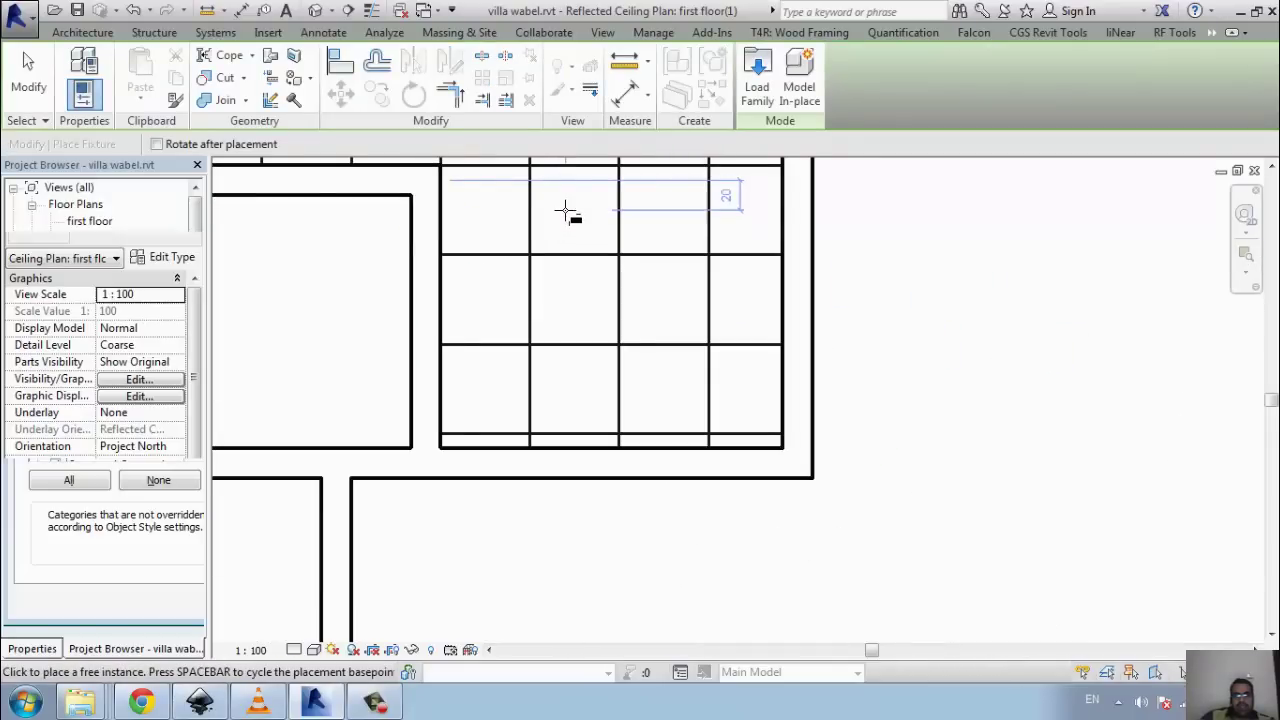
left_click(43, 650)
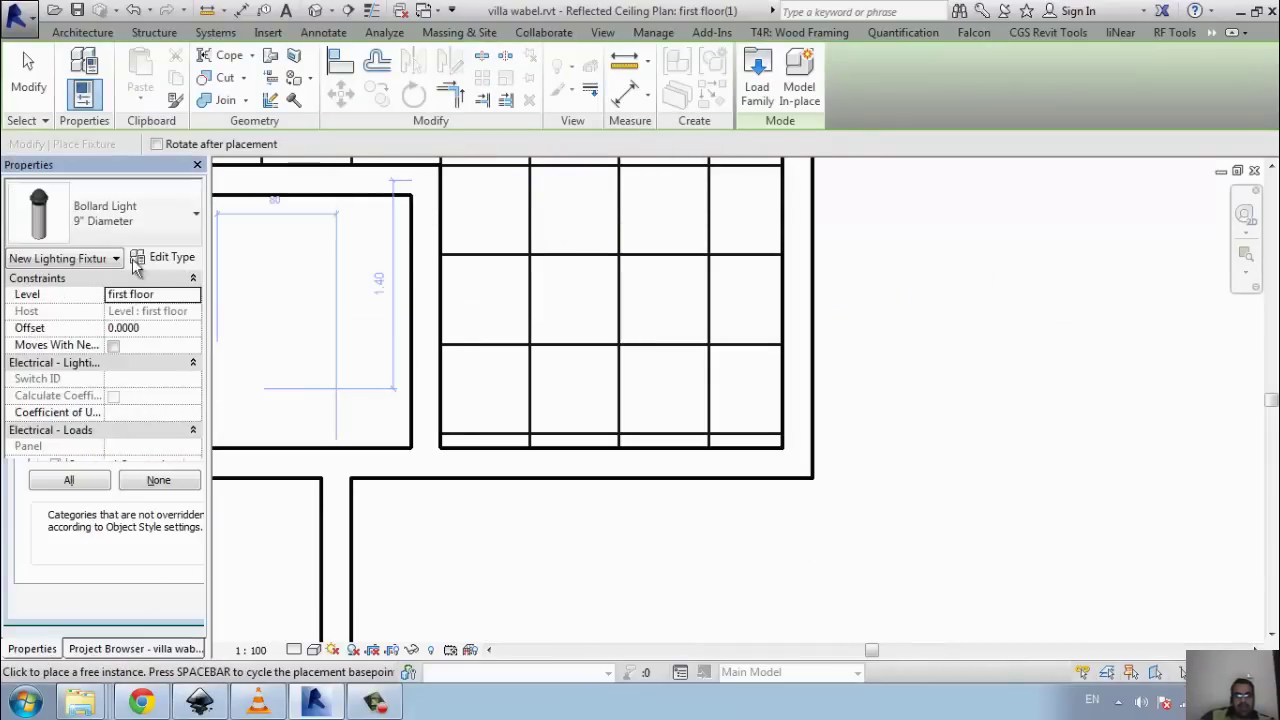
left_click(122, 210)
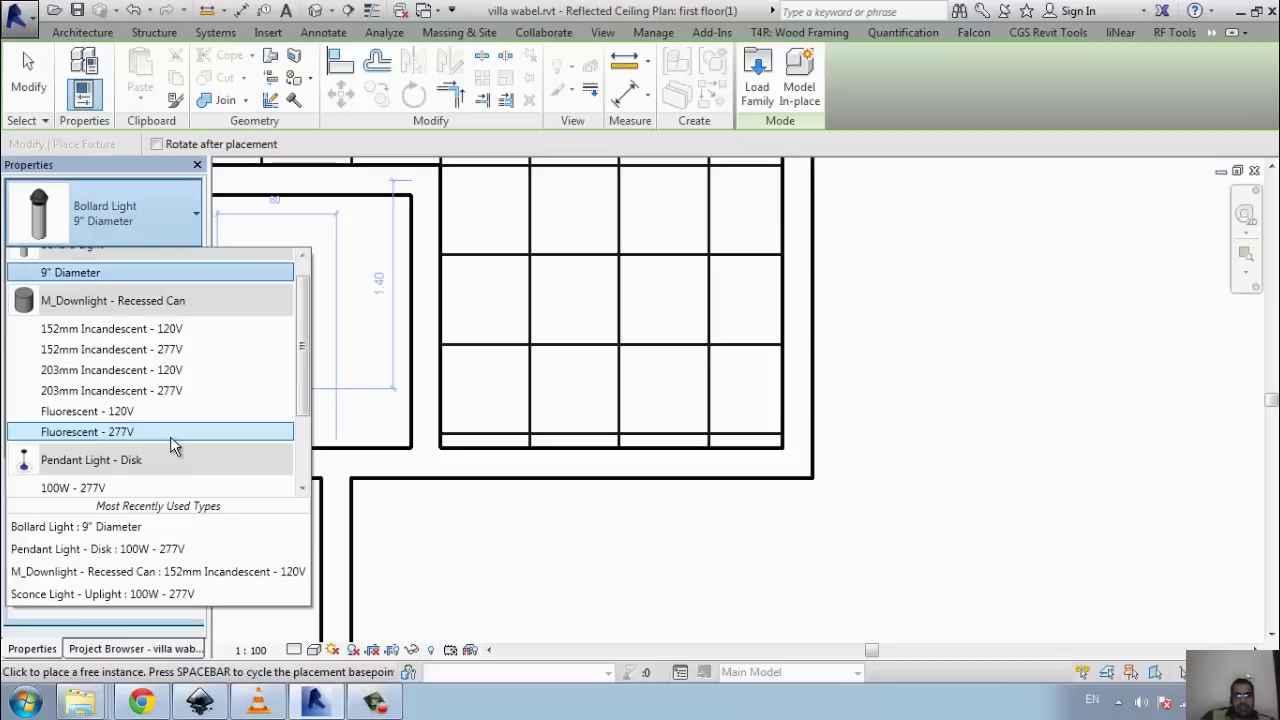
scroll(170, 436, "down", 2)
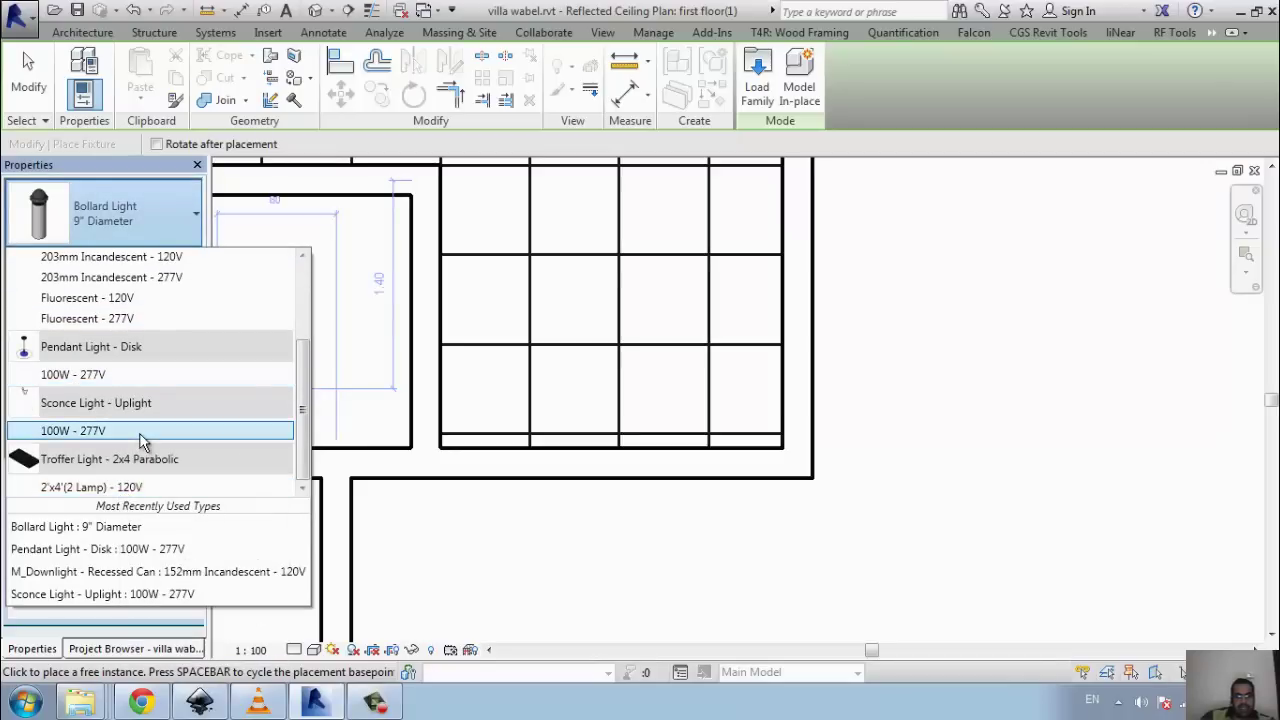
left_click(90, 430)
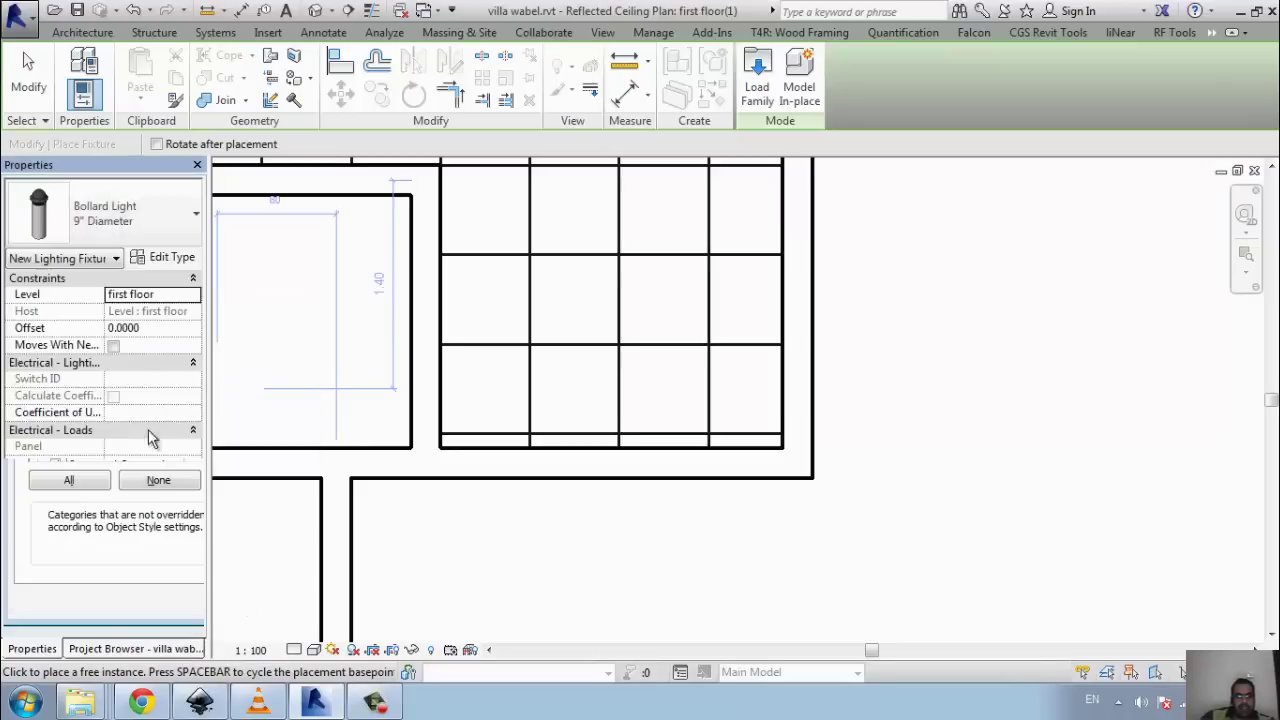
left_click(171, 207)
left_click(135, 487)
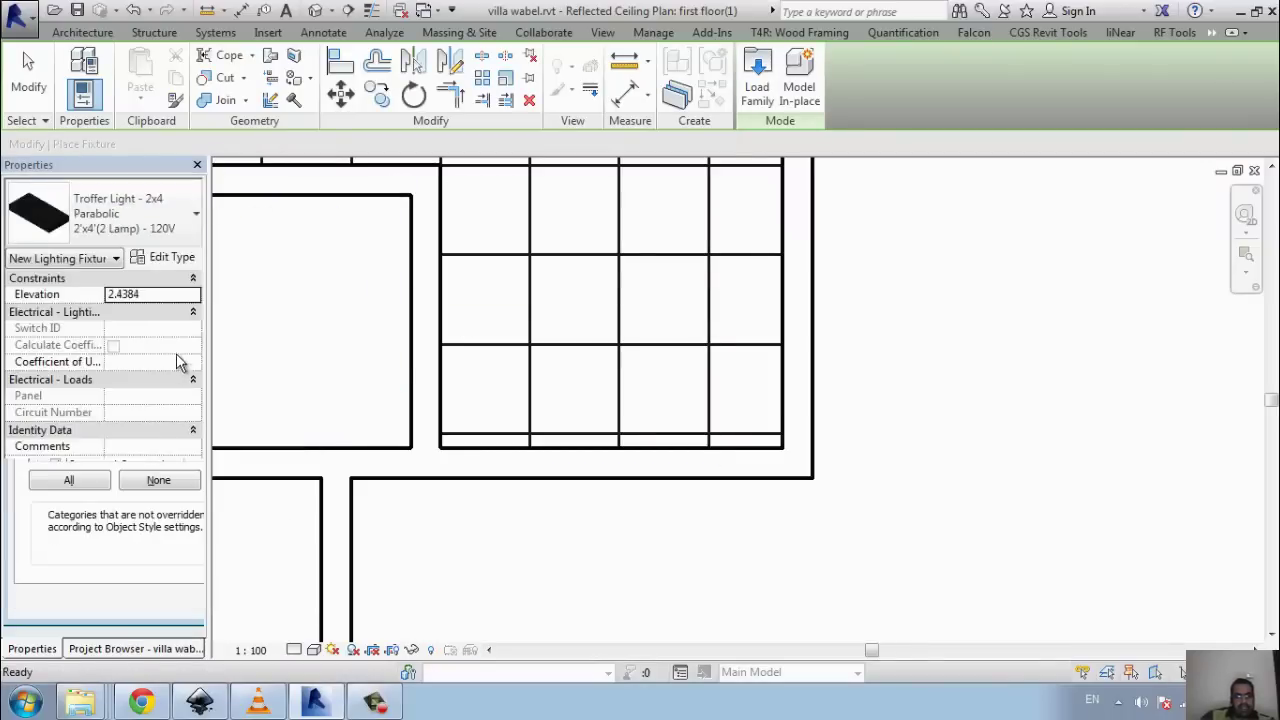
- Try the 152mm recessed downlight and Pendant Disk types, settling on Sconce Light - Uplight 100W - 277V
left_click(100, 215)
scroll(163, 374, "up", 2)
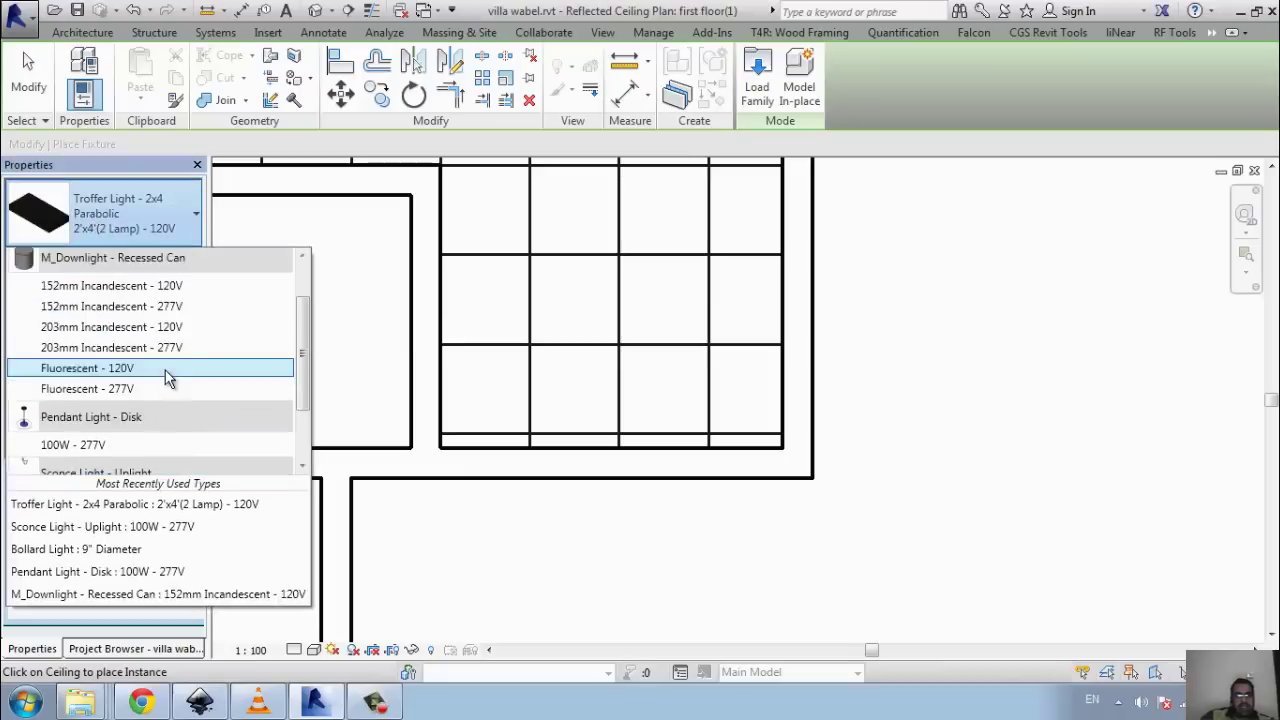
scroll(163, 374, "up", 1)
left_click(163, 372)
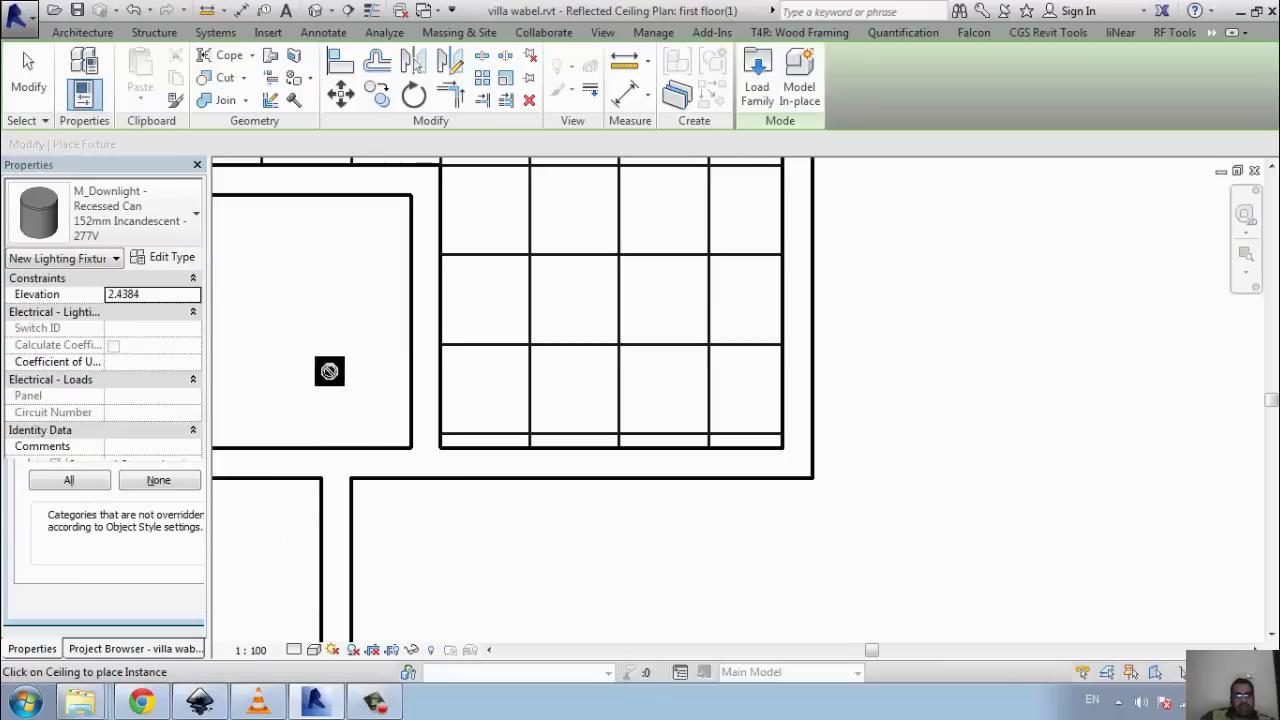
left_click(120, 212)
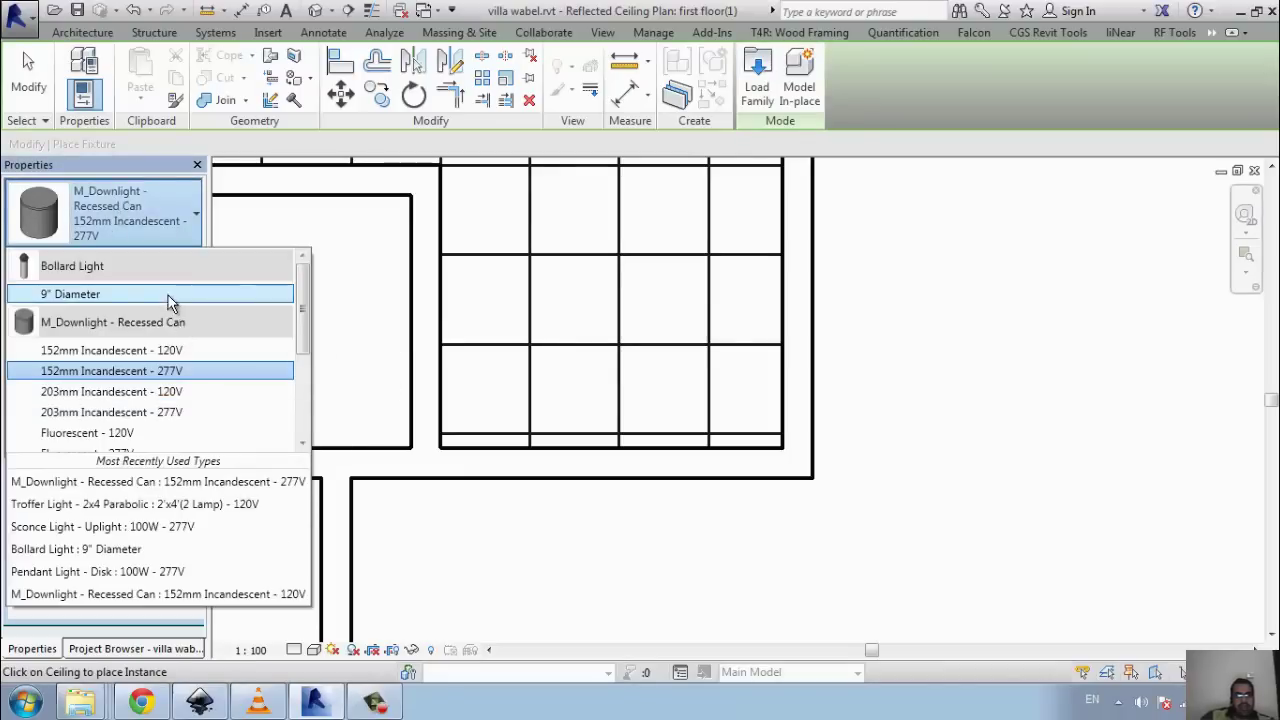
scroll(175, 340, "down", 2)
scroll(150, 428, "down", 1)
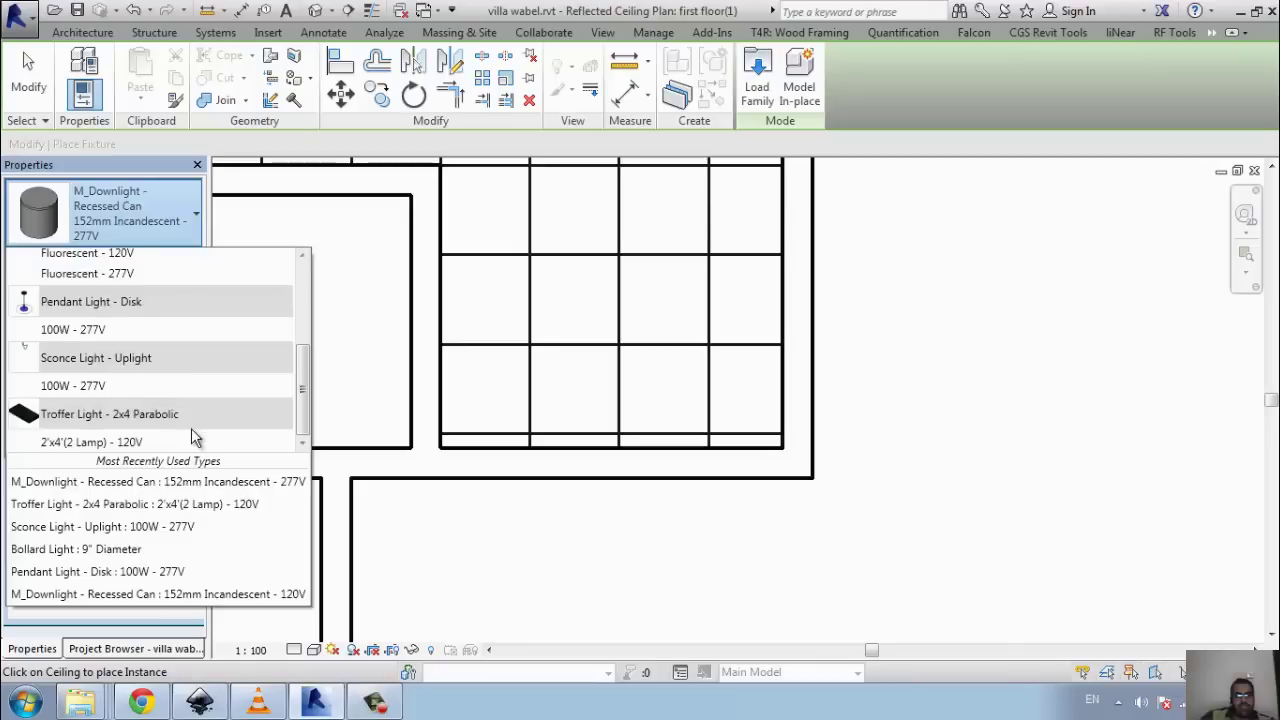
left_click(177, 327)
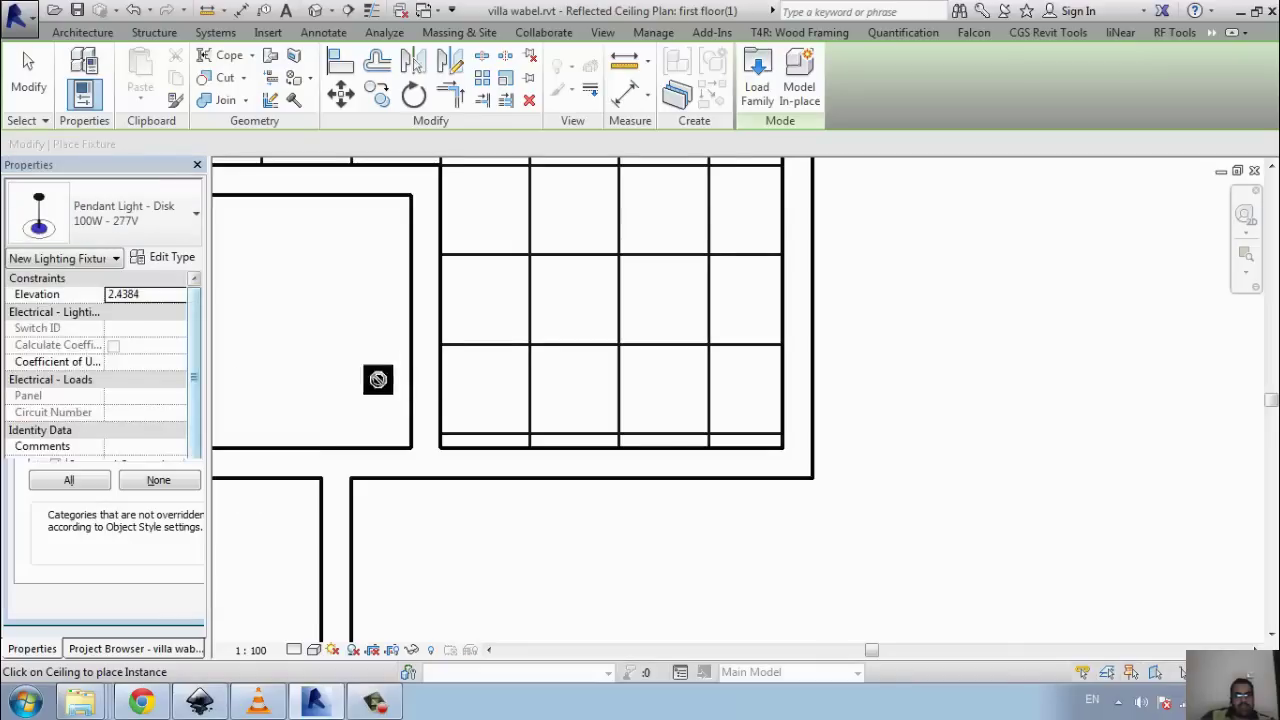
left_click(120, 212)
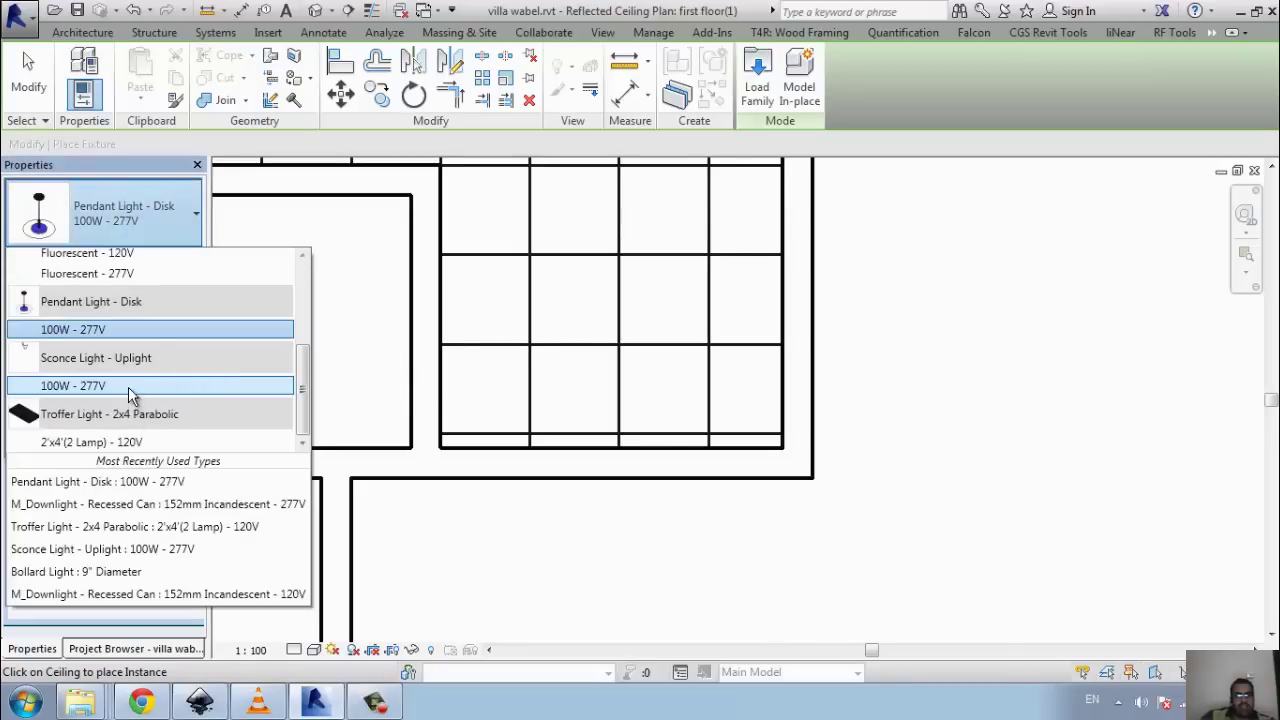
left_click(130, 388)
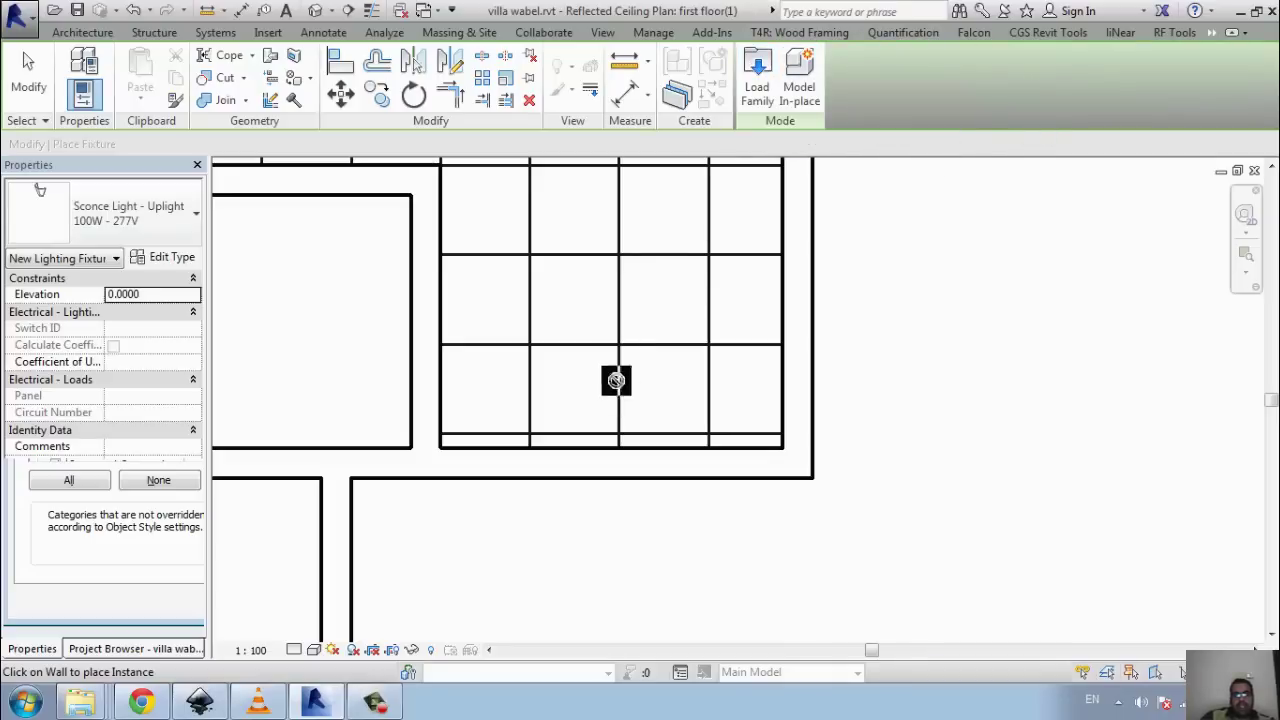
- Start Load Family and browse D:\family\families into the Lighting Devices folder
left_click(757, 87)
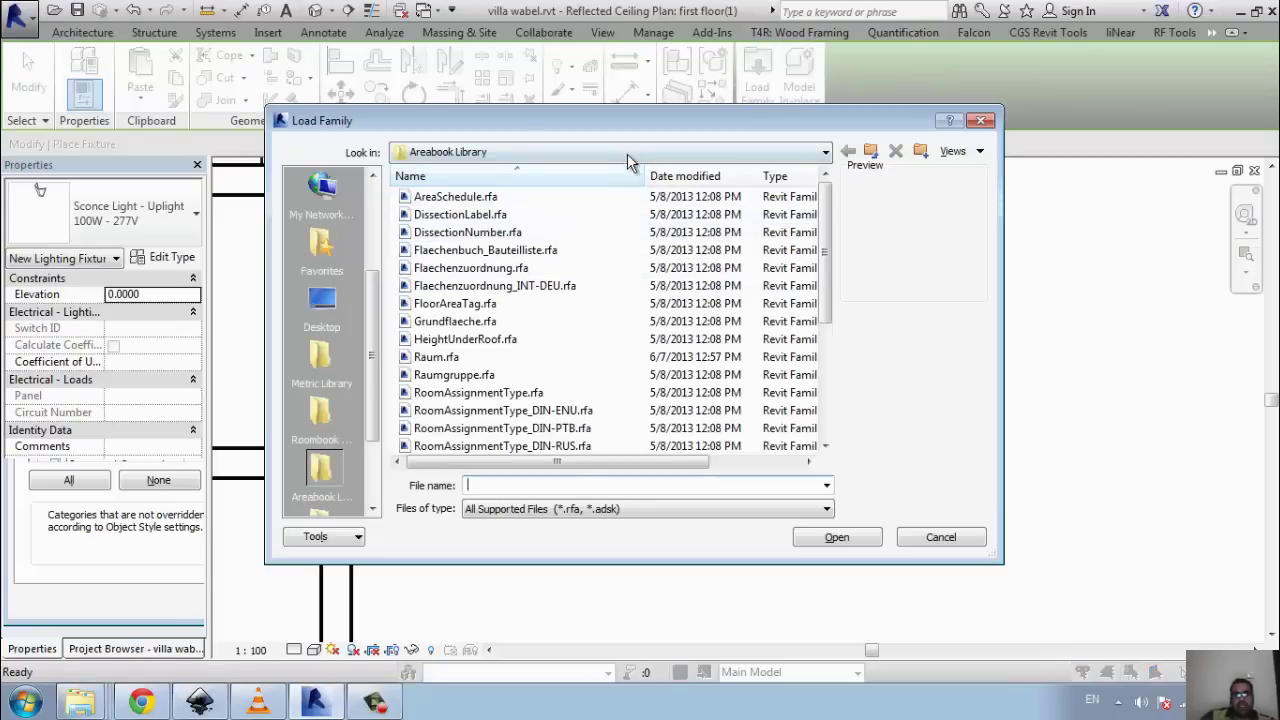
left_click(627, 153)
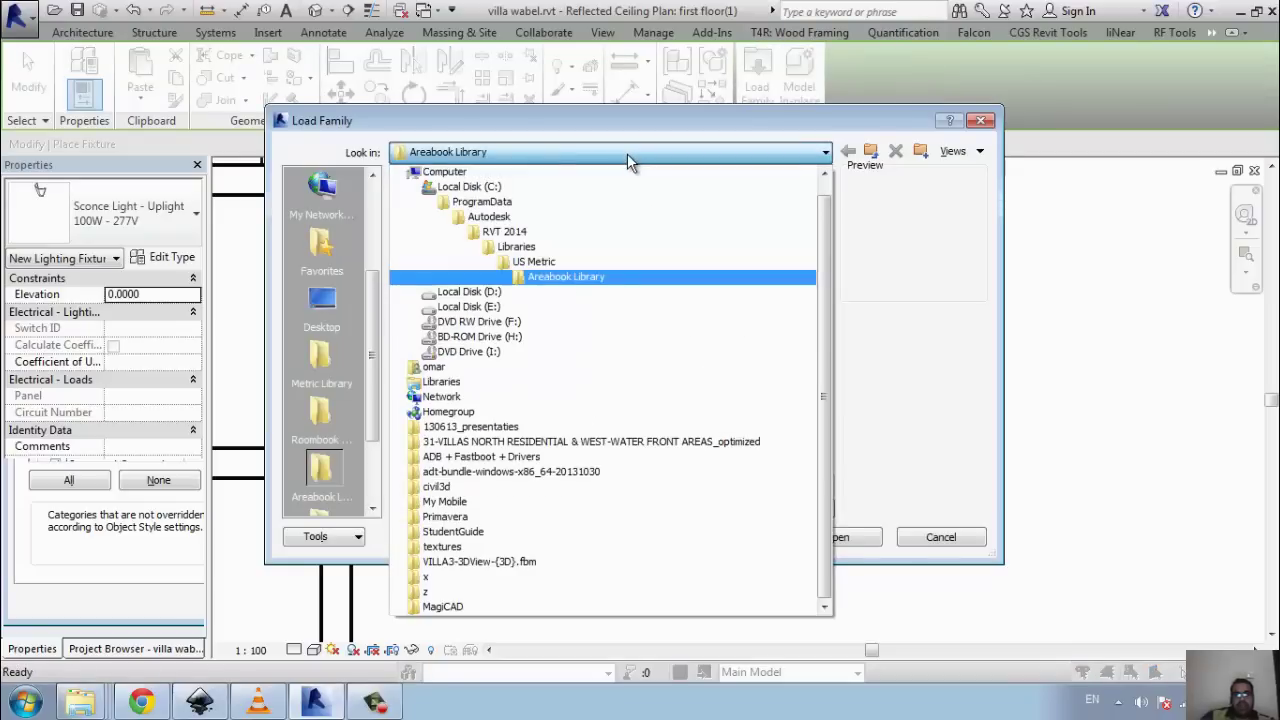
left_click(544, 290)
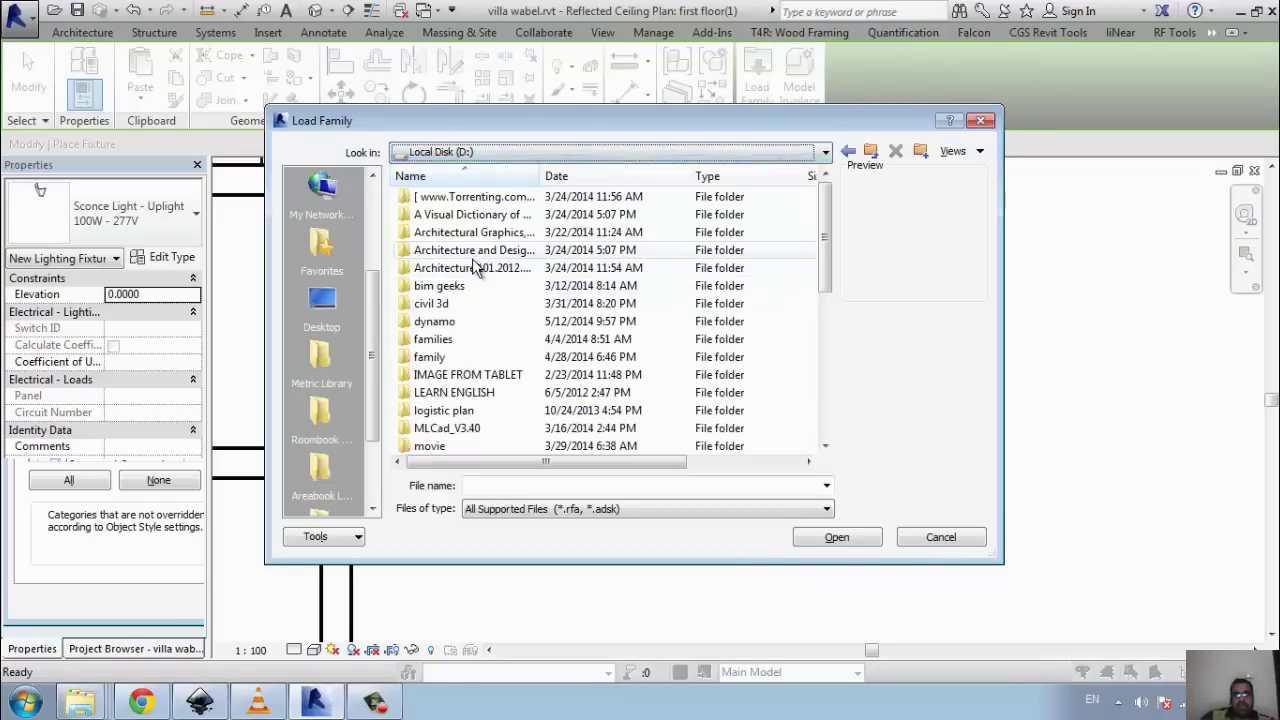
double_click(485, 341)
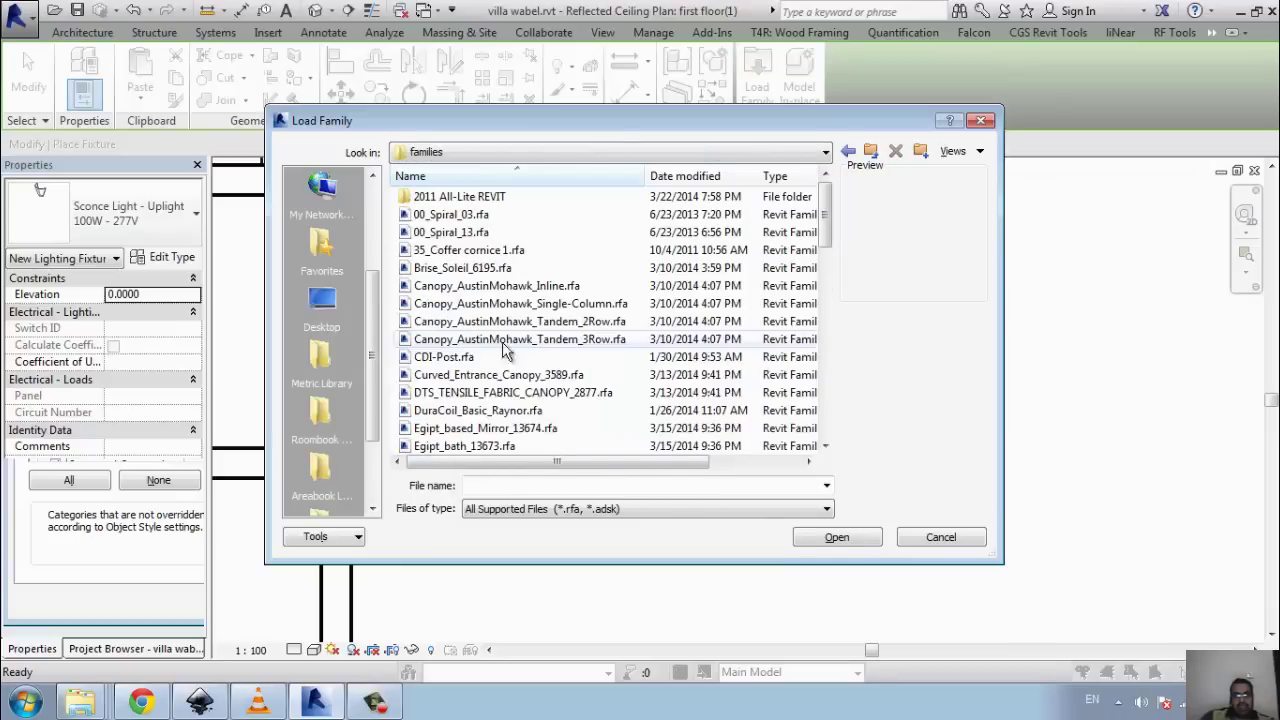
left_click(870, 151)
left_click(541, 309)
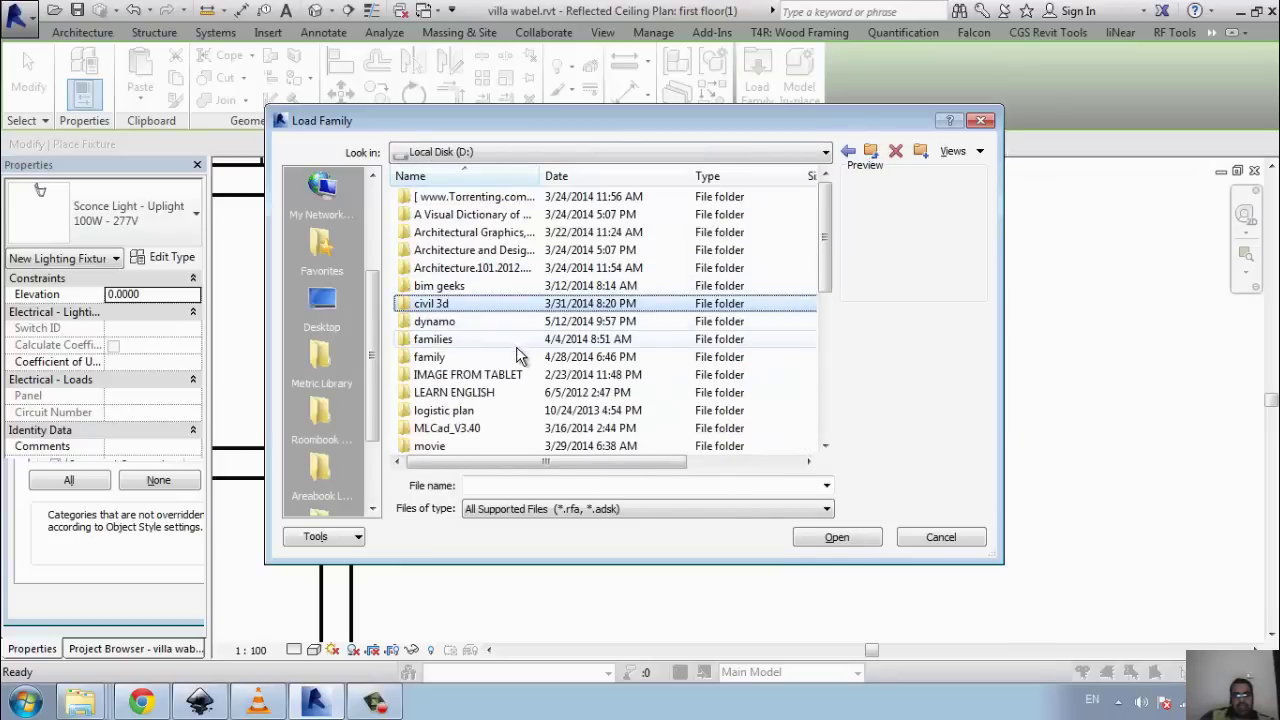
double_click(516, 356)
double_click(486, 197)
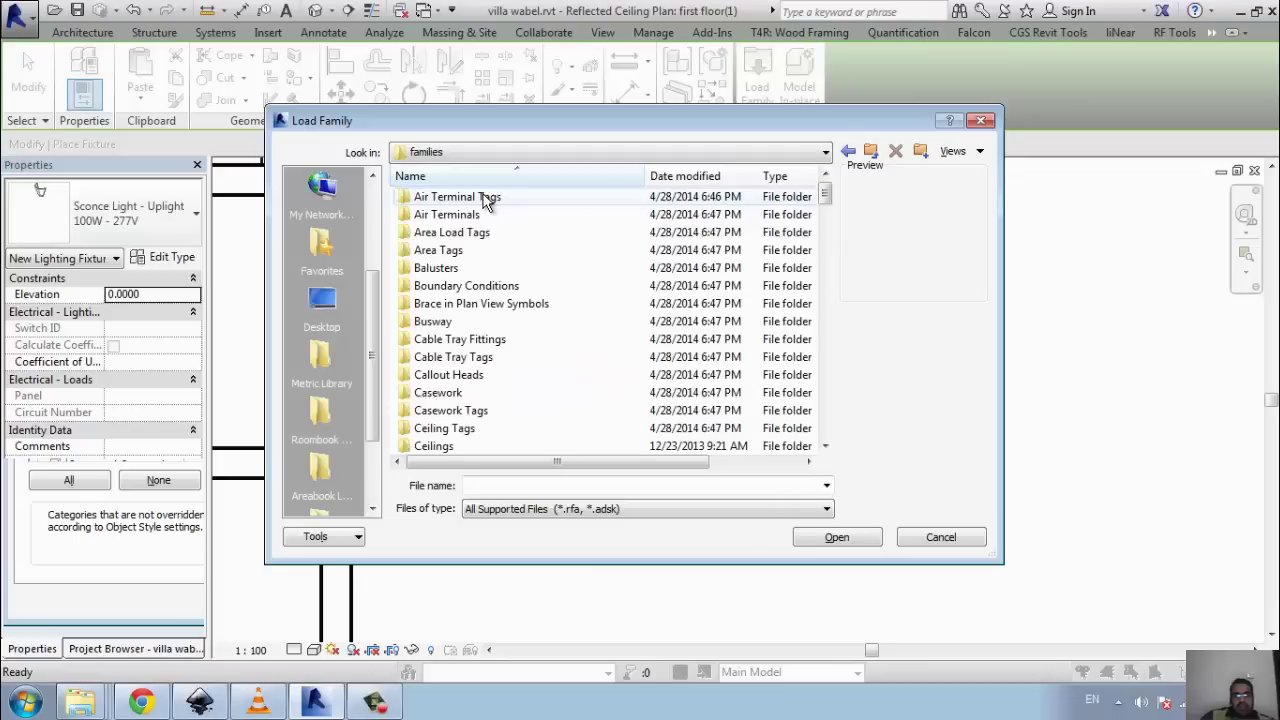
scroll(484, 200, "down", 15)
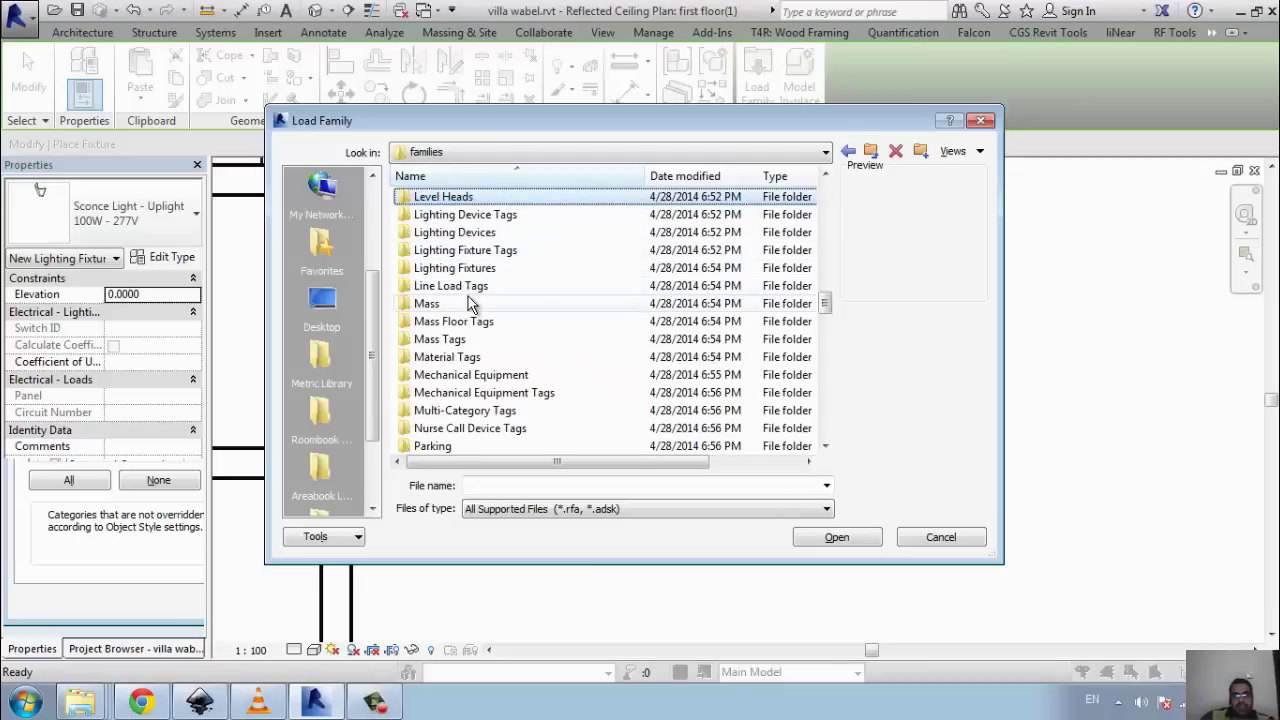
key("Down")
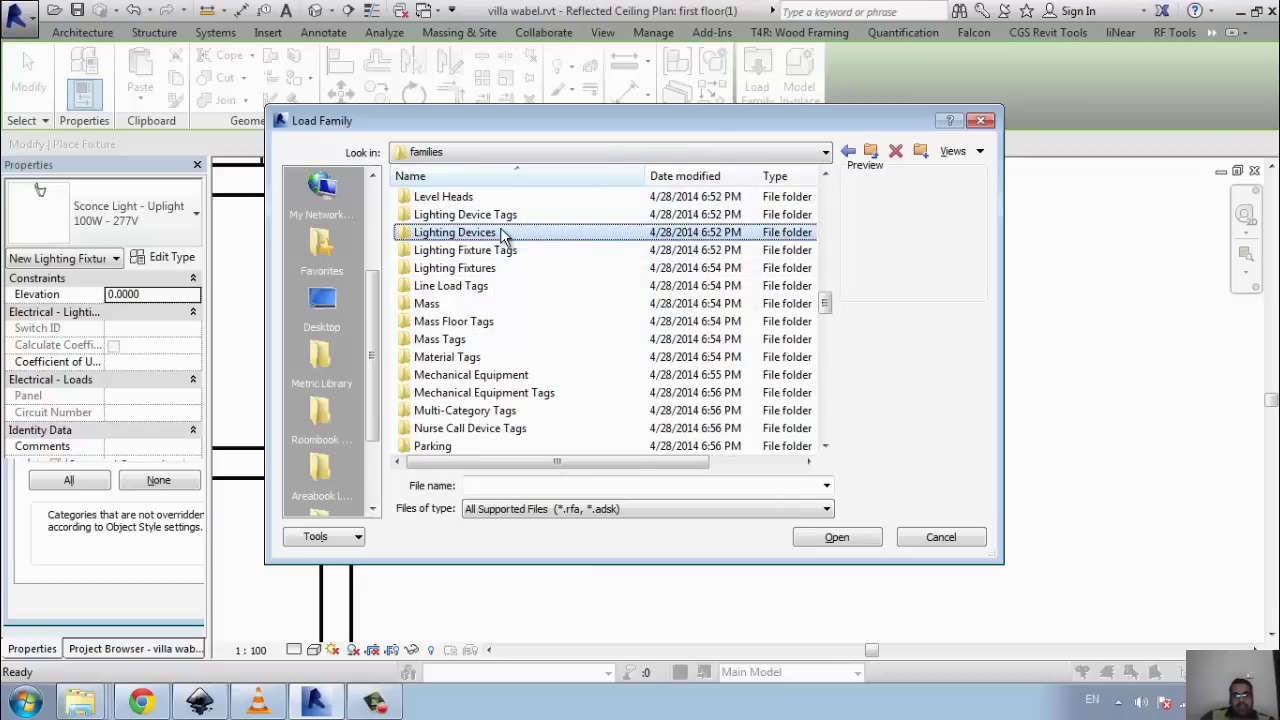
double_click(500, 232)
- Preview the occupancy sensor, LED_100_TE_120_nested, Balanced Power Connector and Lighting Switches families
left_click(485, 252)
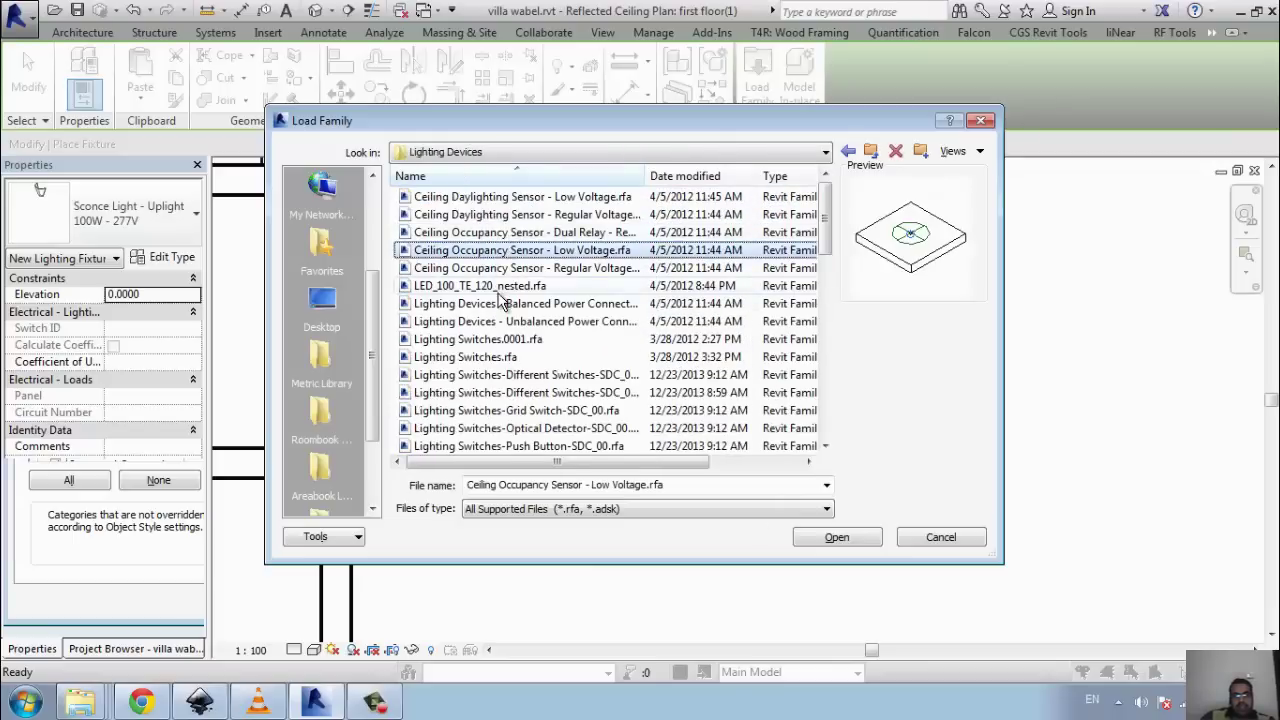
left_click(505, 285)
left_click(510, 268)
left_click(510, 255)
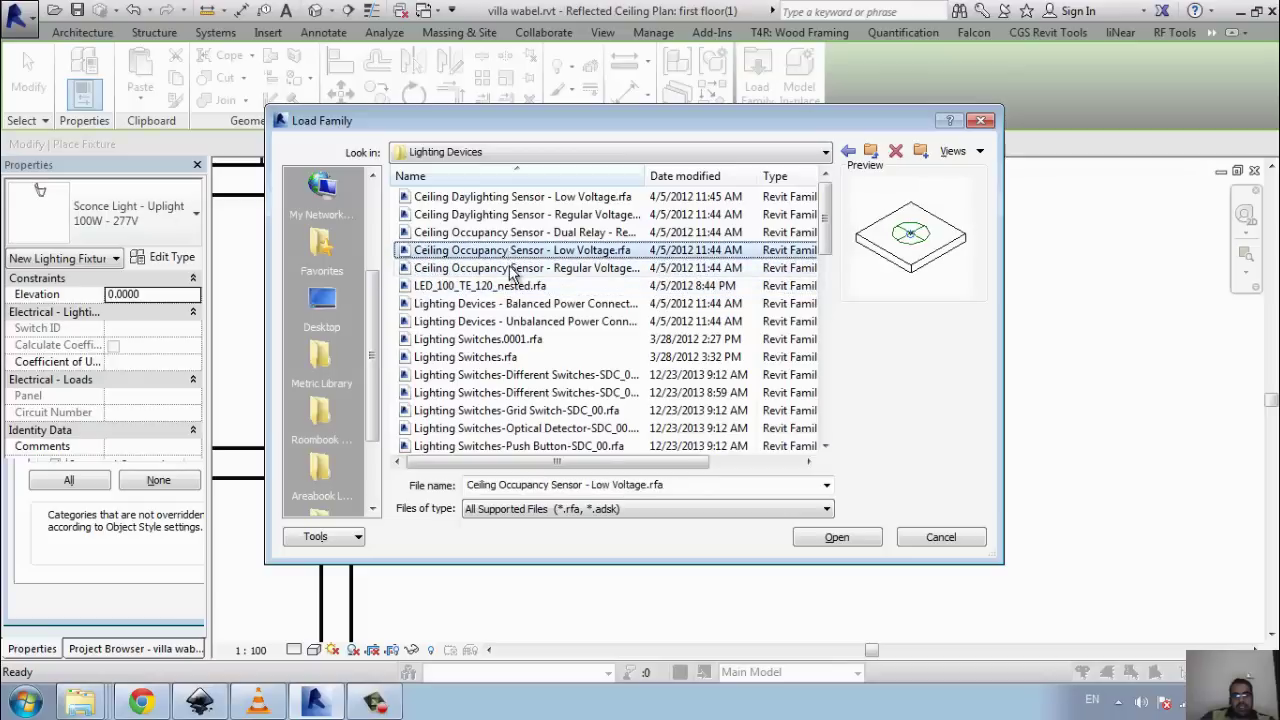
left_click(510, 269)
left_click(532, 287)
left_click(533, 305)
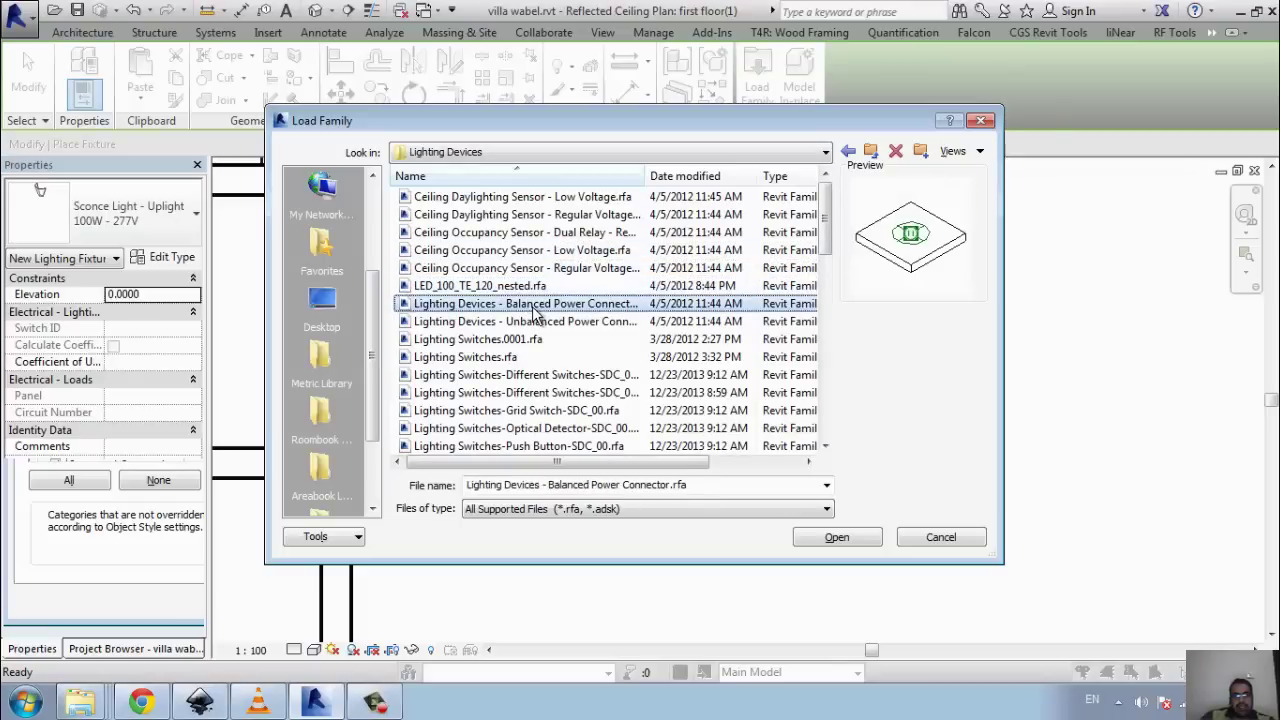
left_click(560, 358)
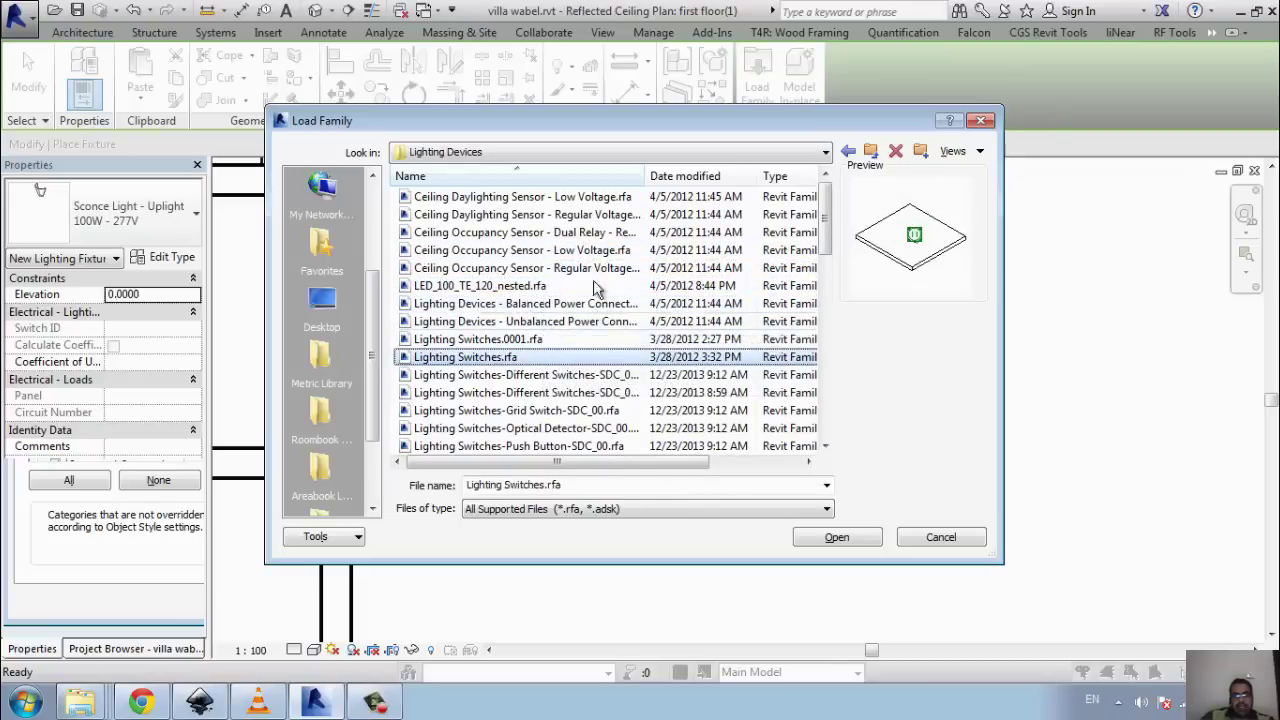
- Load 3In. Housing Platforms_Cooper_Iris_P3120.rfa from the Lighting Fixtures folder
left_click(870, 151)
scroll(625, 303, "down", 12)
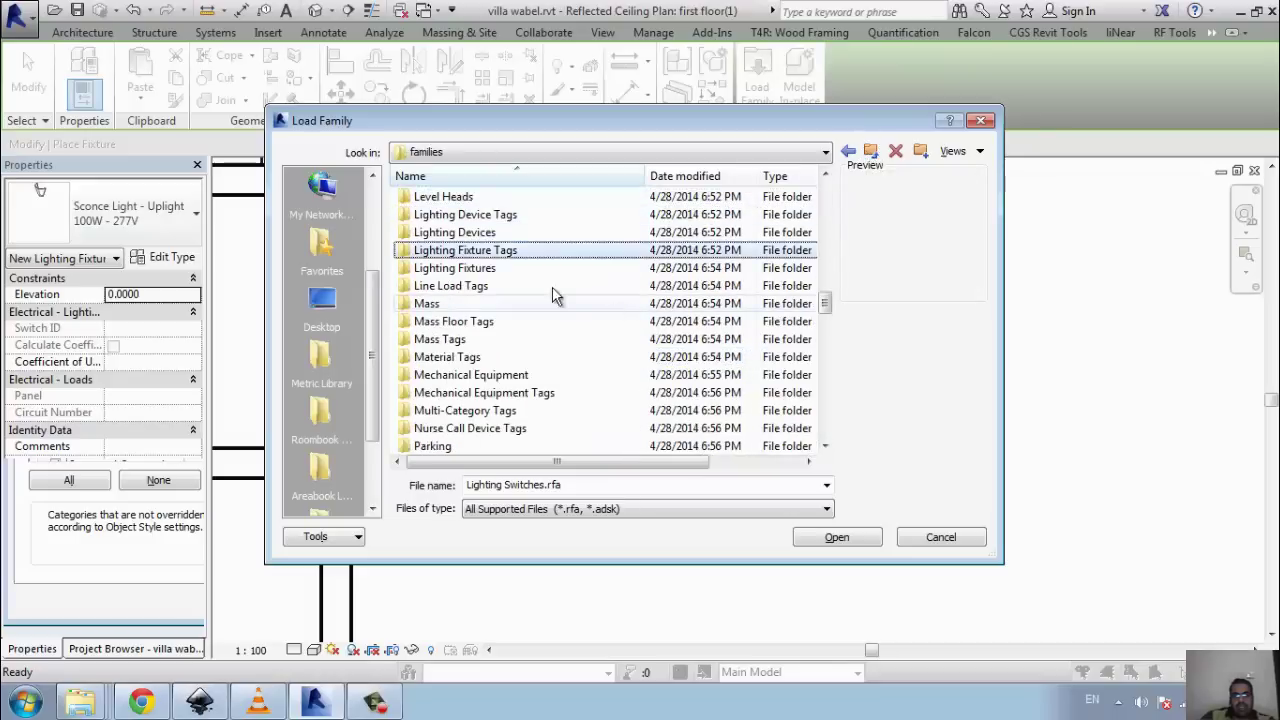
double_click(511, 270)
left_click(498, 268)
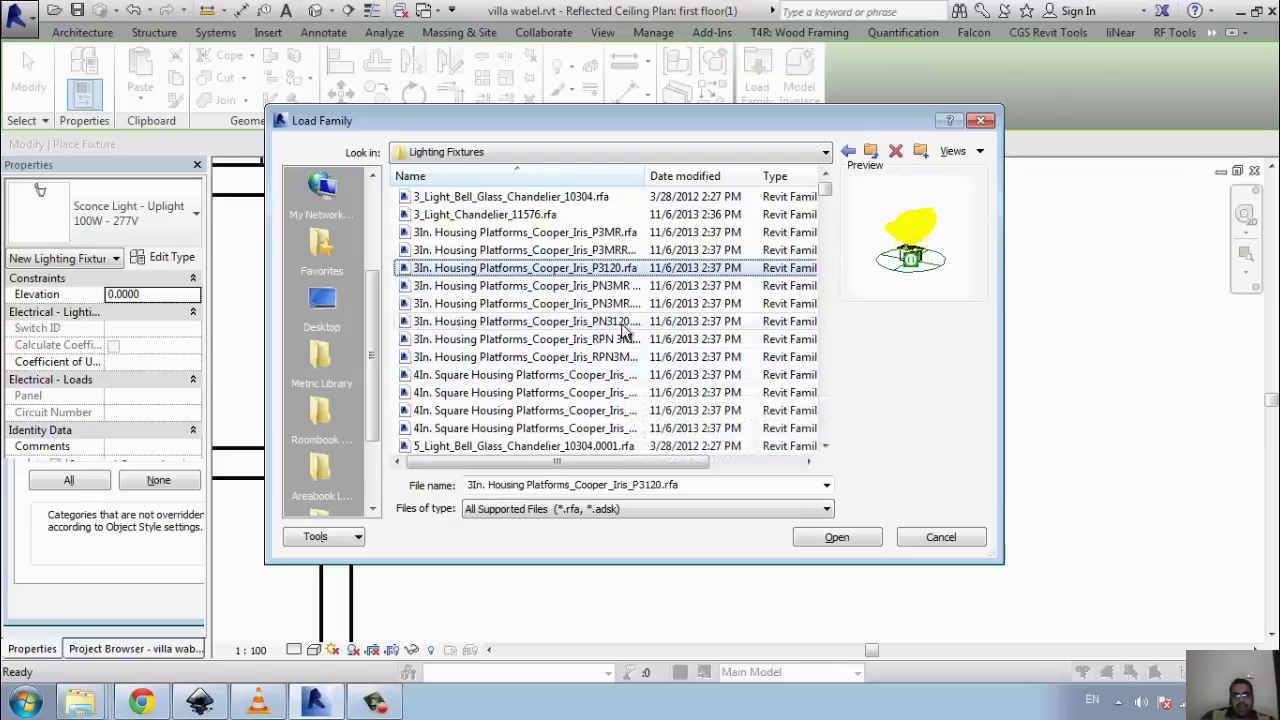
left_click(822, 532)
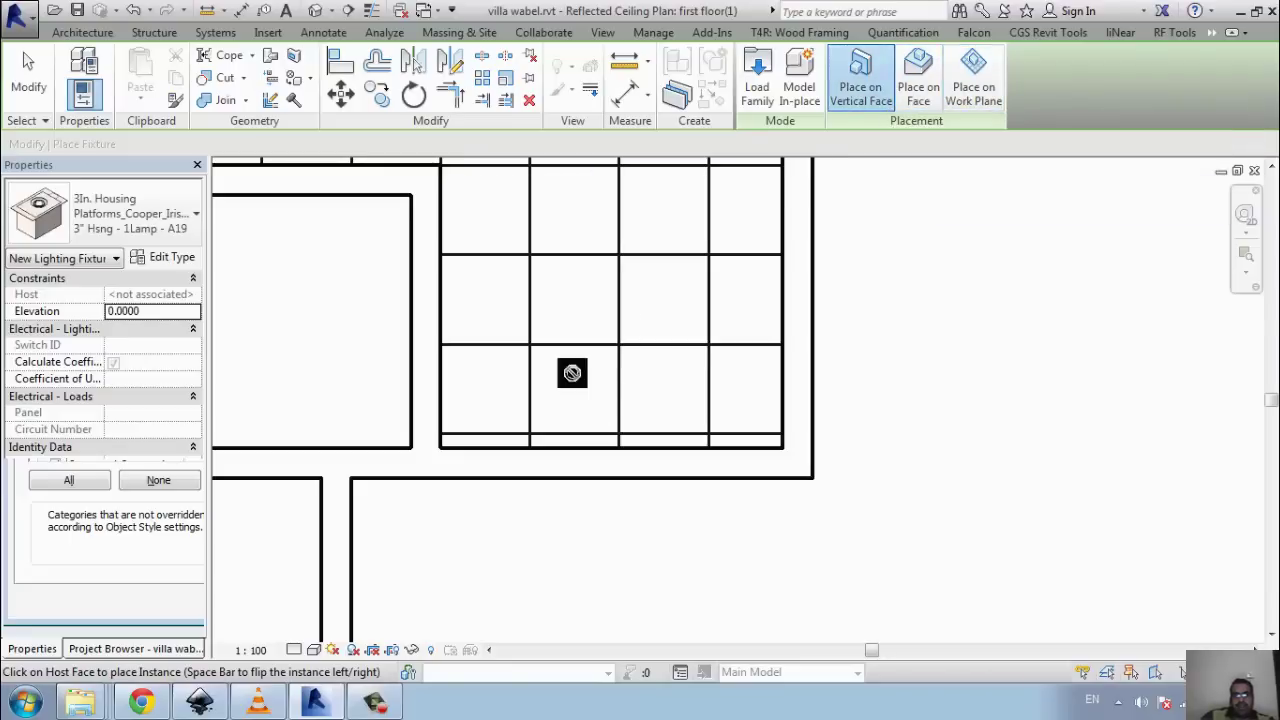
- Place one 3" Hsng - 1Lamp - A19 downlight on the grid ceiling face, then start the Section tool
middle_click_drag(572, 373, 646, 354)
left_click(918, 80)
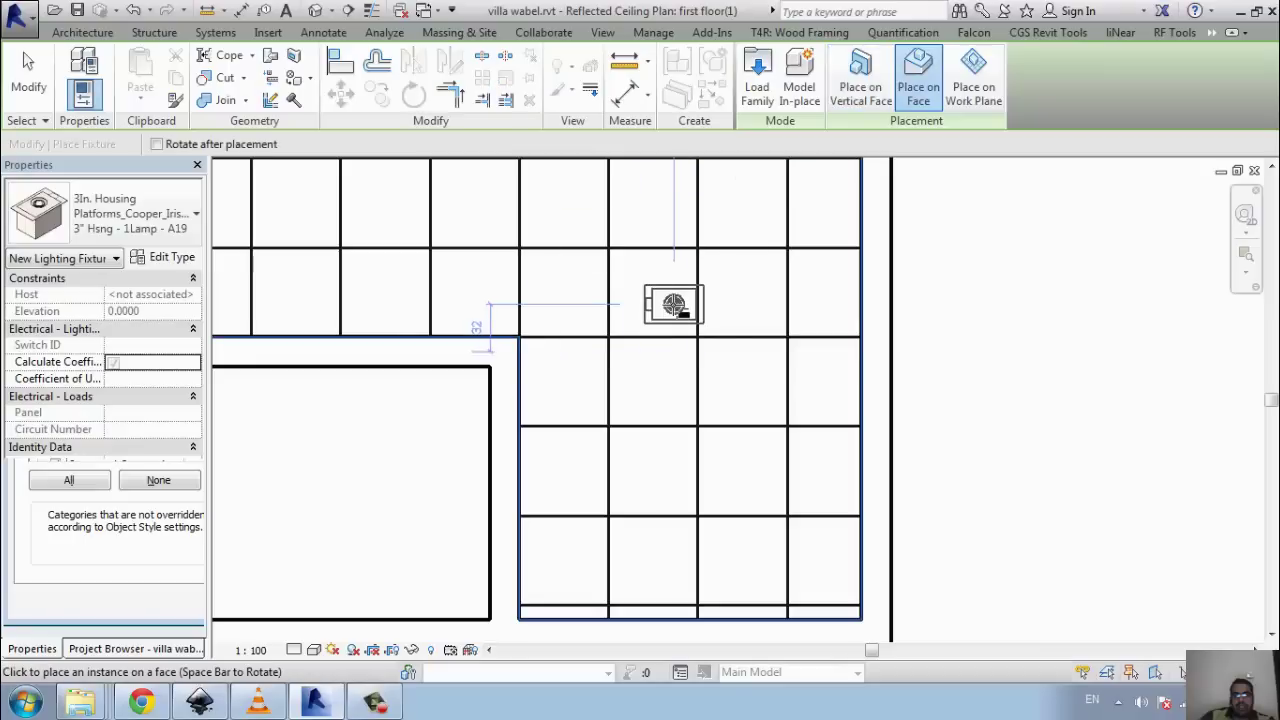
mouse_move(543, 251)
middle_mouse_down()
mouse_move(686, 357)
mouse_move(760, 333)
middle_mouse_up()
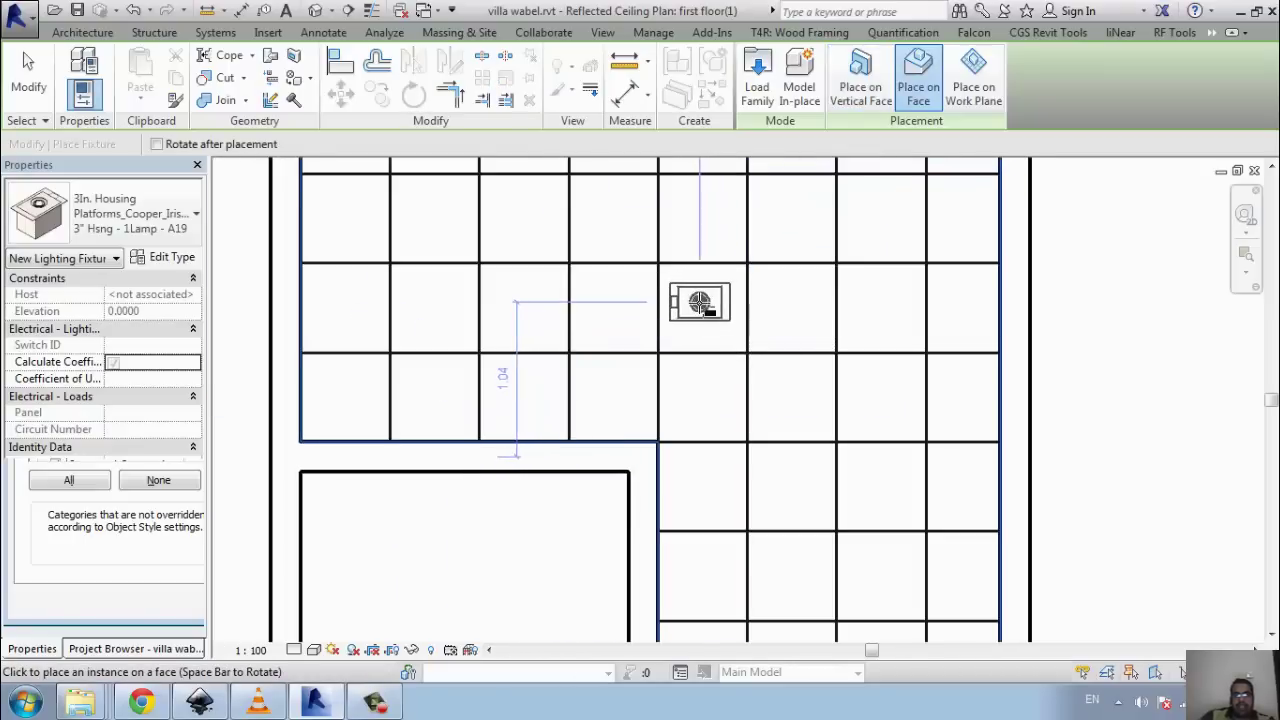
left_click(705, 304)
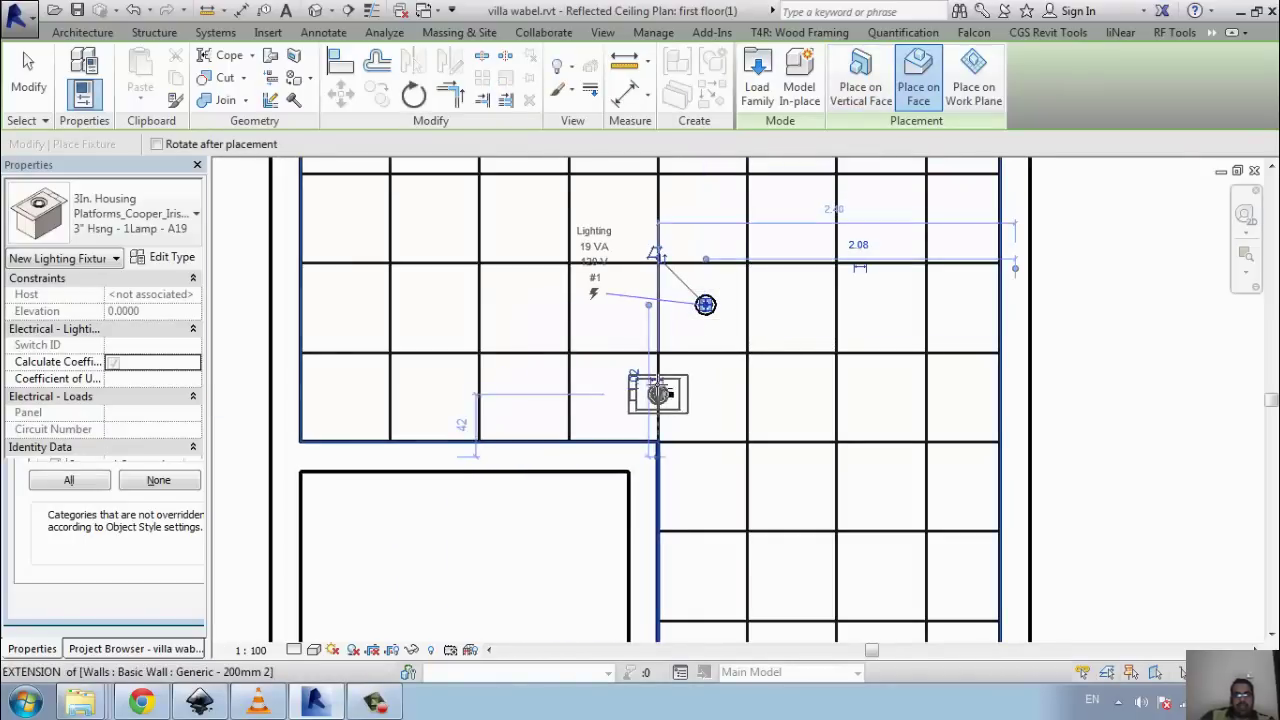
scroll(657, 393, "down", 2)
scroll(651, 371, "down", 2)
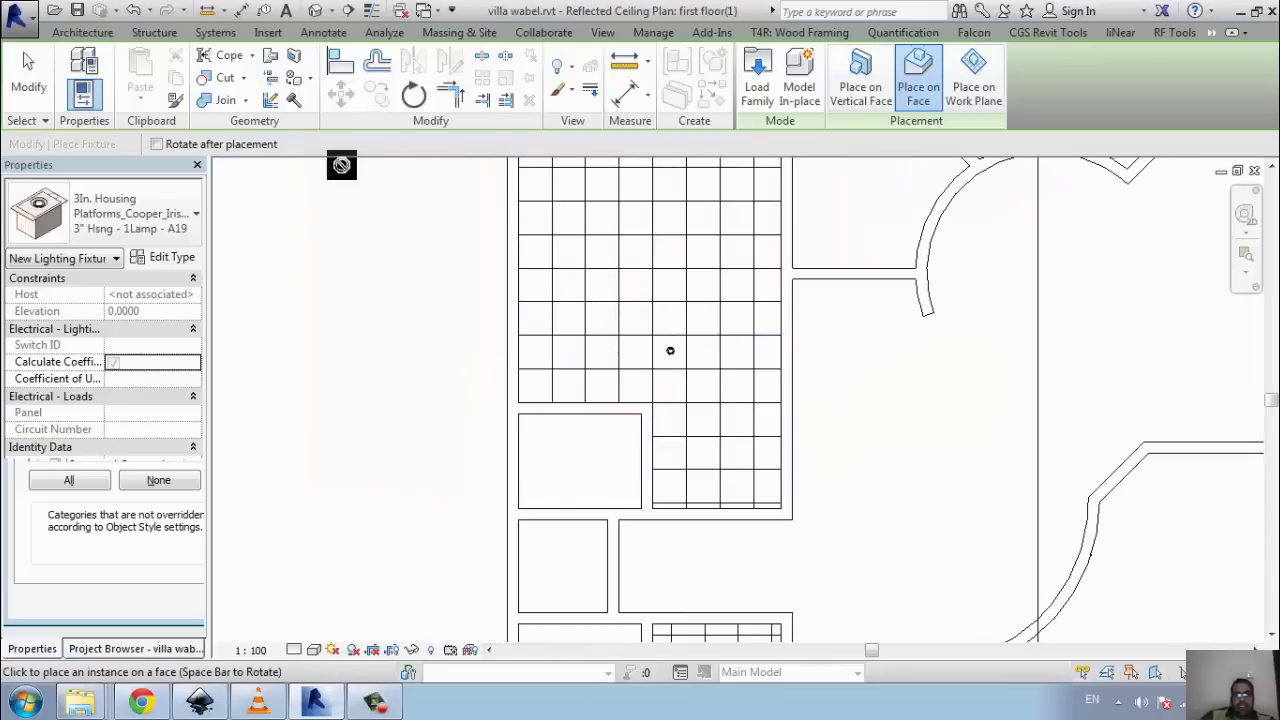
key("Escape")
key("Escape")
left_click(347, 10)
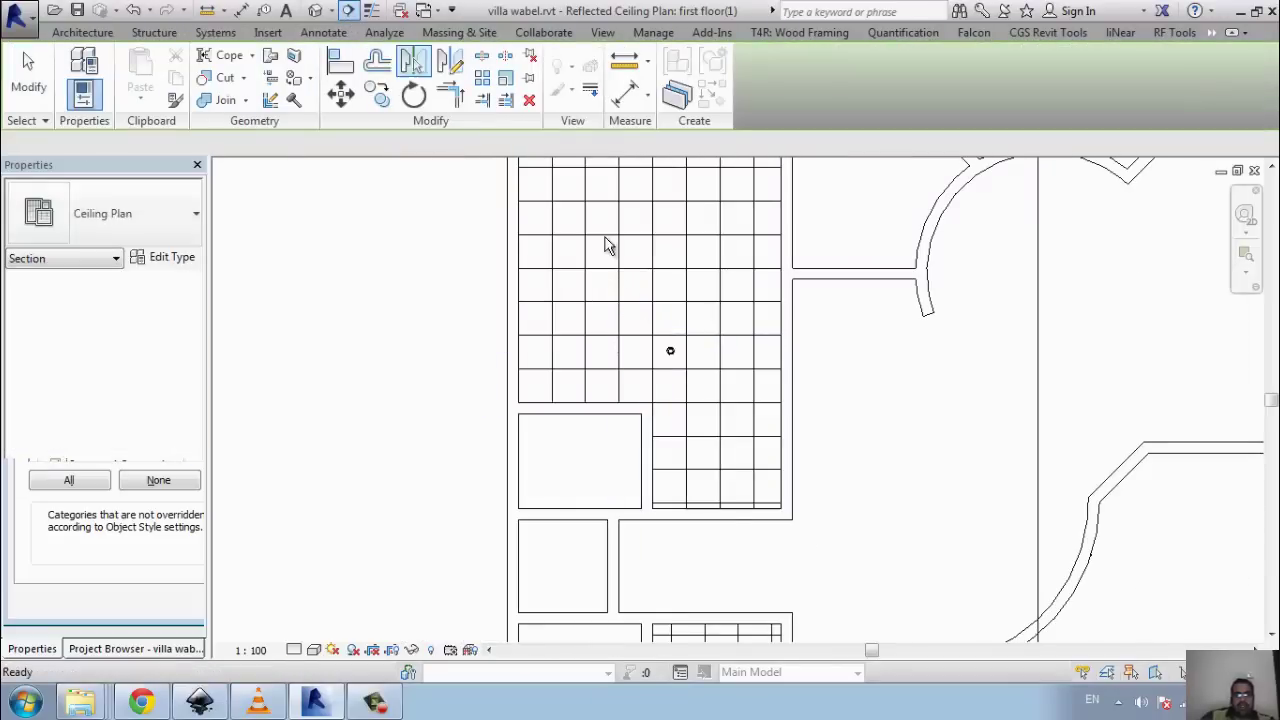
- Draw Section 2 horizontally across the downlight and open the section view
left_click(449, 367)
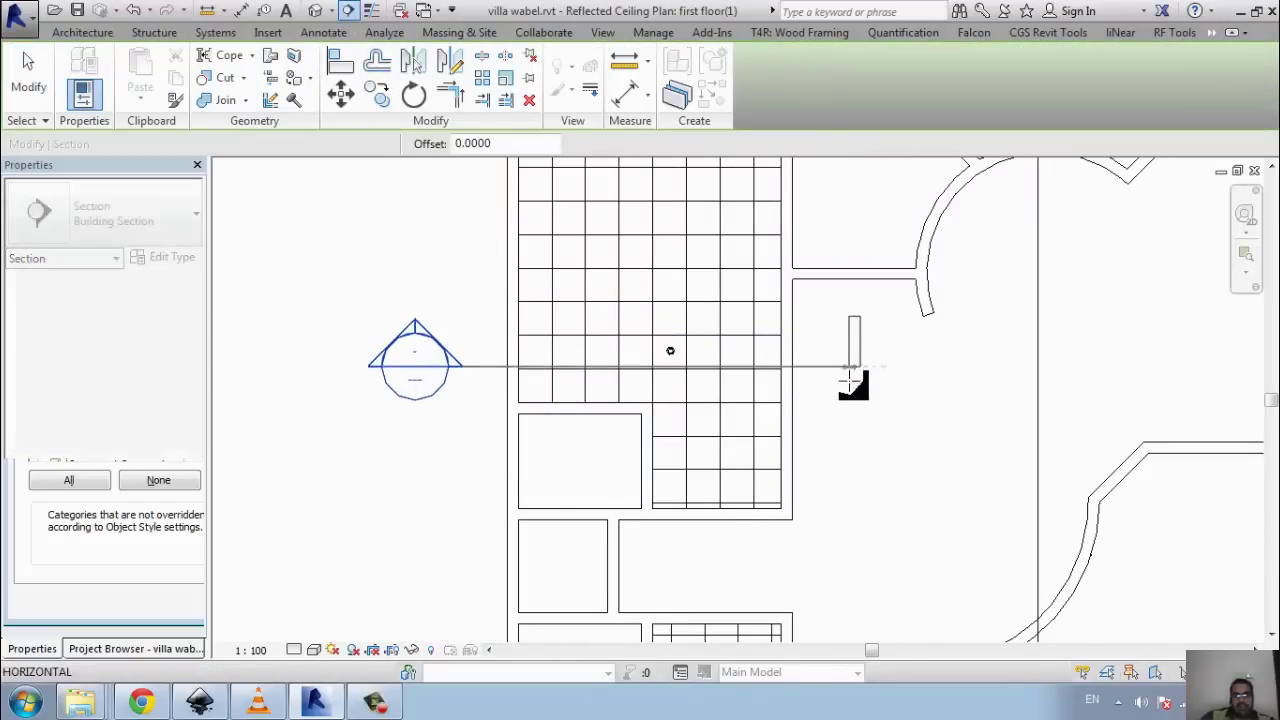
left_click(866, 370)
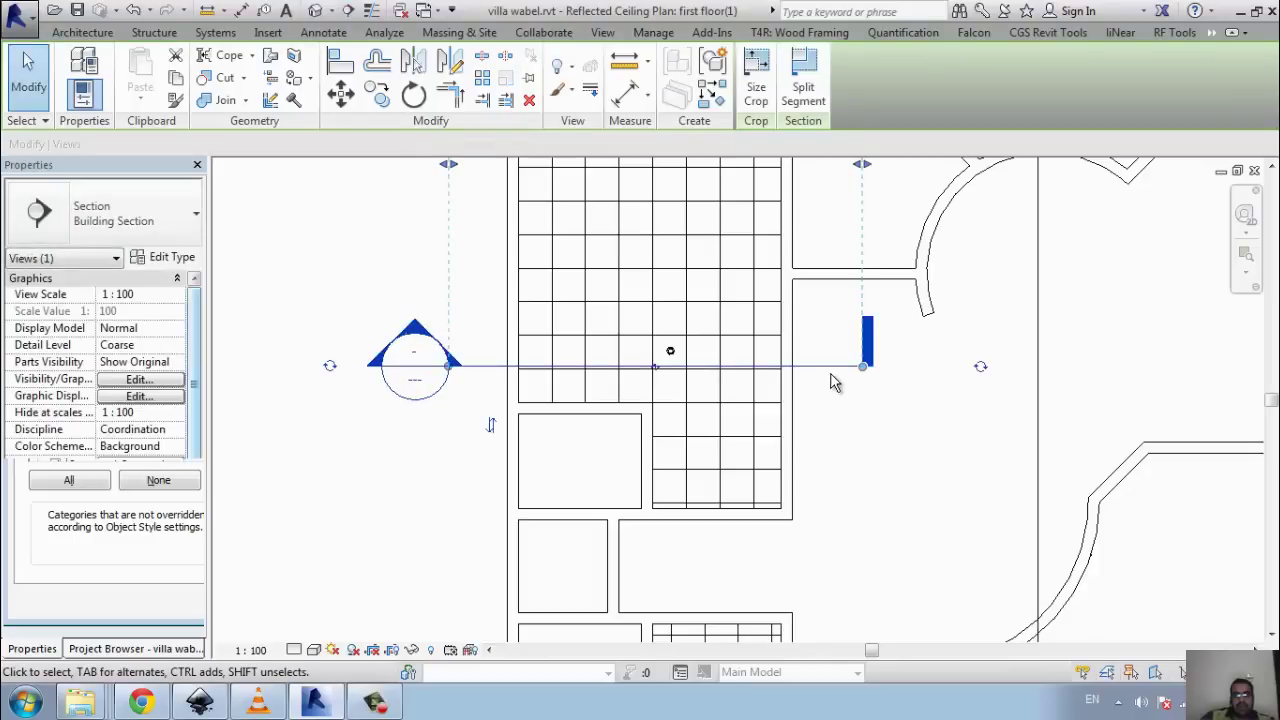
right_click(842, 368)
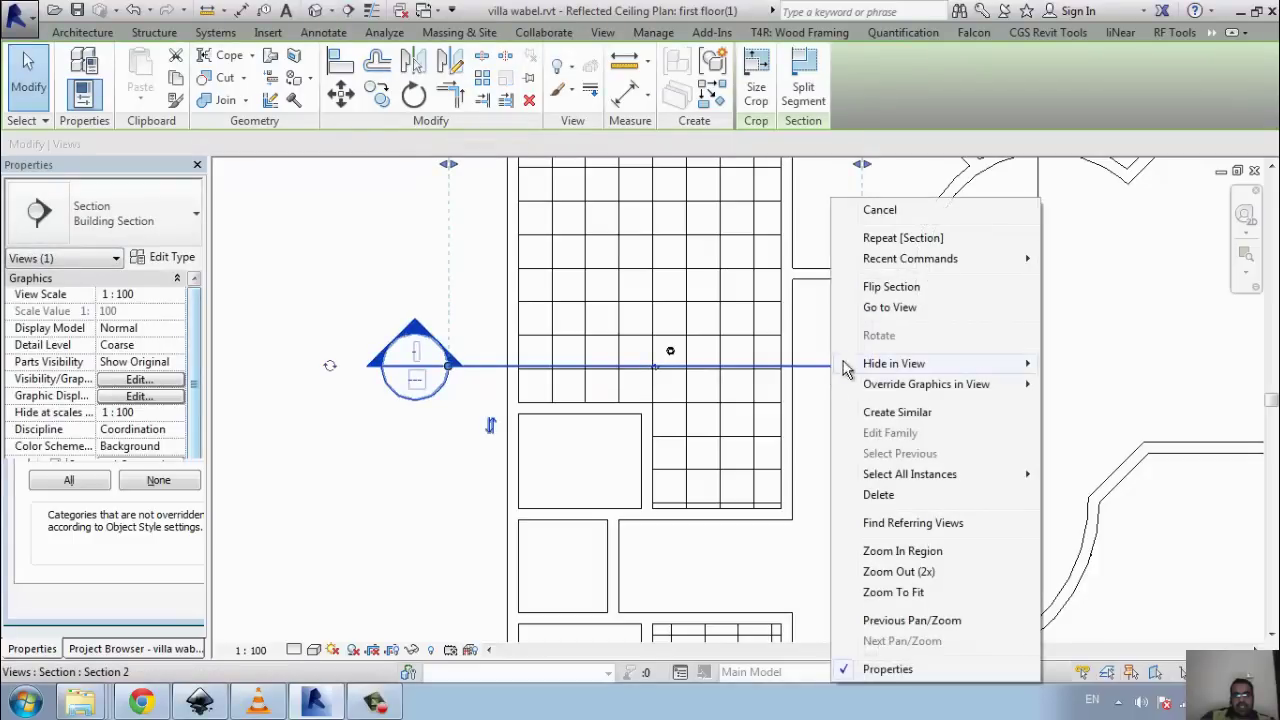
left_click(903, 312)
- Zoom onto the downlight in the ceiling, then switch back to the first floor(1) ceiling plan
scroll(733, 374, "up", 3)
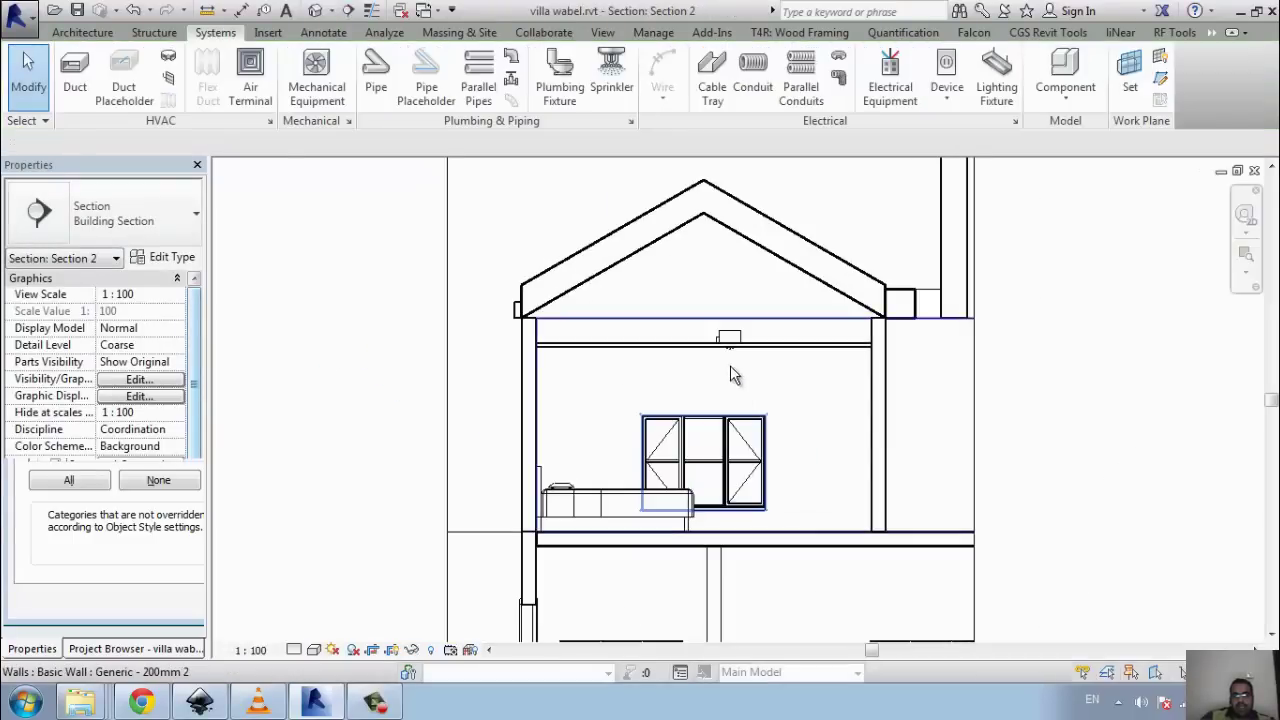
scroll(730, 372, "up", 5)
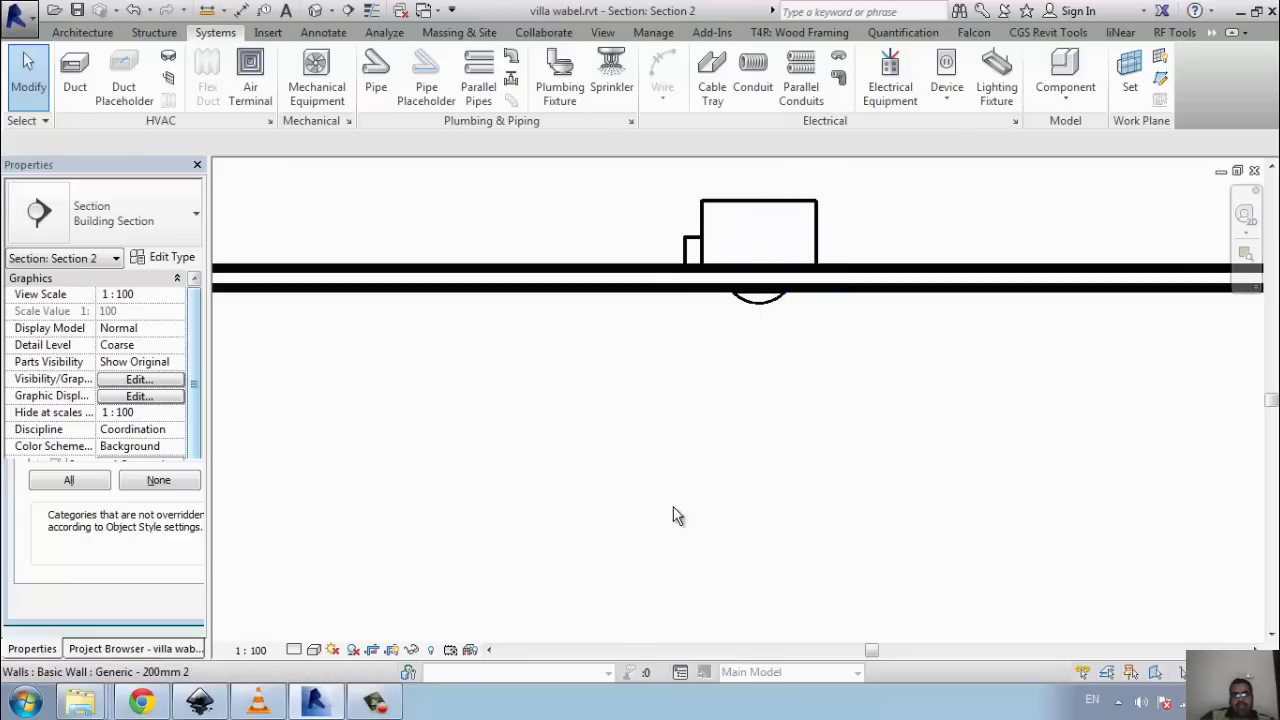
key("ctrl+Tab")
- Open the first floor plan and pan to bring the bedroom into view
left_click(97, 650)
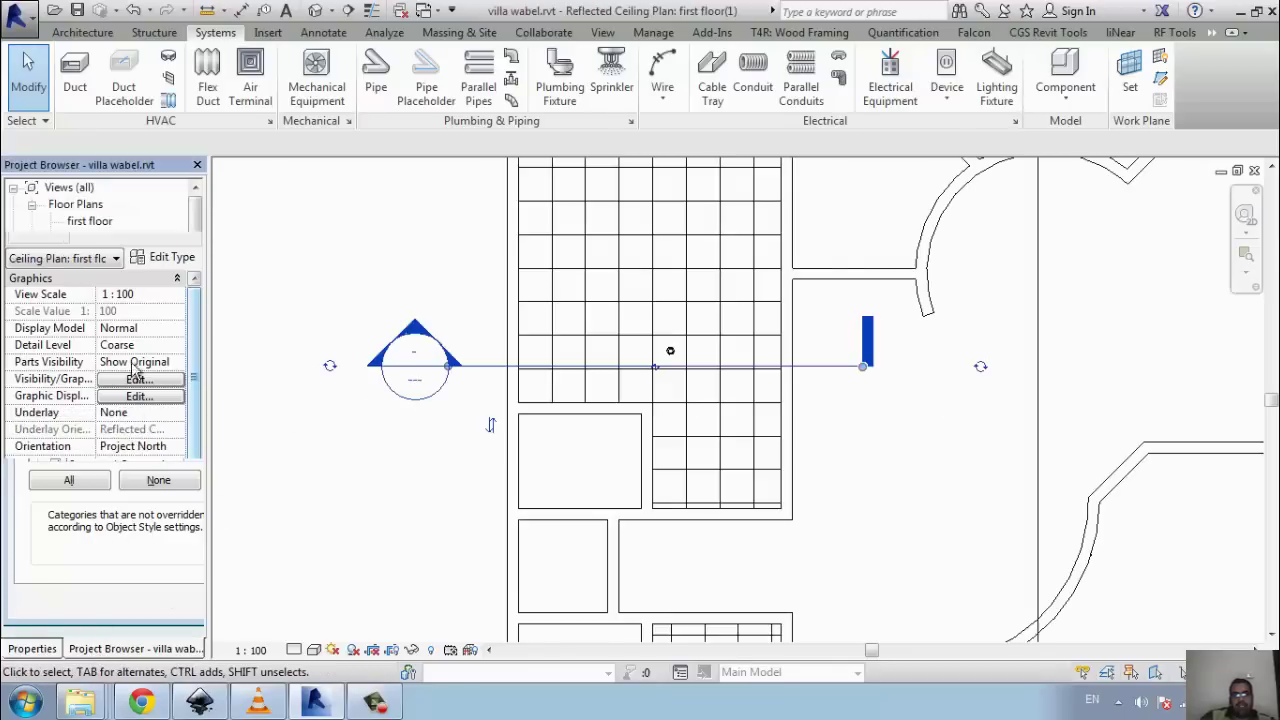
double_click(97, 223)
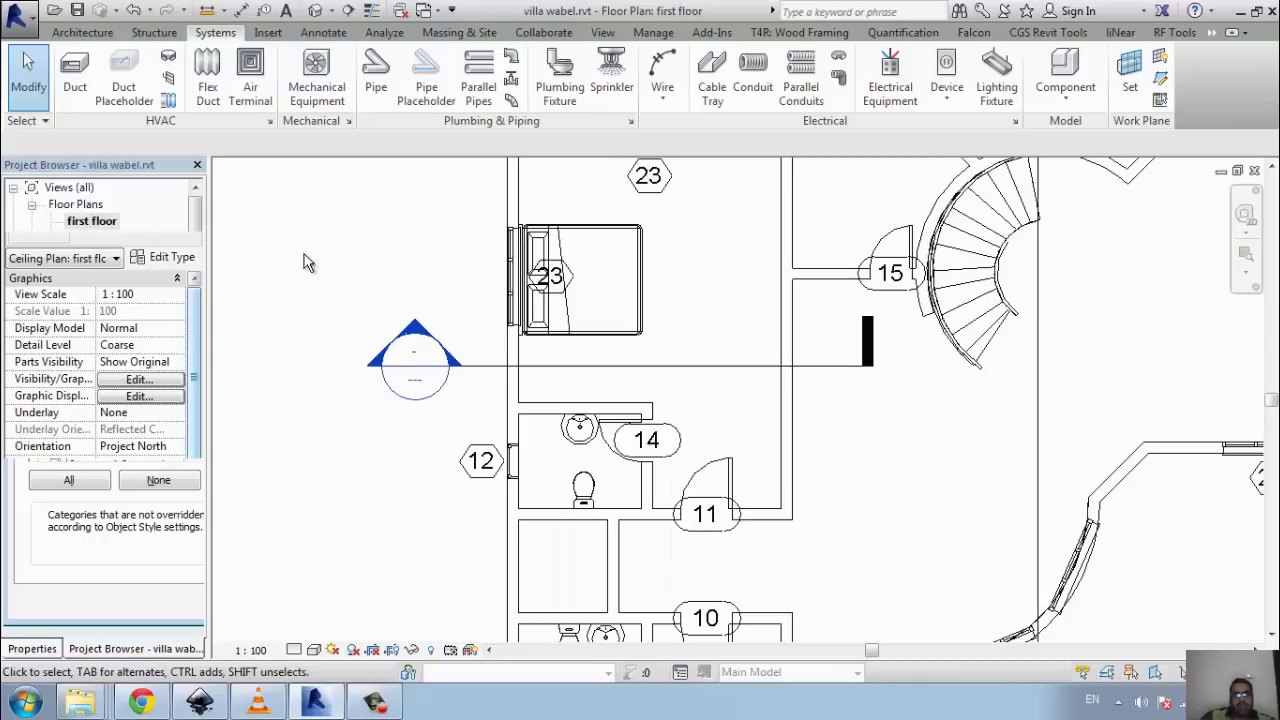
middle_click_drag(708, 314, 615, 383)
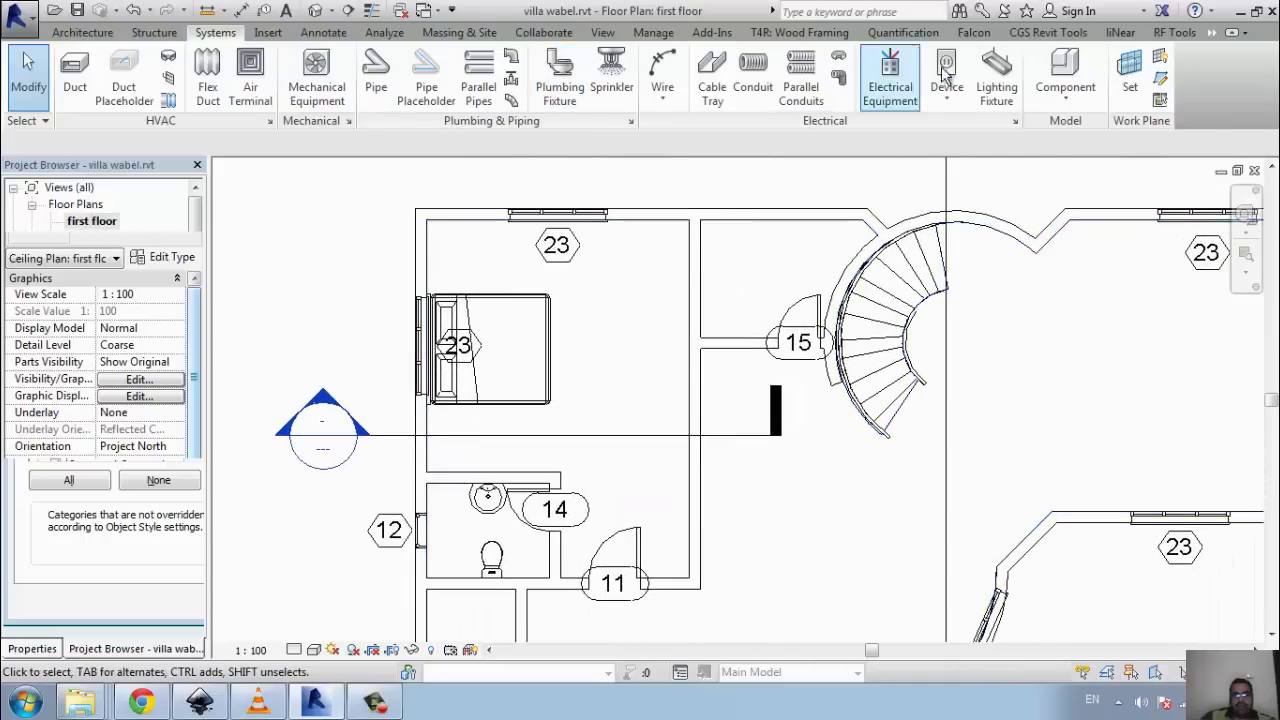
- Place a lighting fixture on a face, then select the Section 2 line
left_click(992, 68)
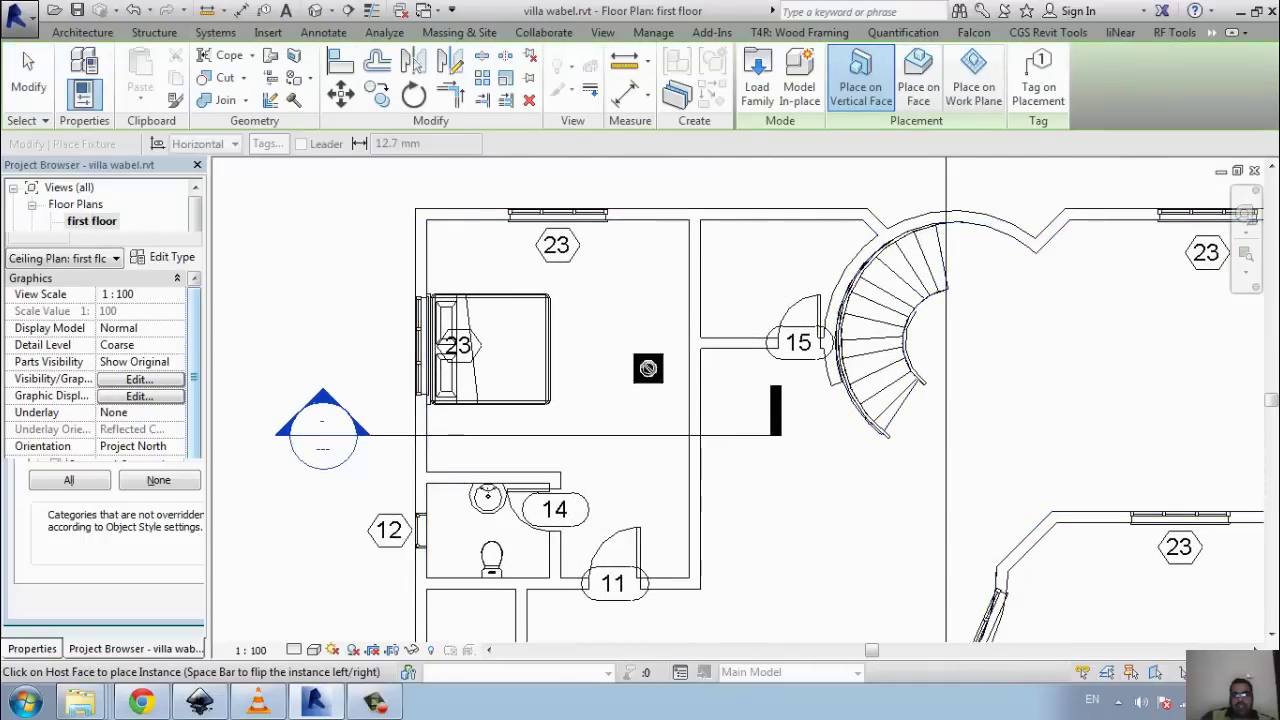
left_click(919, 88)
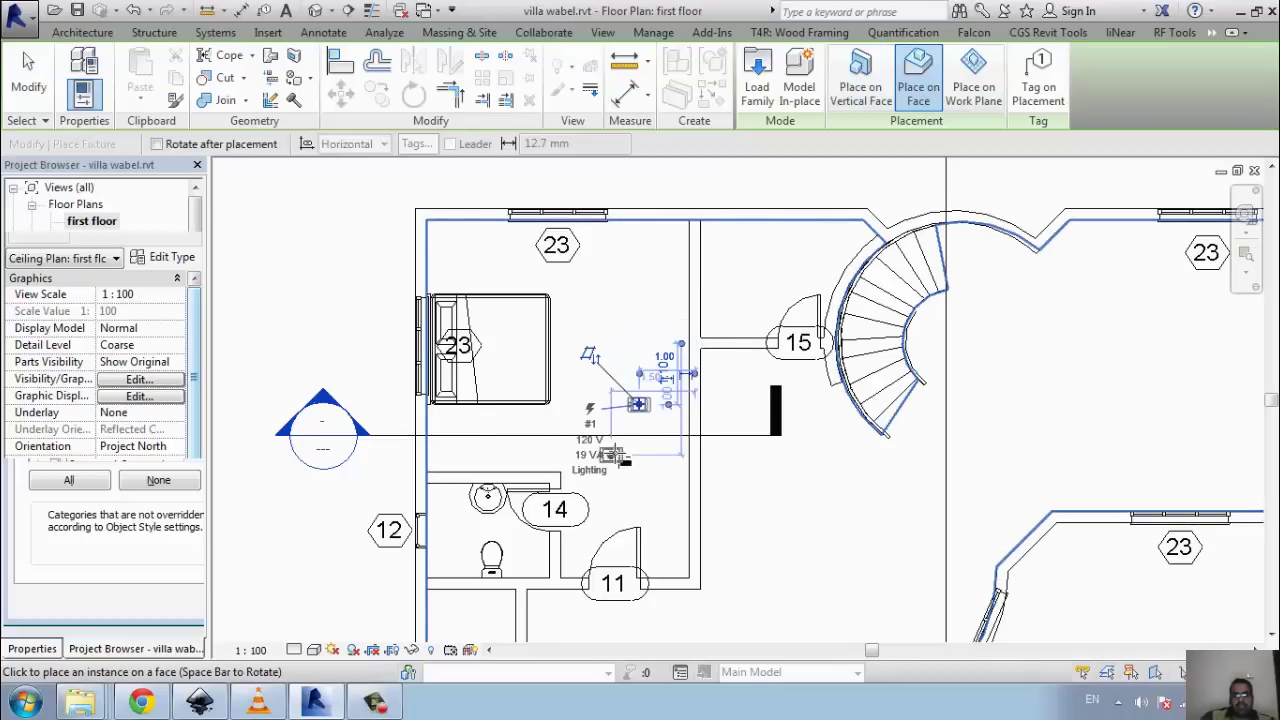
key("Escape")
key("Escape")
left_click(672, 436)
- Go to the Section 2 view and zoom in on the first-floor ceiling
right_click(672, 437)
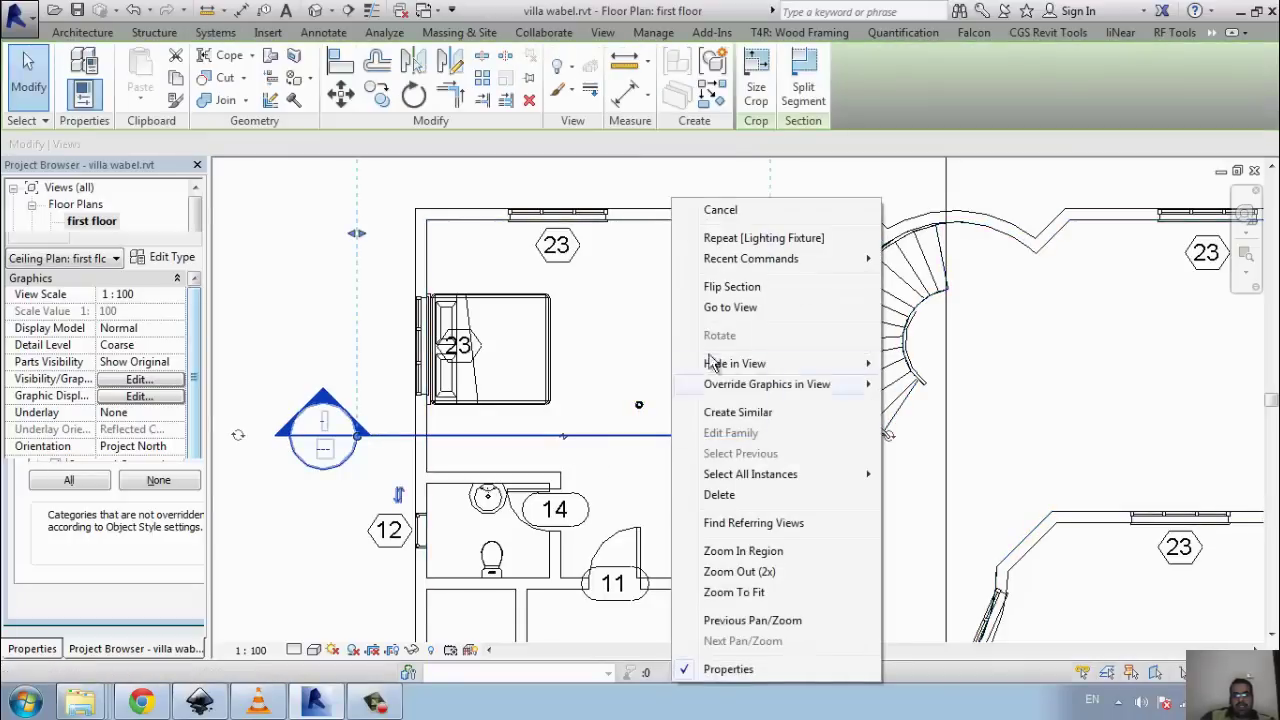
left_click(731, 307)
scroll(700, 406, "up", 3)
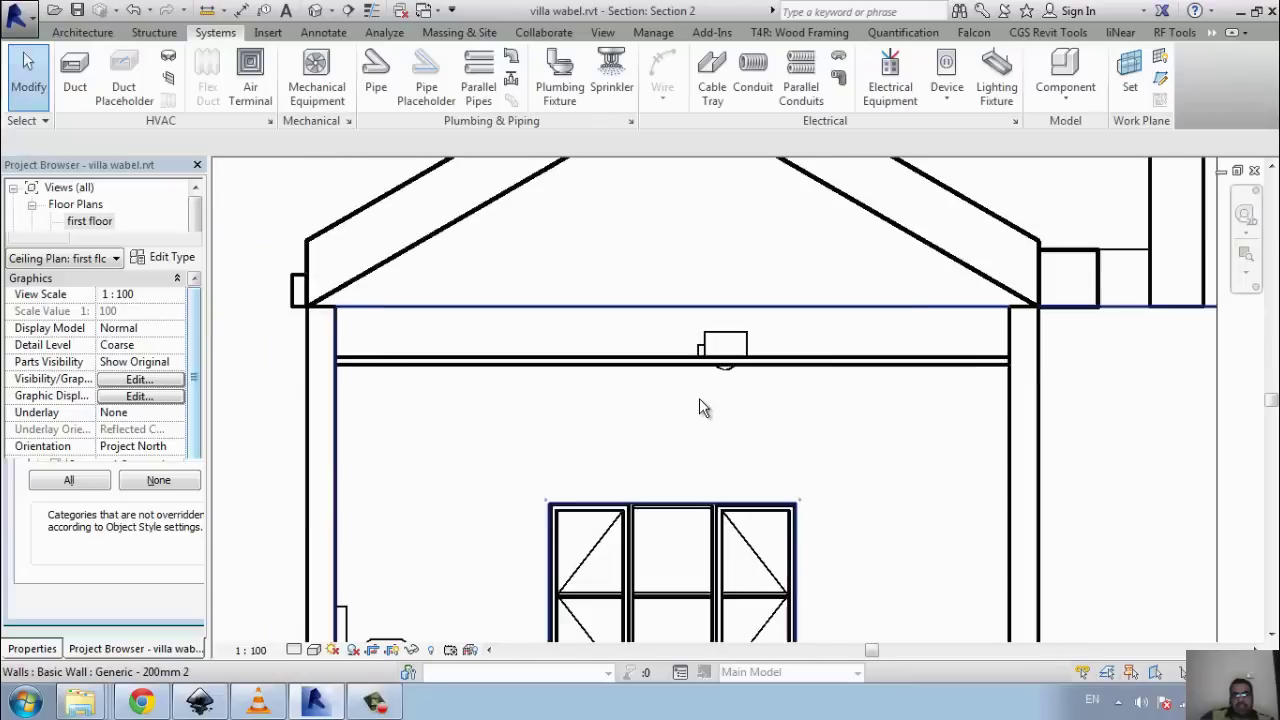
scroll(720, 440, "up", 2)
scroll(725, 450, "up", 2)
scroll(720, 485, "up", 2)
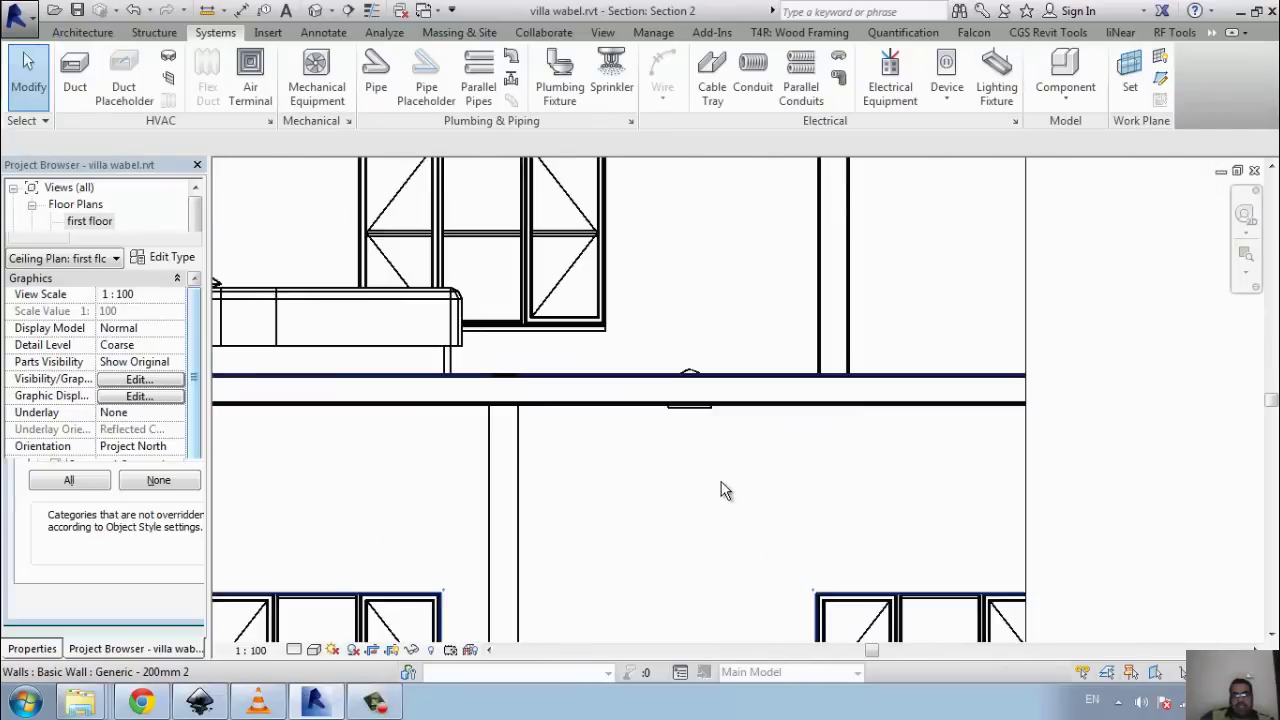
scroll(705, 420, "up", 2)
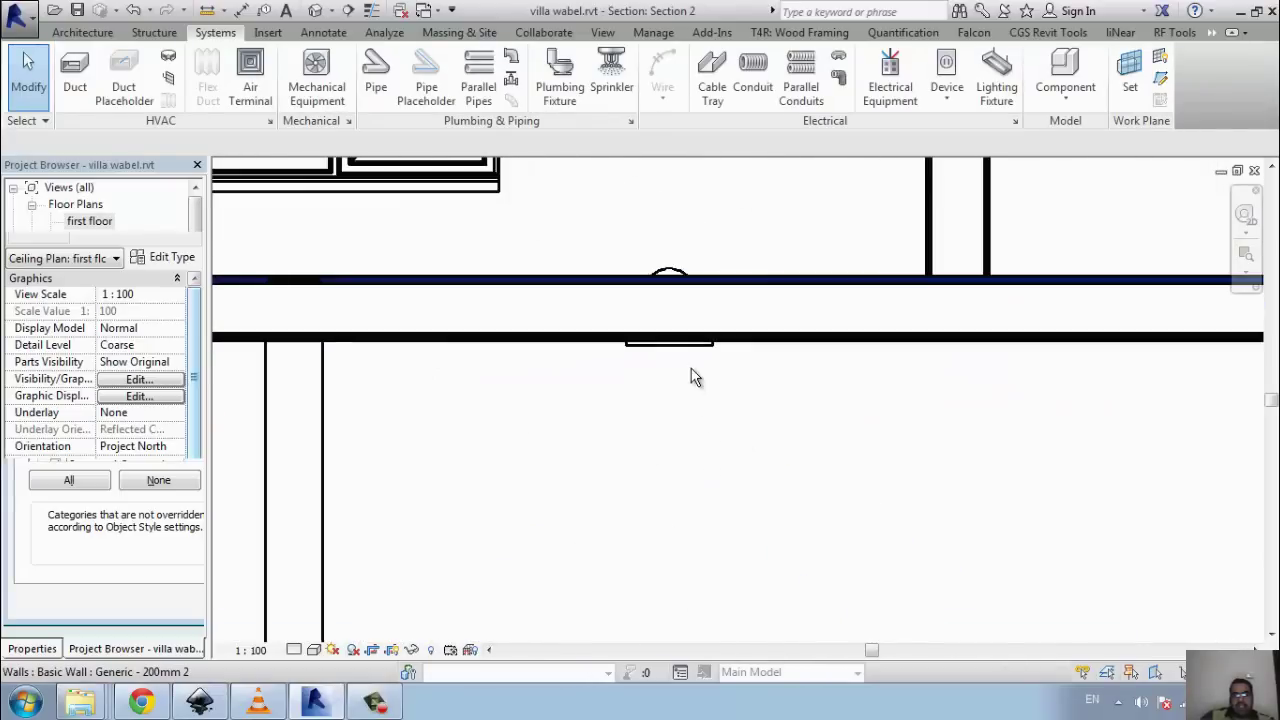
- Select the recessed downlight in the ceiling to inspect it, then clear the selection
left_click(699, 418)
scroll(674, 478, "down", 1)
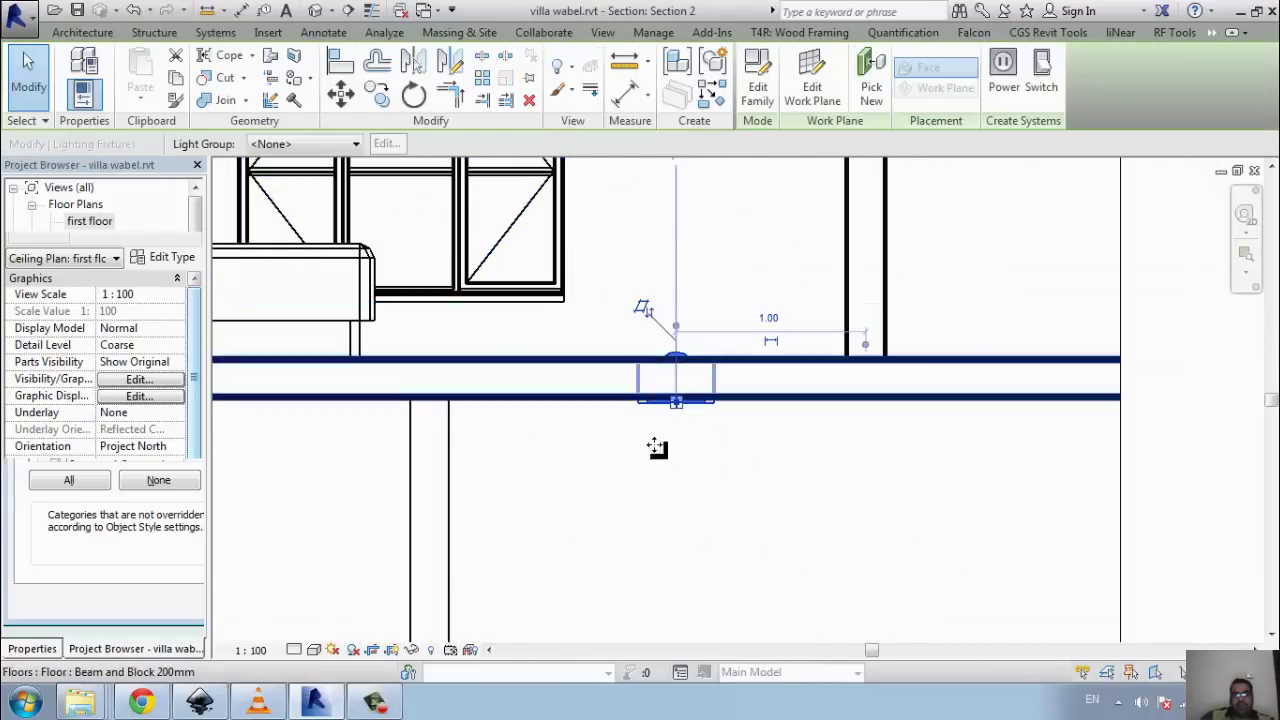
scroll(711, 614, "down", 2)
scroll(528, 415, "up", 1)
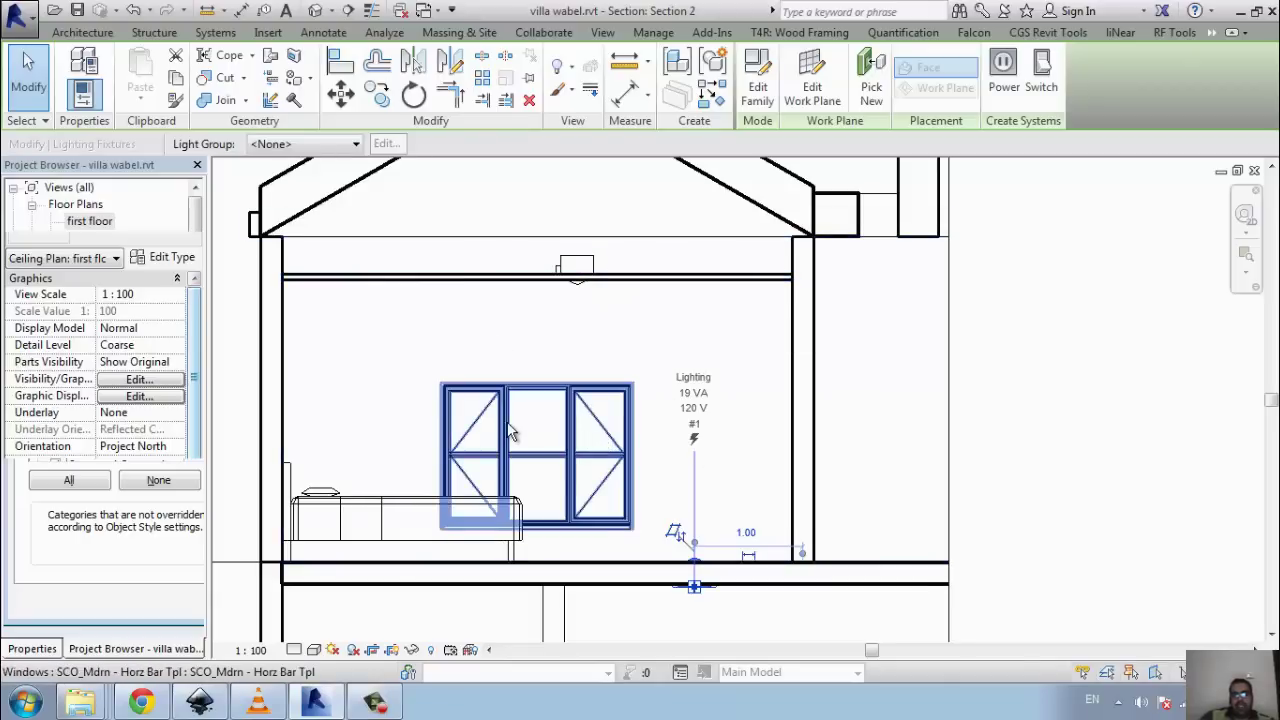
key("Escape")
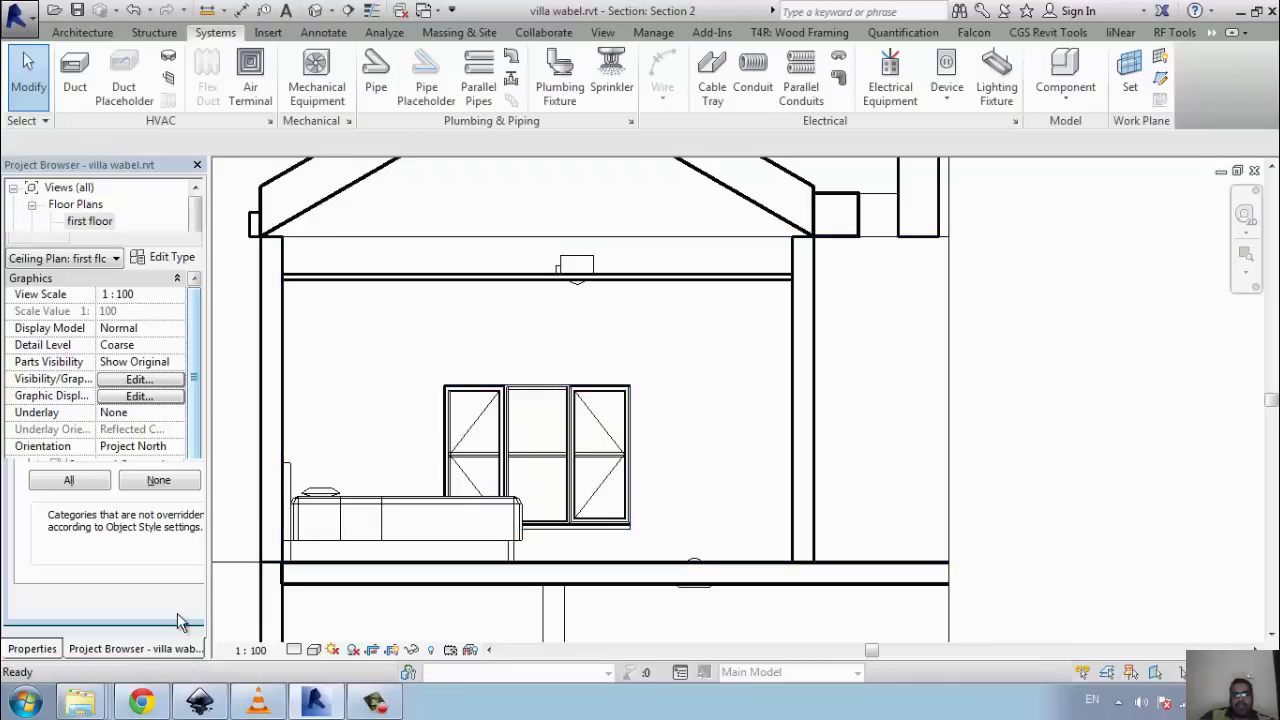
- Start a ceiling and switch to the Reflected Ceiling Plan: first floor view
left_click(50, 650)
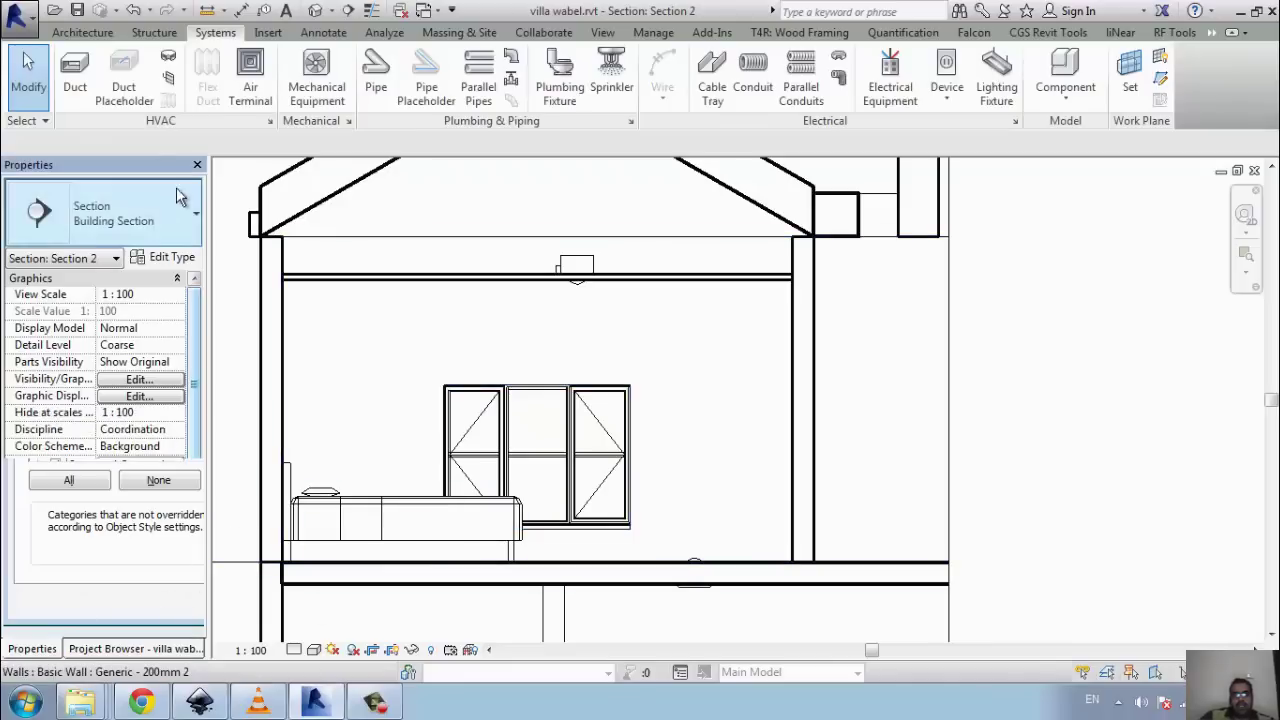
left_click(110, 34)
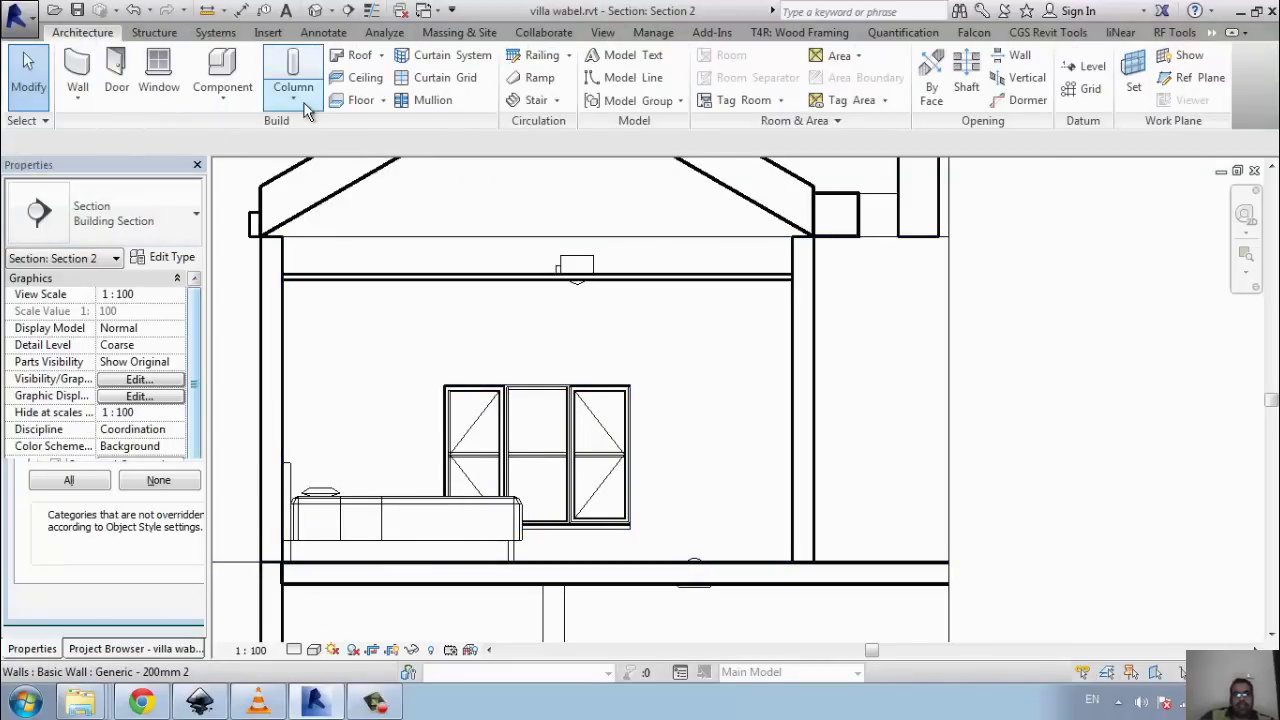
left_click(382, 88)
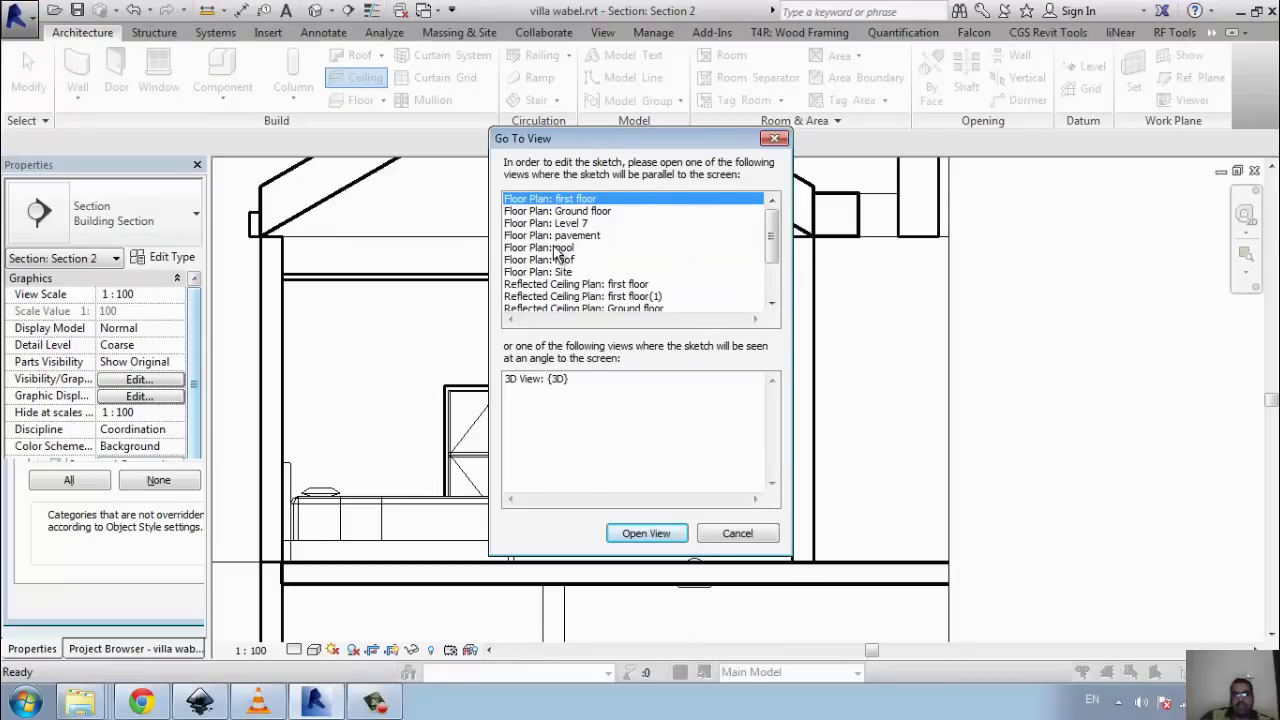
left_click(577, 286)
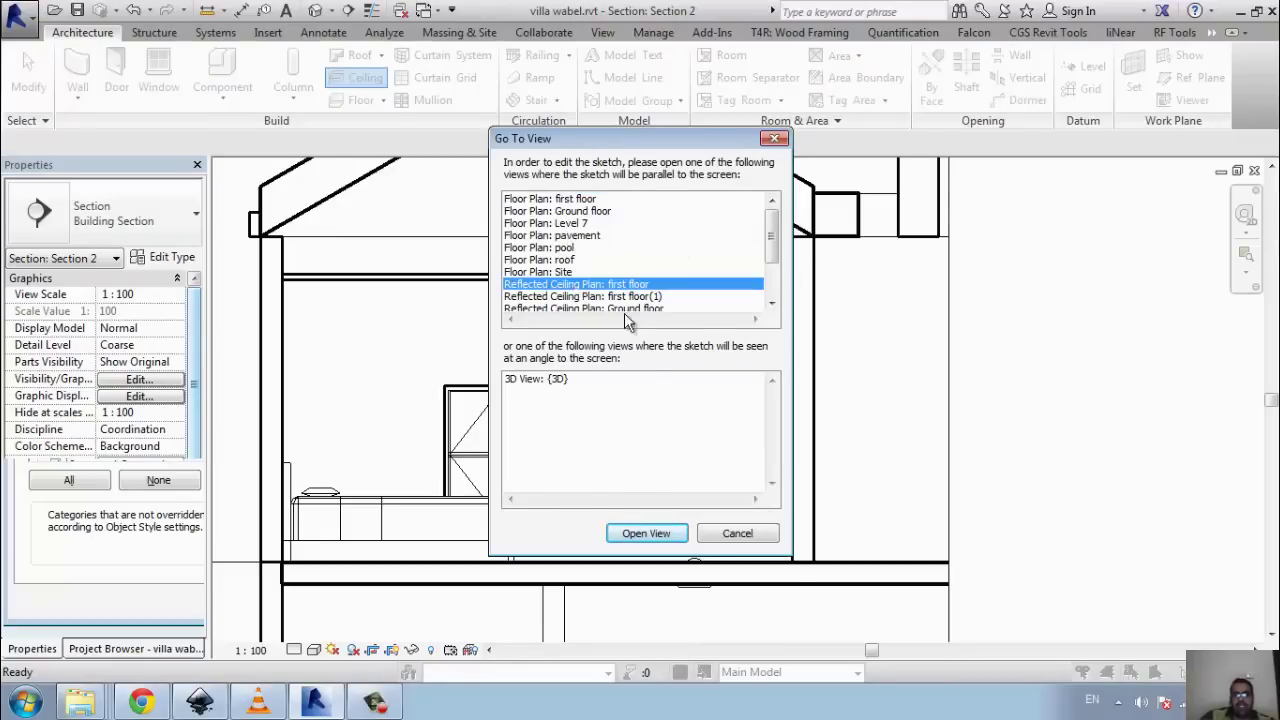
left_click(657, 535)
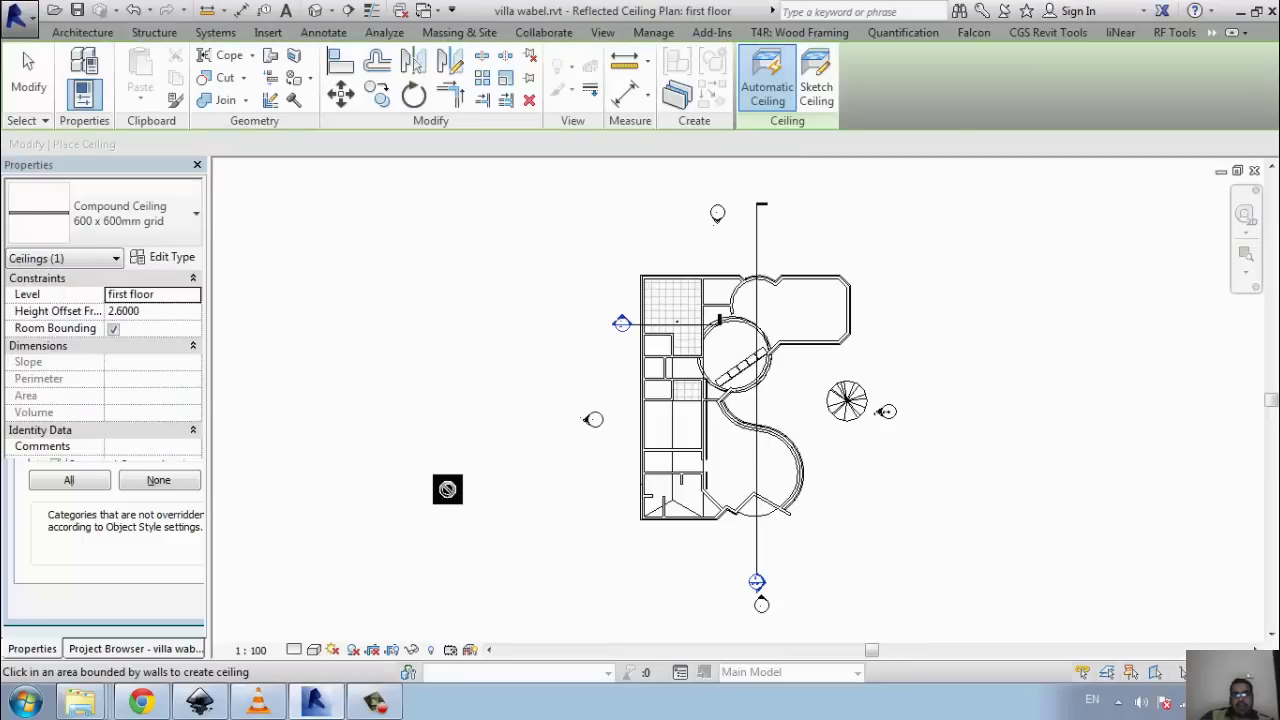
- Choose the Compound Ceiling 600 x 1200mm grid type and open its type properties
scroll(731, 451, "up", 3)
scroll(600, 420, "up", 3)
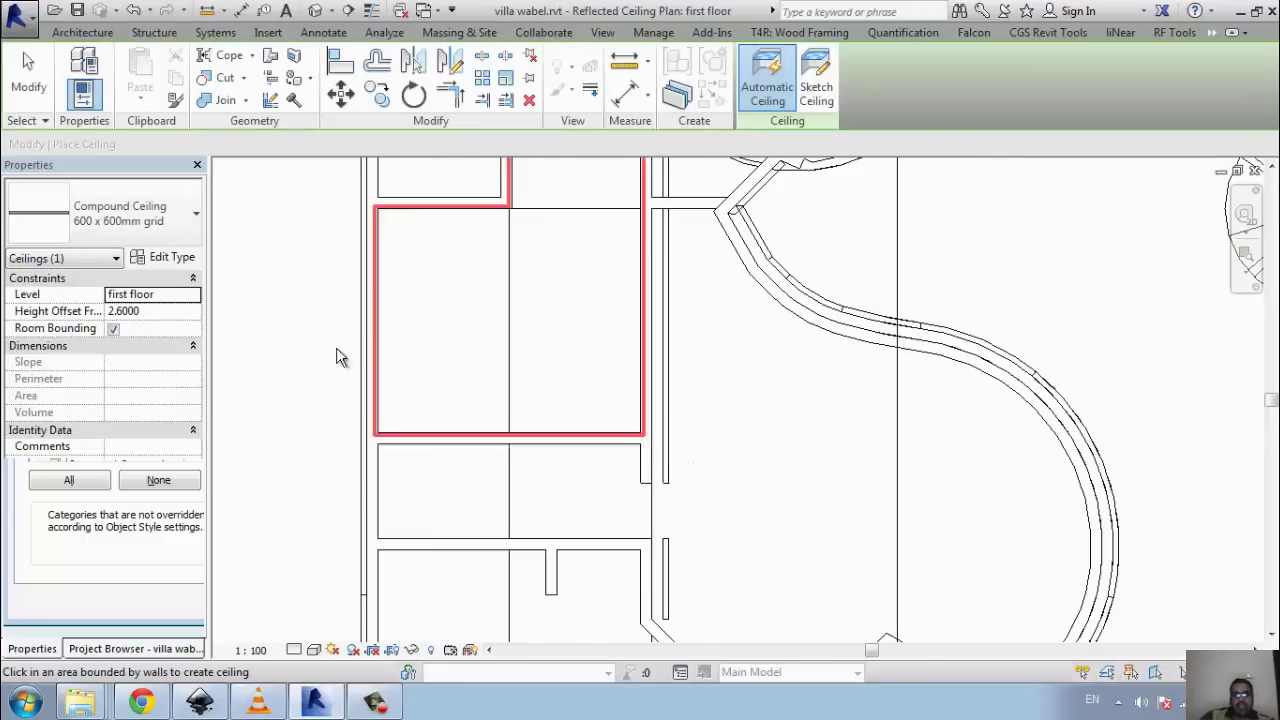
left_click(147, 216)
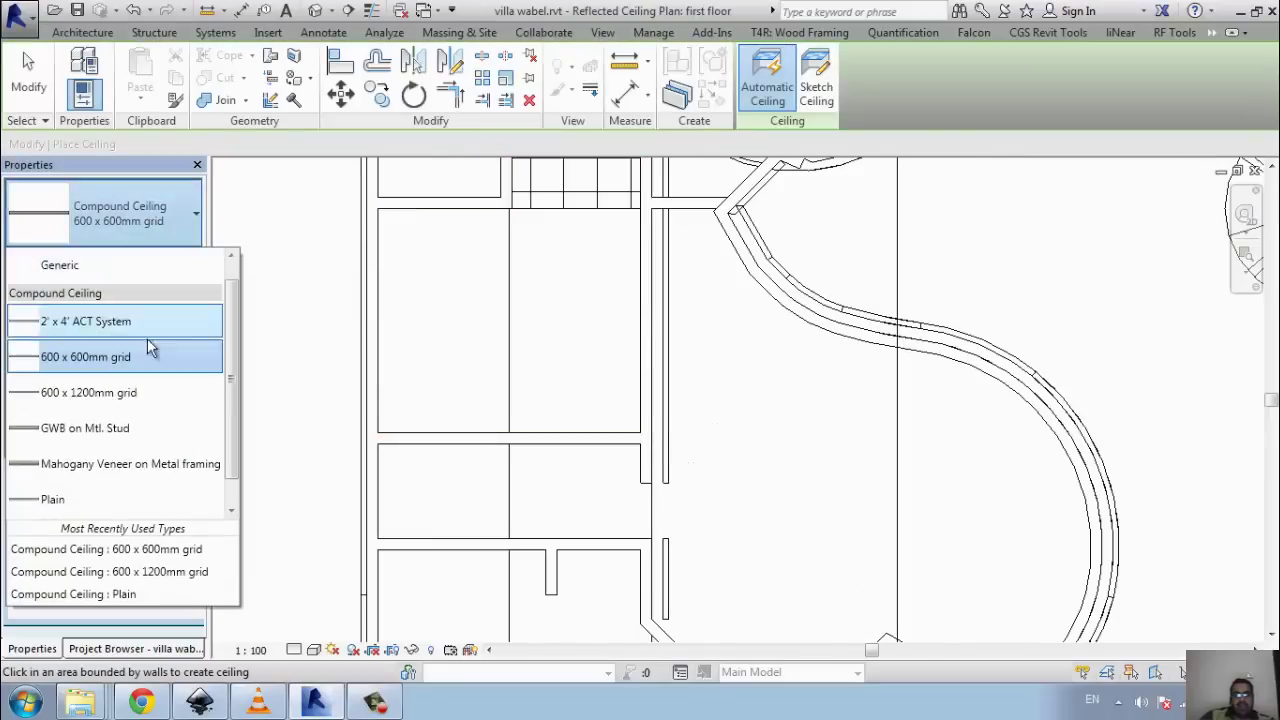
left_click(137, 393)
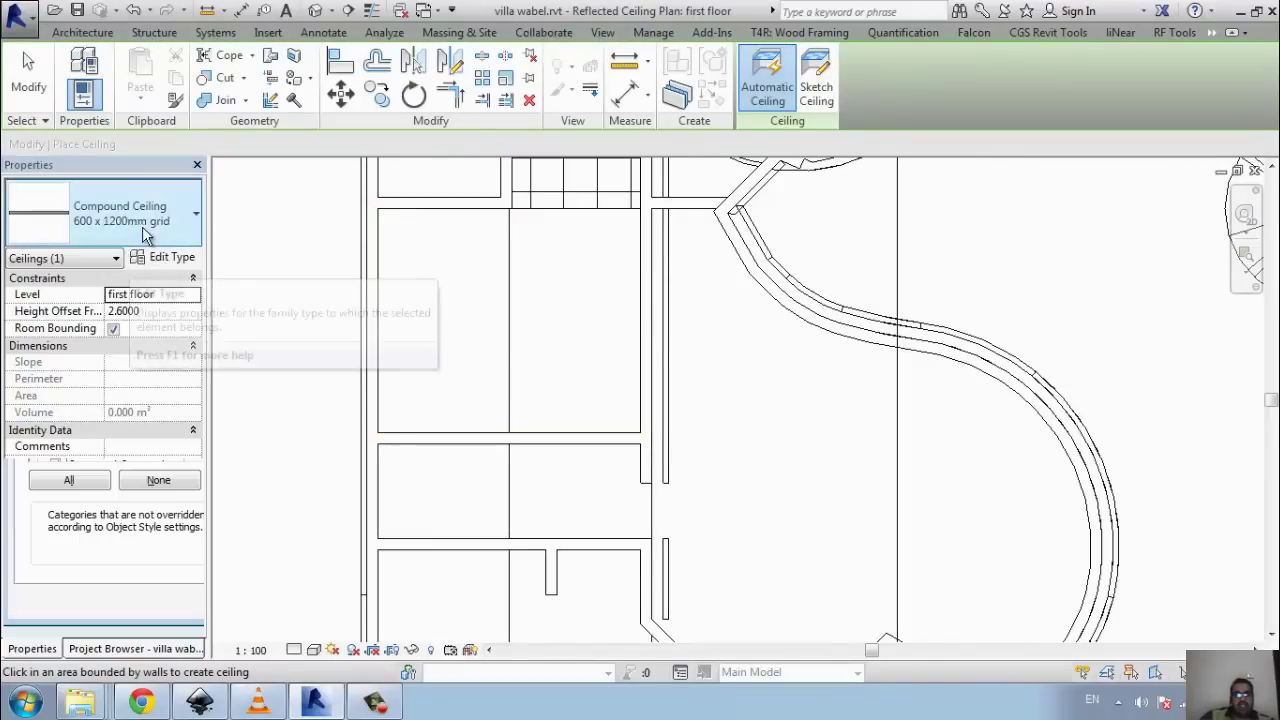
left_click(165, 257)
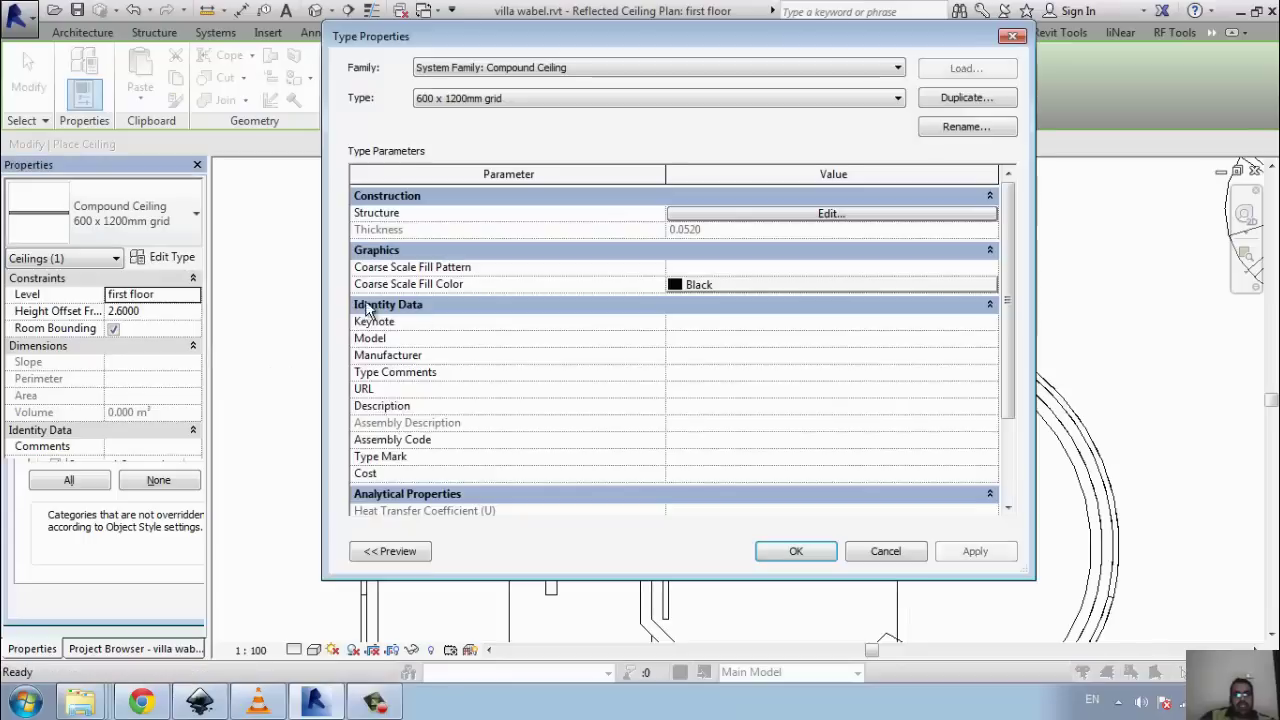
- Set the finish layer material to Finishes - Interior - Ceiling Tile 600 x 1200
left_click(738, 215)
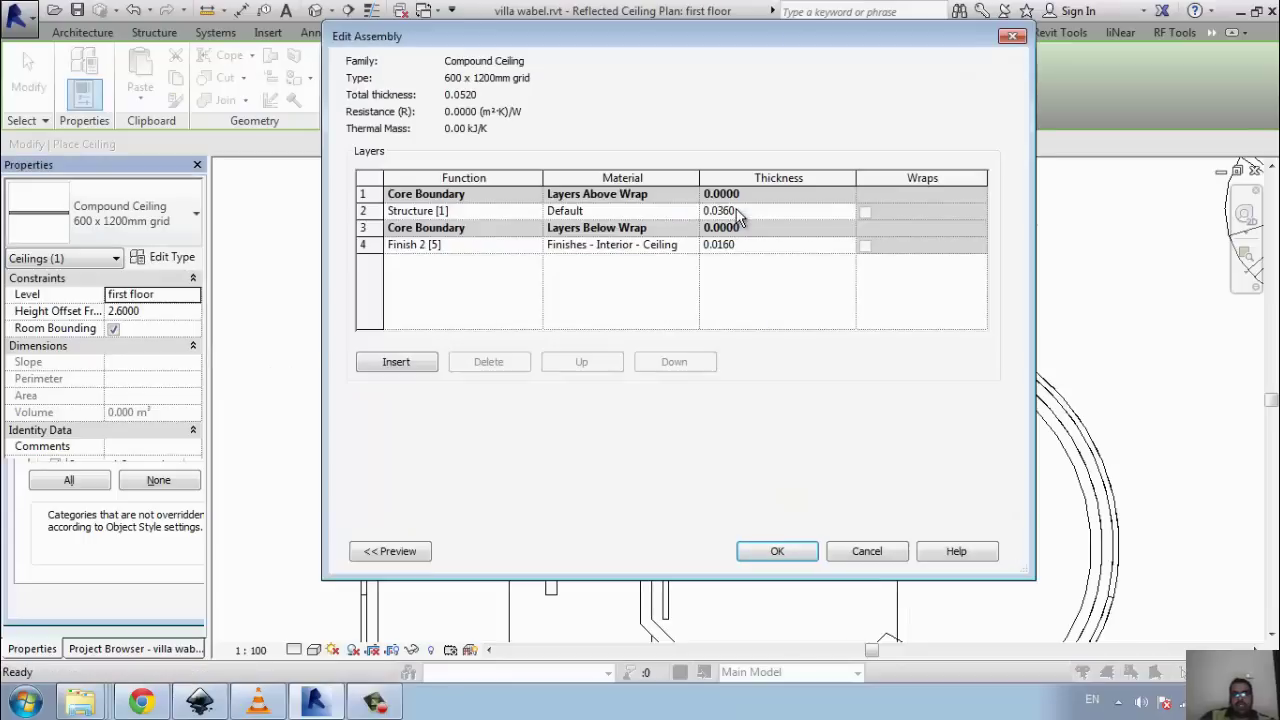
left_click(636, 246)
left_click(691, 246)
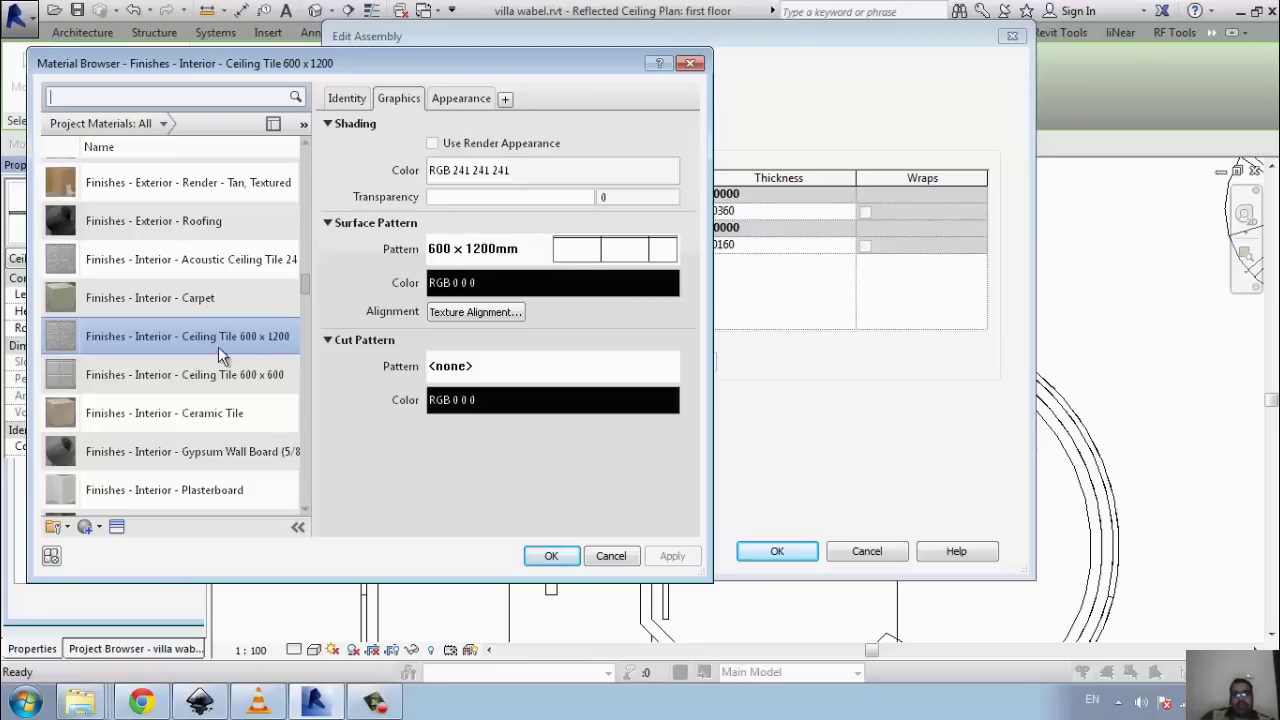
key("Return")
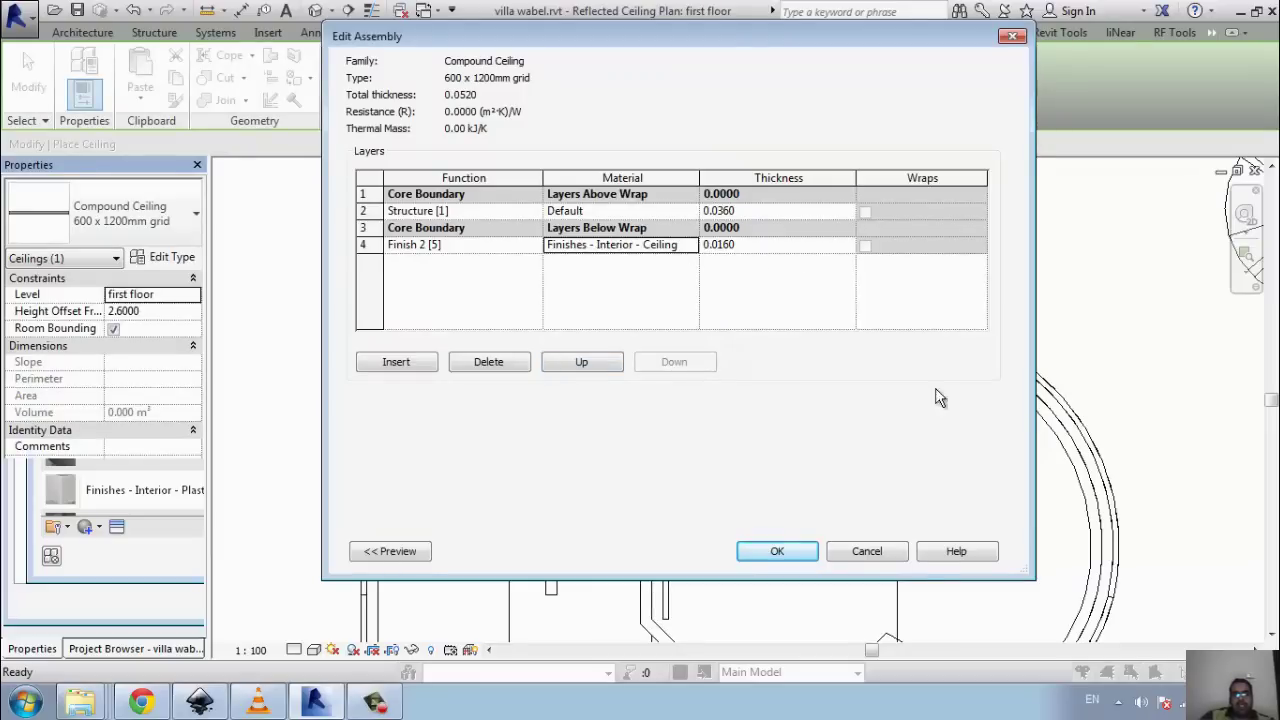
left_click(860, 545)
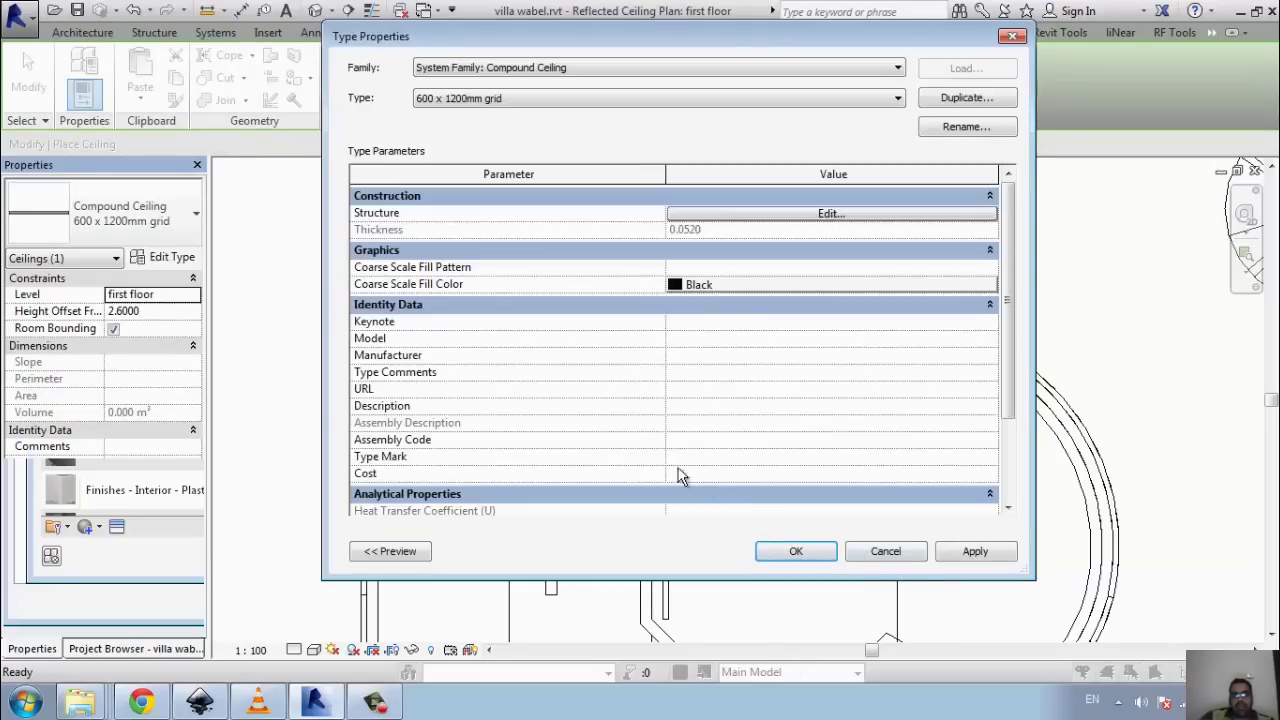